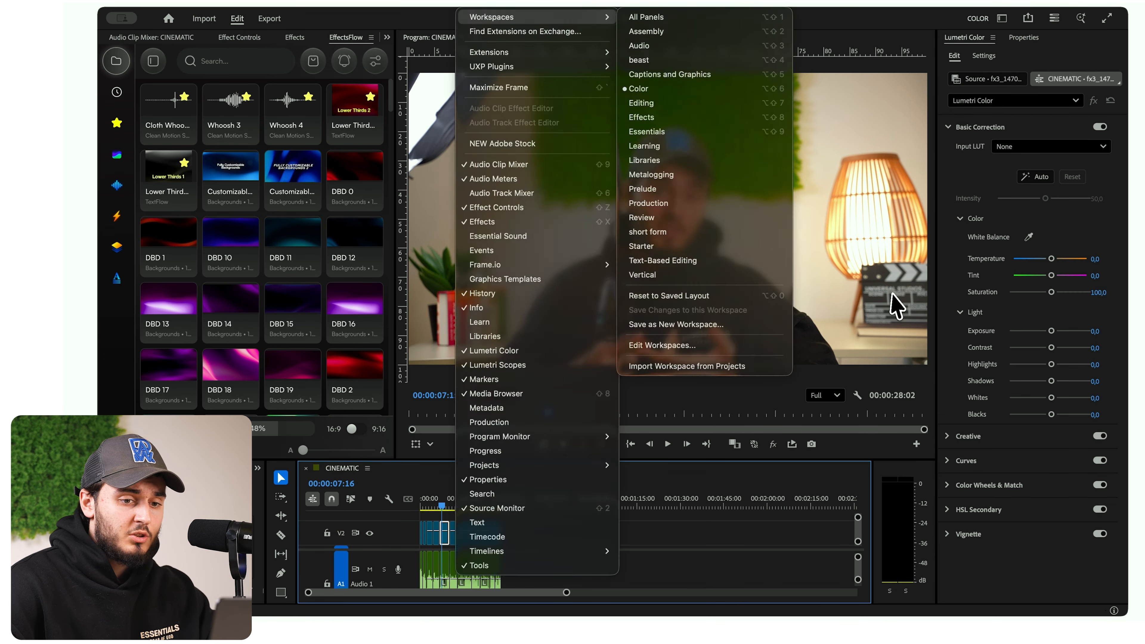
- Select the clip under the playhead on V2 and show the Lumetri Scopes waveform beside the Program Monitor
click(892, 295)
click(460, 3)
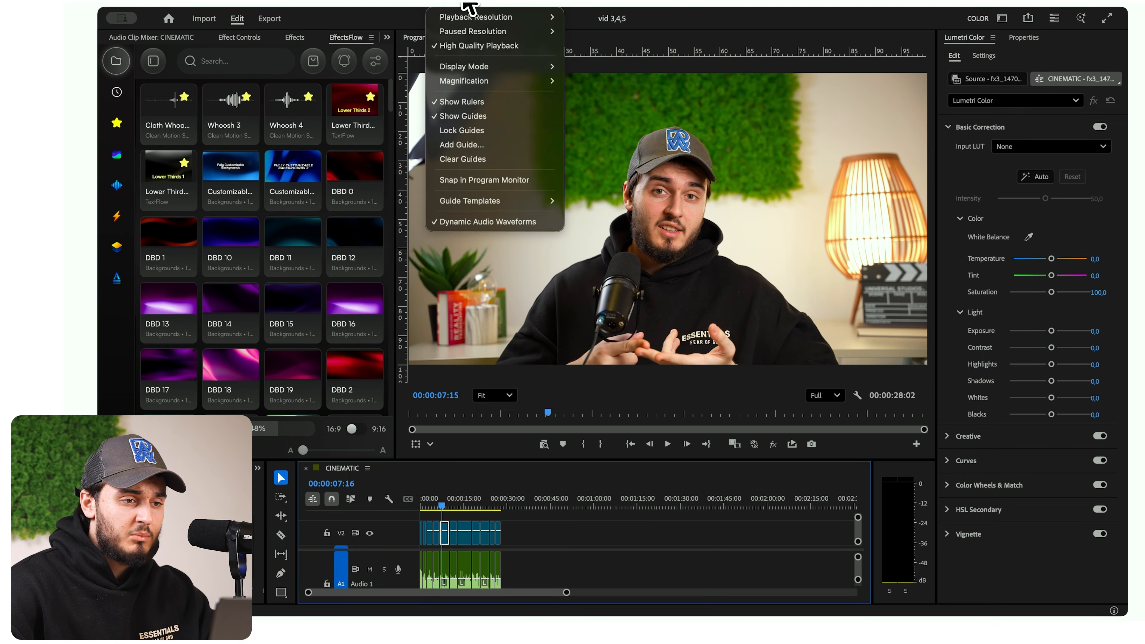
mouse_move(474, 3)
mouse_move(489, 20)
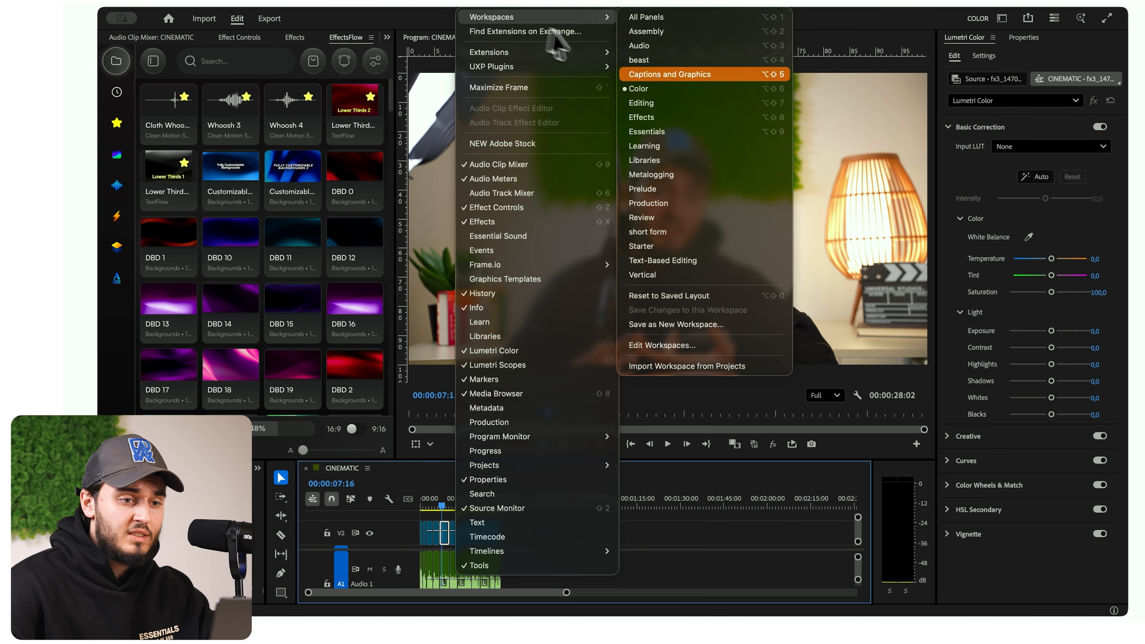
click(649, 102)
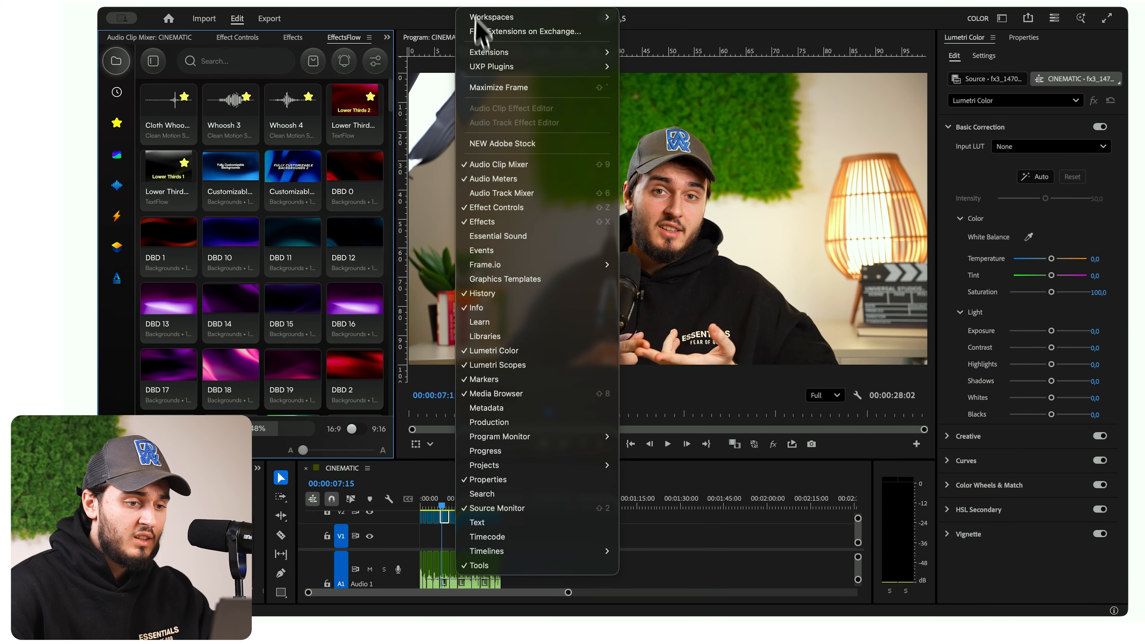
click(506, 365)
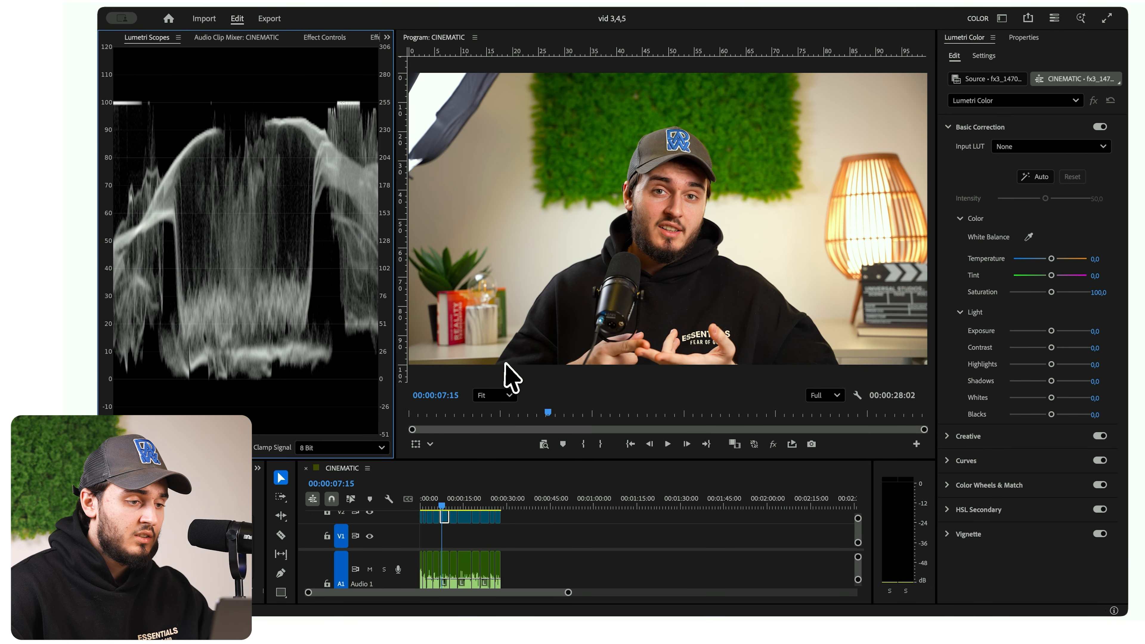
click(698, 246)
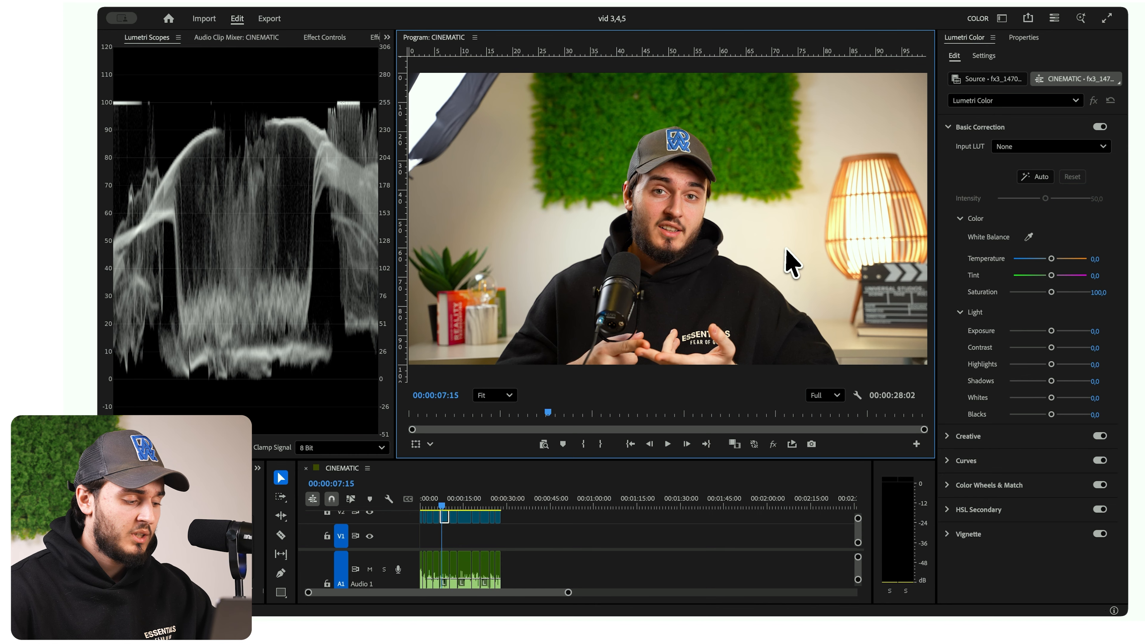
- Correct the clip's white balance by sampling the white wall beside the face with the eyedropper, then resample it
click(1030, 238)
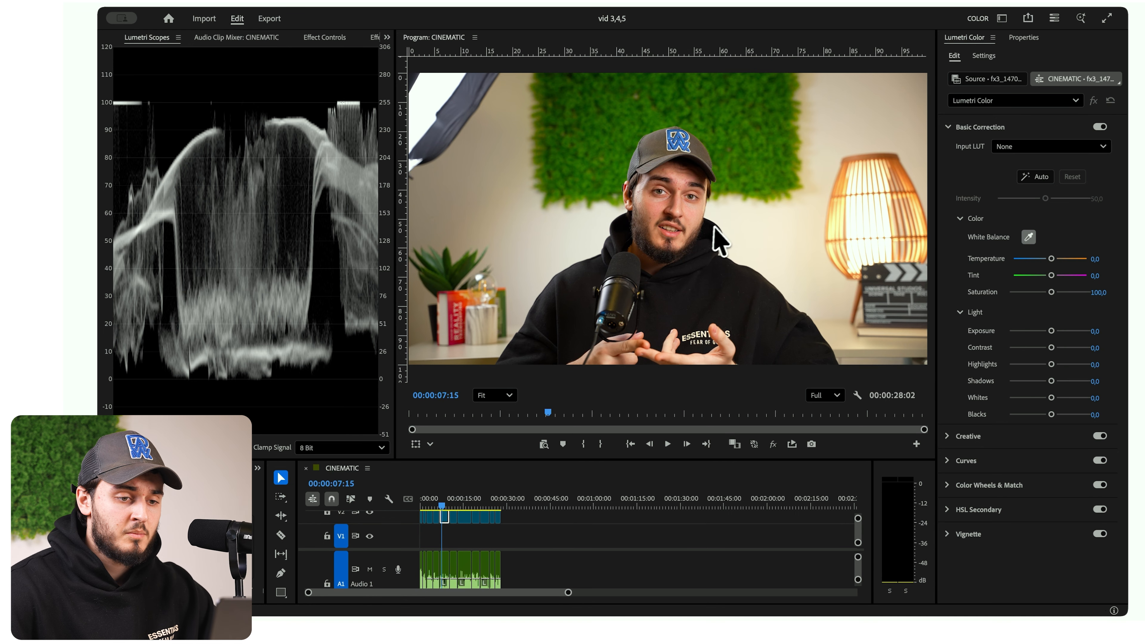
click(730, 218)
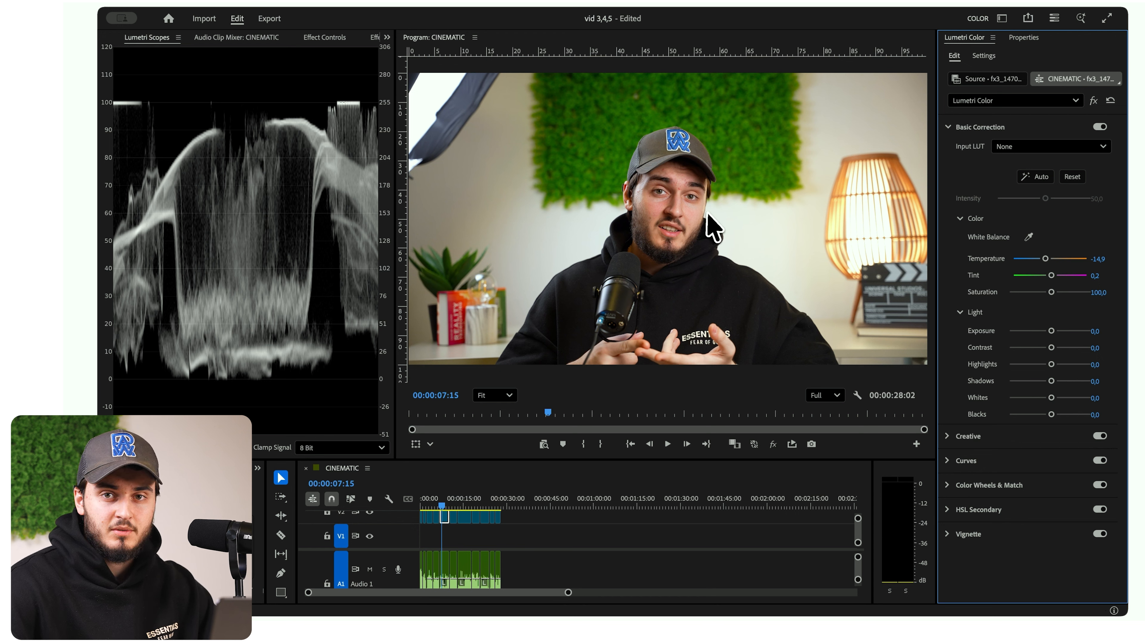
click(1028, 237)
click(683, 216)
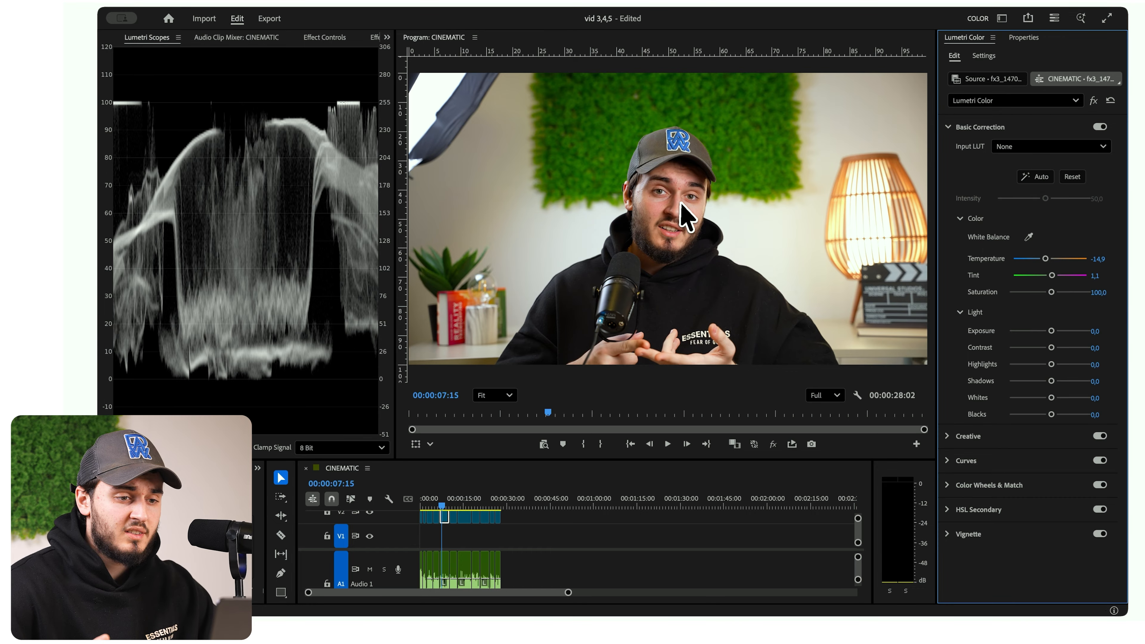
- Adjust the skin tone manually by setting Tint to 4.8 and Temperature to -19.4
scroll(680, 203, up, 5)
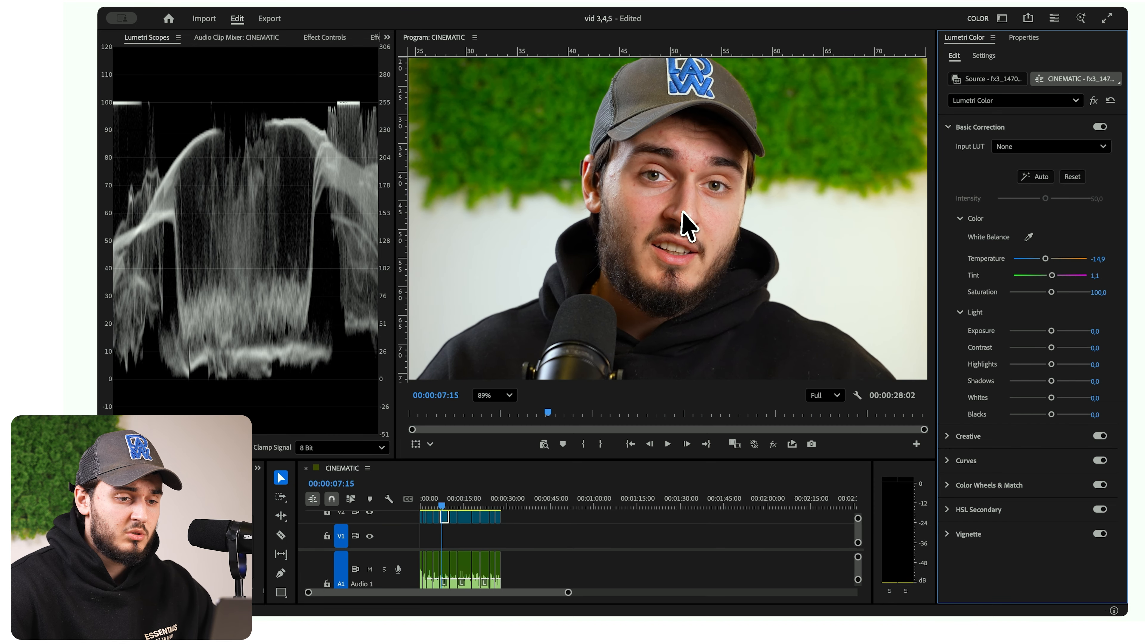
drag(1052, 275, 1050, 276)
click(1097, 275)
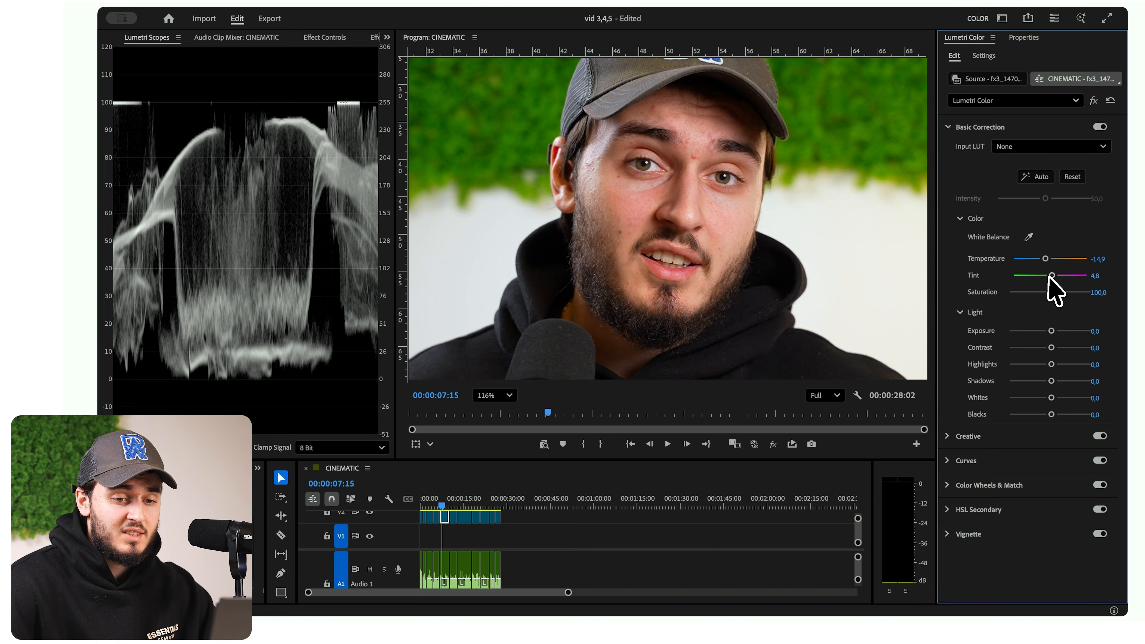
click(1052, 259)
drag(1052, 261, 1041, 259)
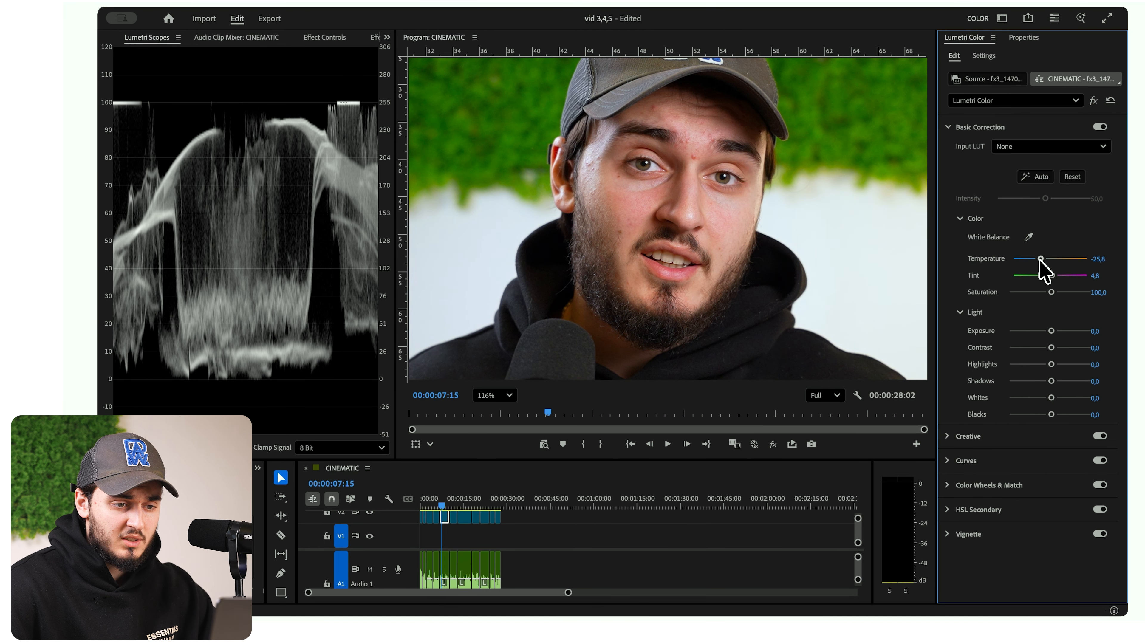
- Try white balance samples from several spots on the wall and from the cheek to compare the colour casts
click(1029, 238)
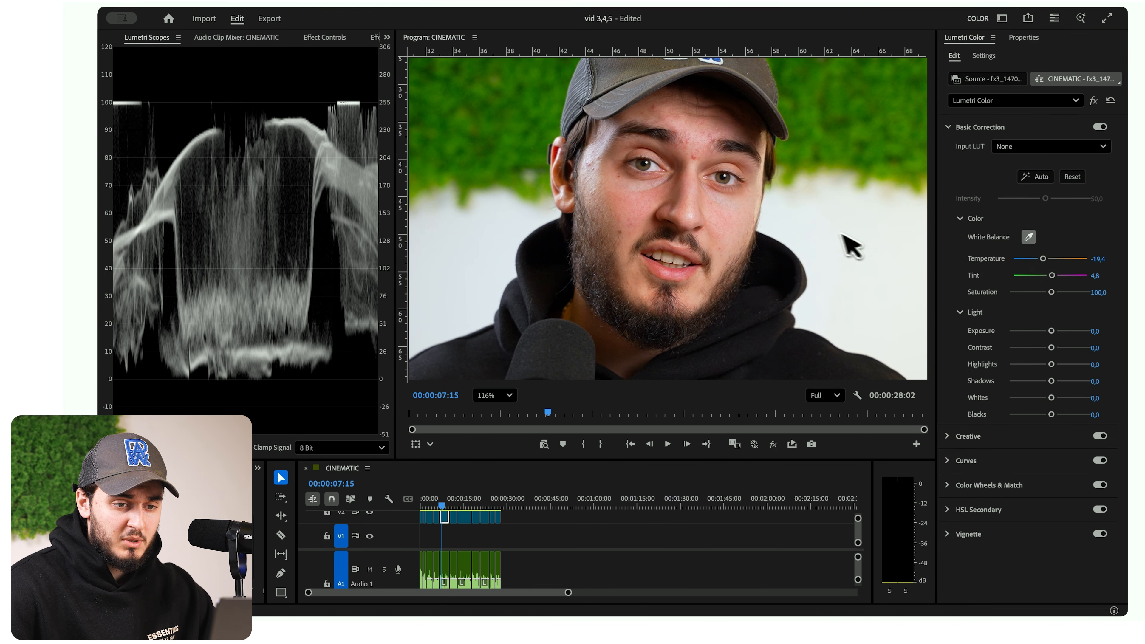
click(826, 232)
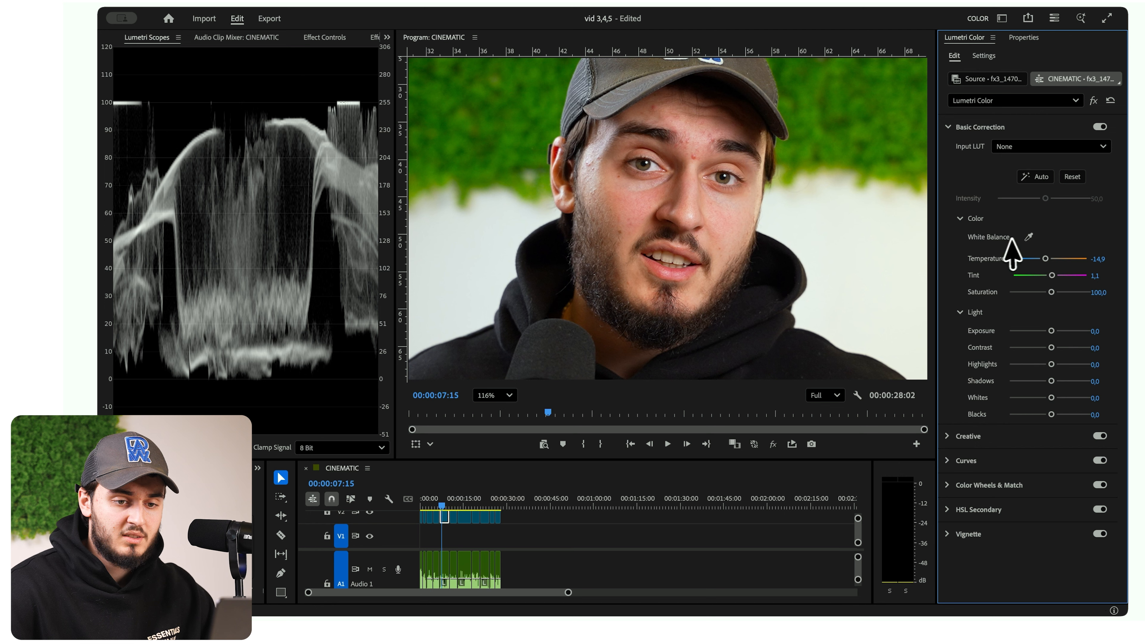
click(1028, 236)
click(823, 235)
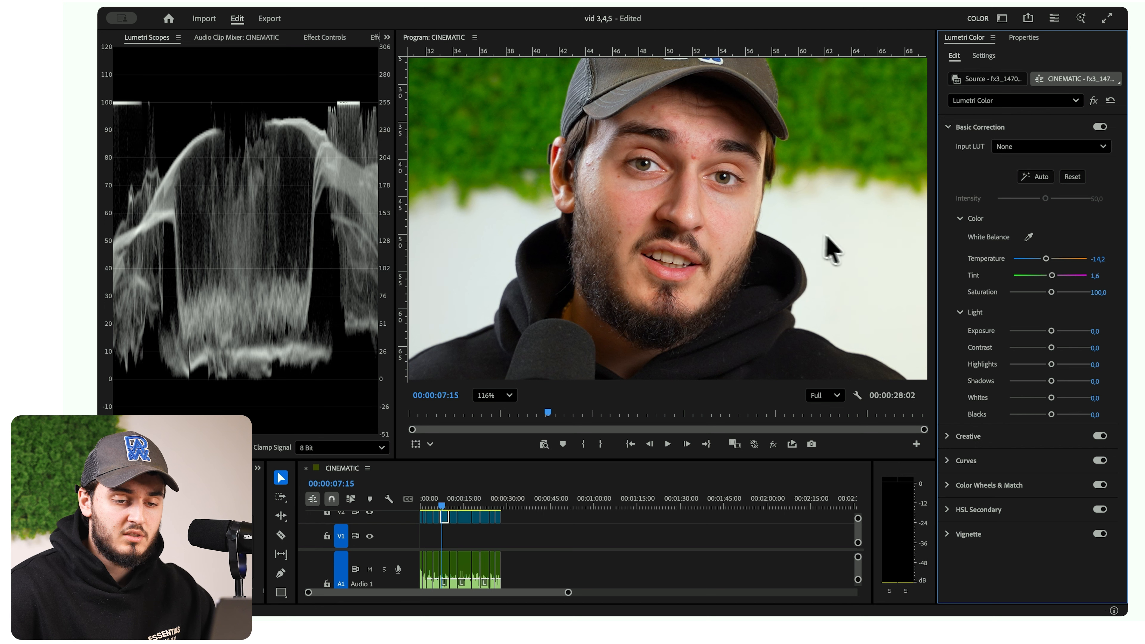
click(1028, 236)
click(735, 191)
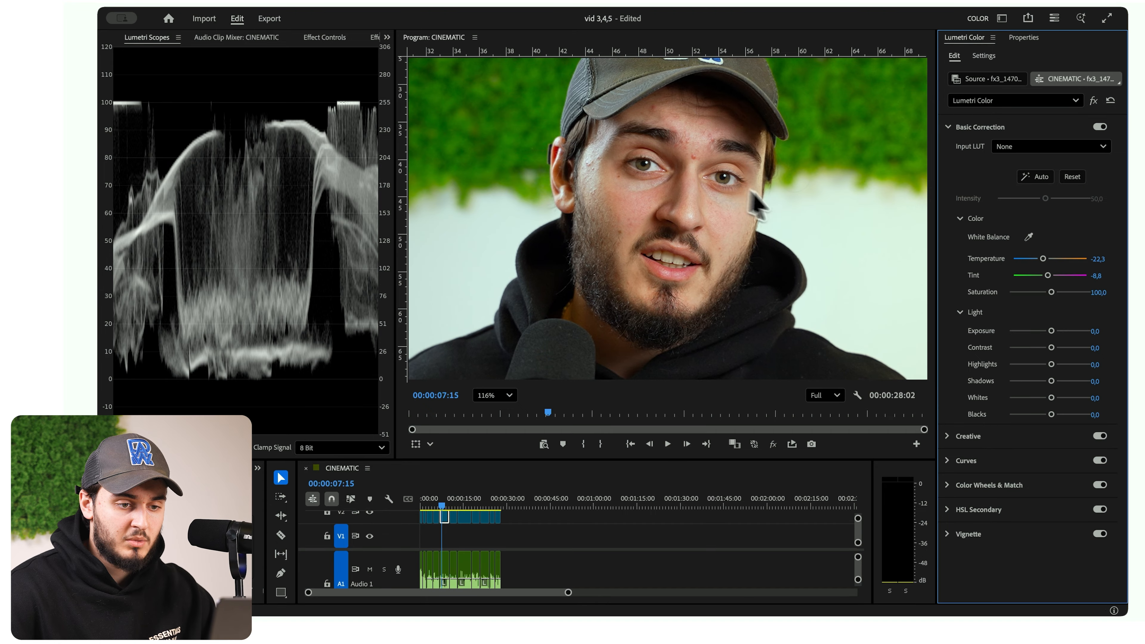
click(1028, 237)
click(811, 233)
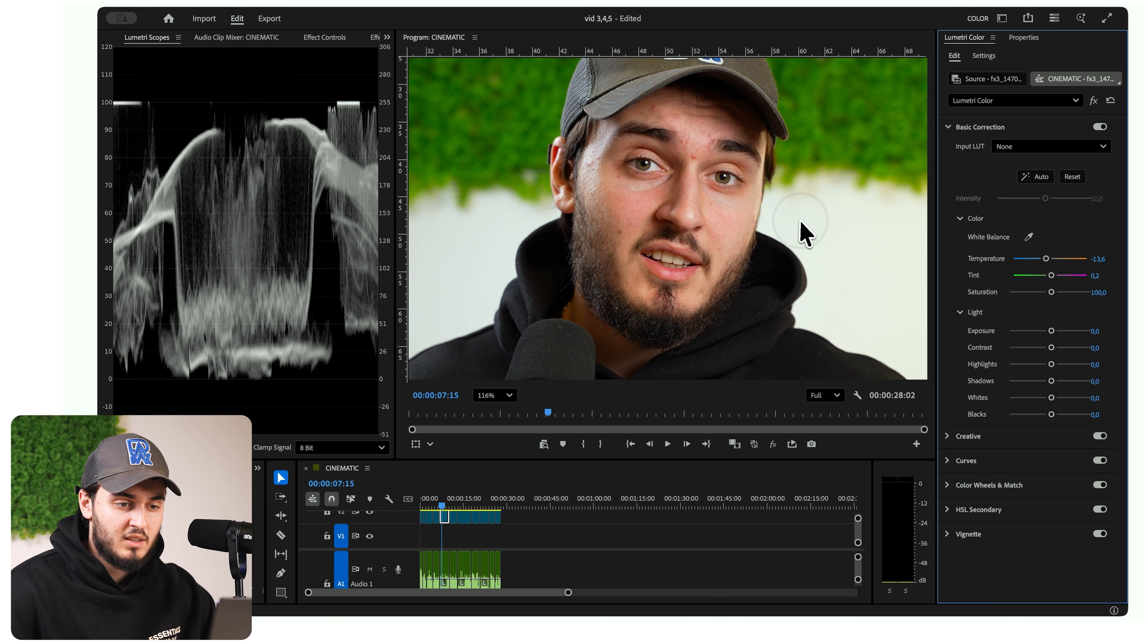
- Resample the white balance from the wall next to the hood and set Tint to 4.8
click(1028, 237)
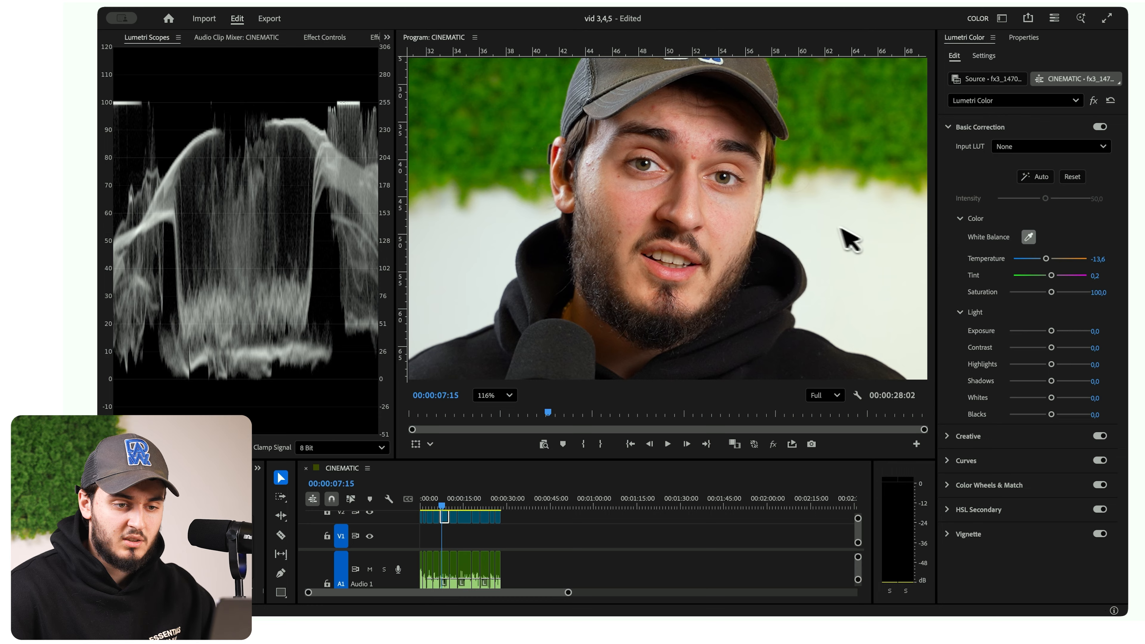
click(807, 237)
drag(1048, 276, 1051, 277)
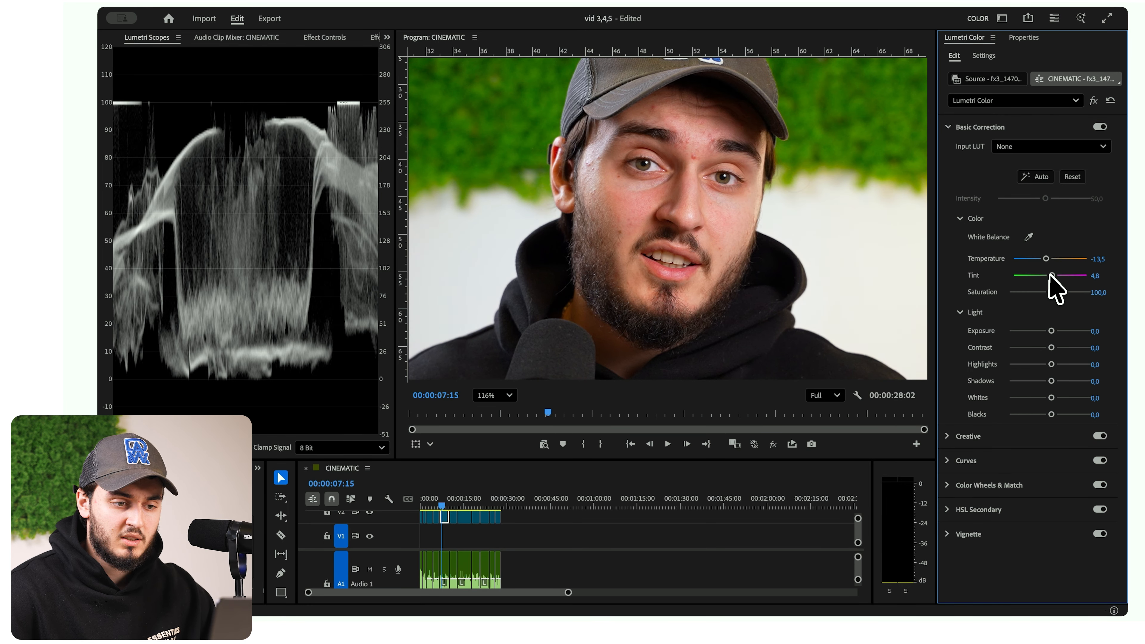
scroll(664, 216, down, 5)
scroll(664, 215, up, 5)
scroll(664, 215, down, 3)
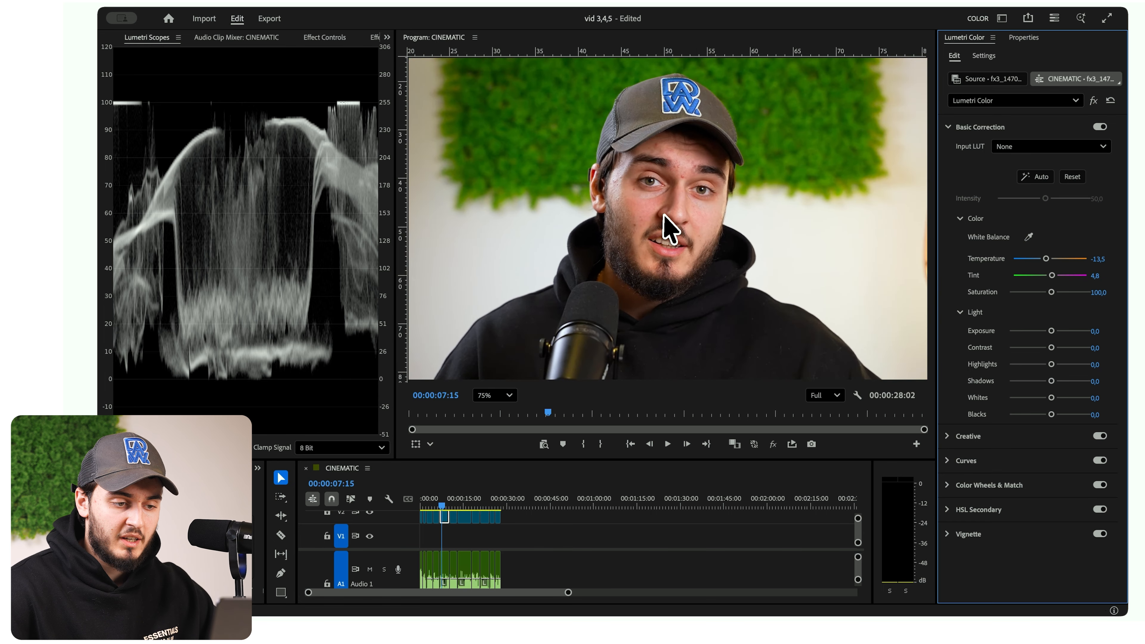
scroll(667, 229, down, 2)
scroll(667, 229, down, 2)
scroll(667, 229, up, 2)
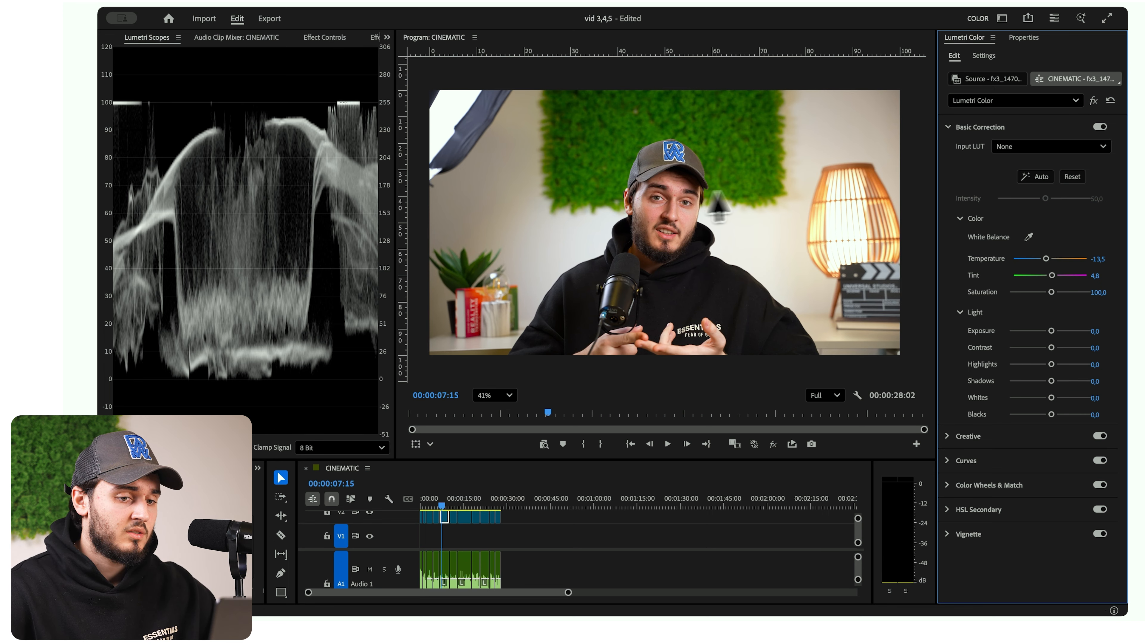
- Go to the frame at 00:00:08:11 and set Exposure to 0.4 after trying a darker value
click(445, 498)
key(space)
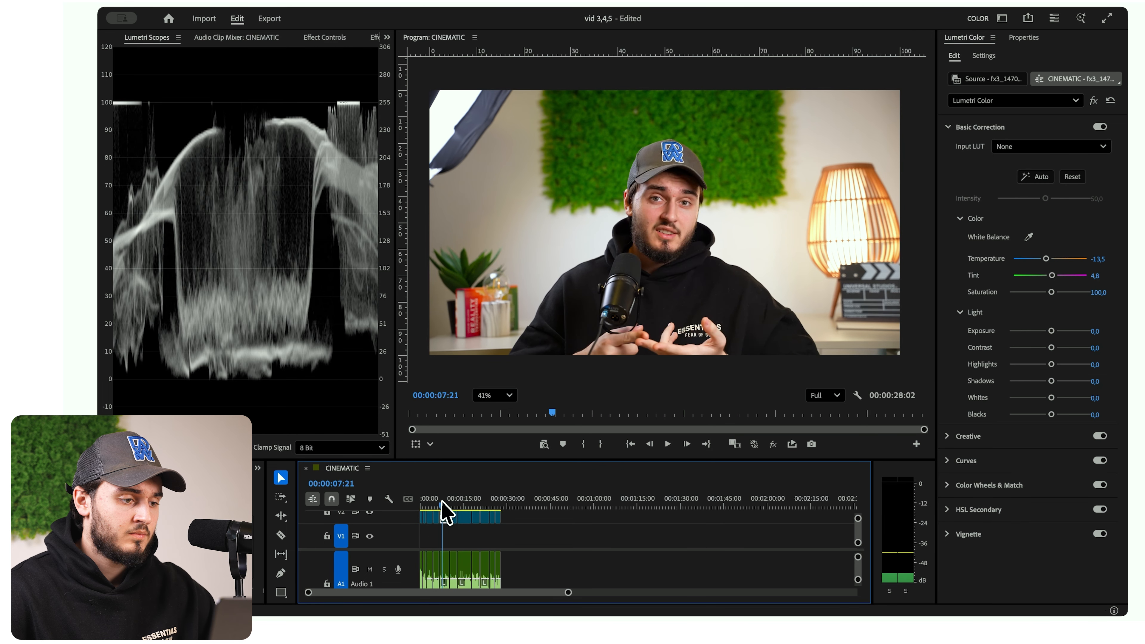
drag(443, 500, 444, 502)
mouse_move(1051, 330)
mouse_down()
mouse_move(1030, 335)
mouse_move(1048, 334)
mouse_up()
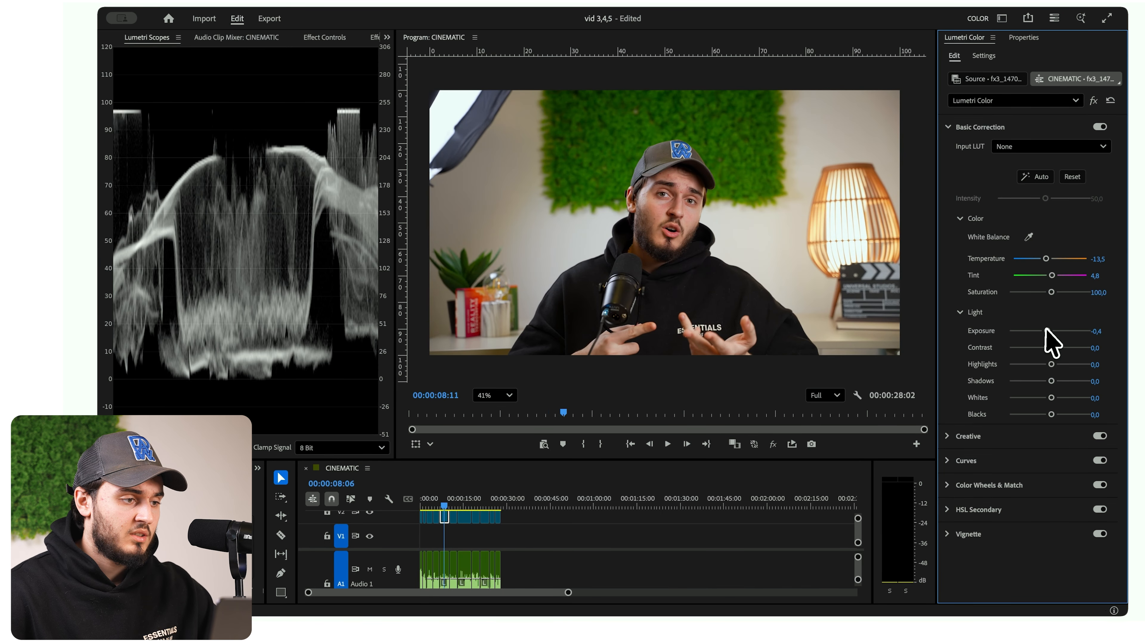
double_click(1047, 331)
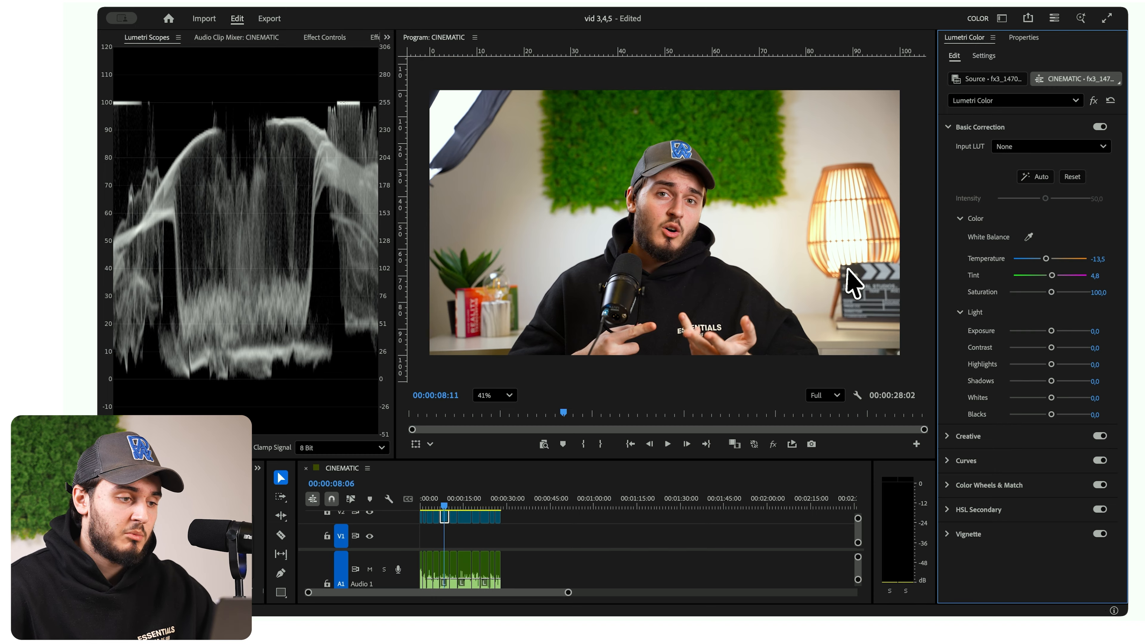
drag(1050, 331, 1054, 333)
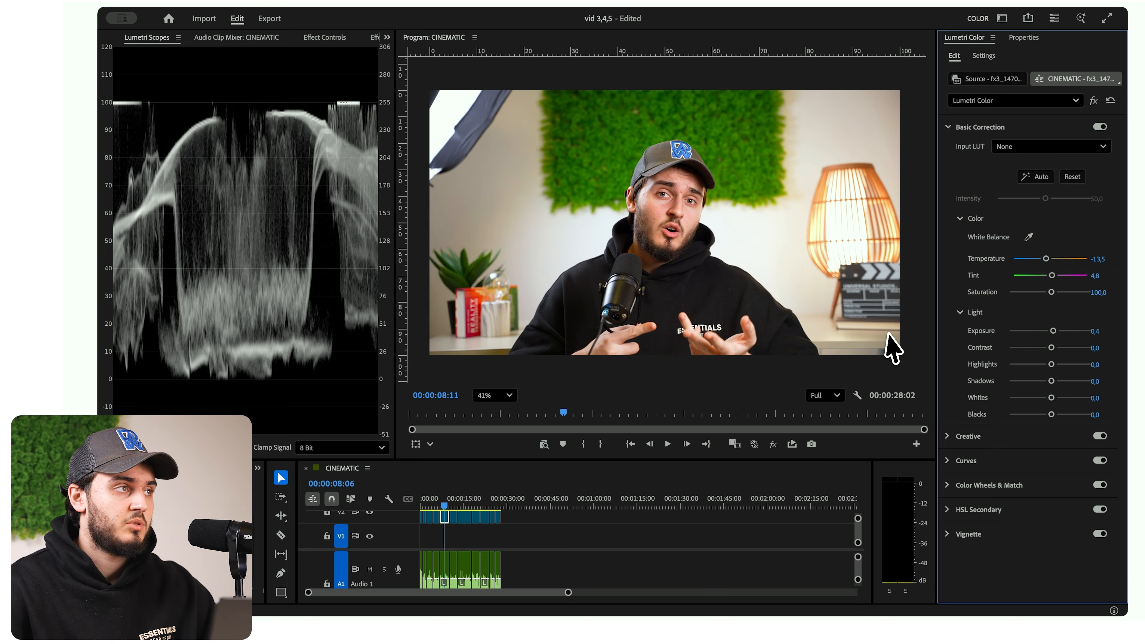
- Try lifting Shadows to 6.5, reset it to 0, and set Contrast to 6.5
drag(1046, 380, 1052, 382)
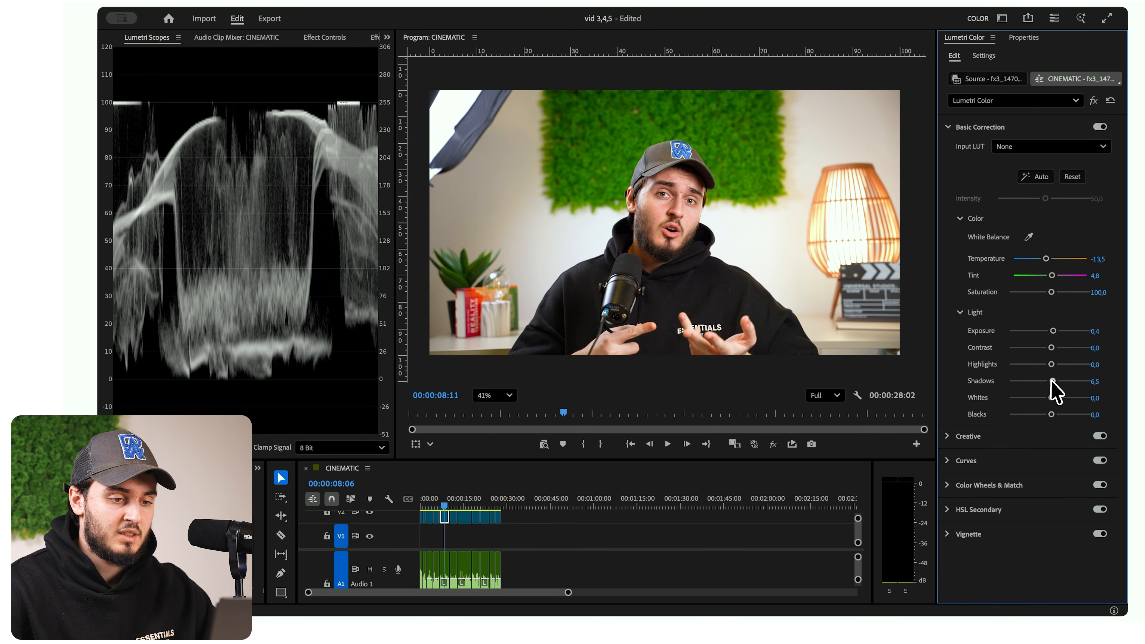
double_click(1052, 380)
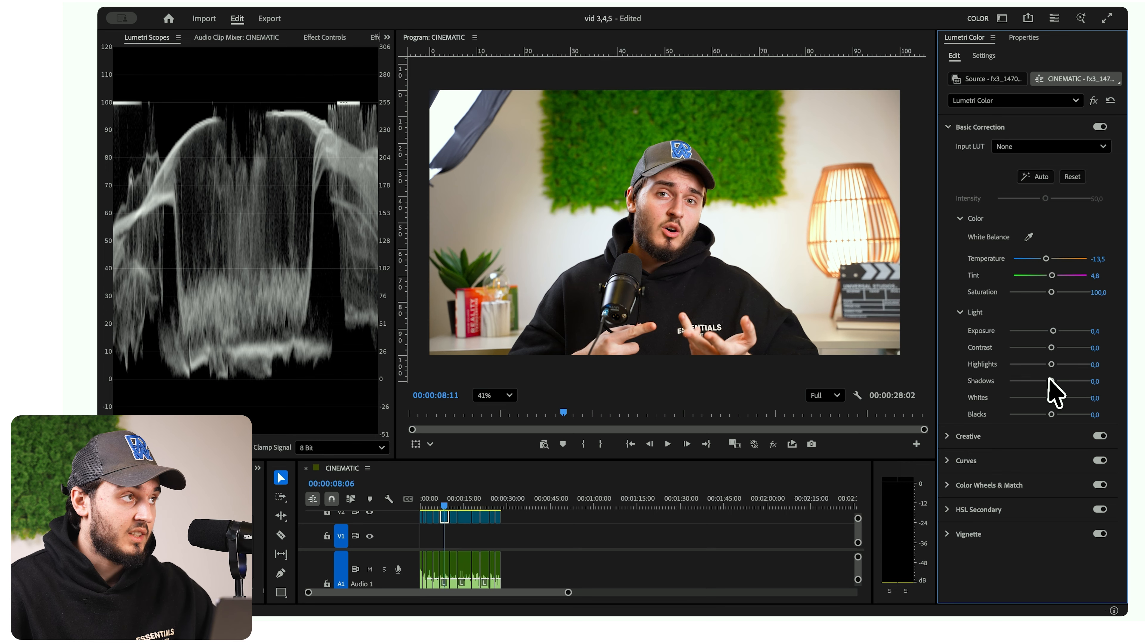
drag(1052, 348, 1054, 348)
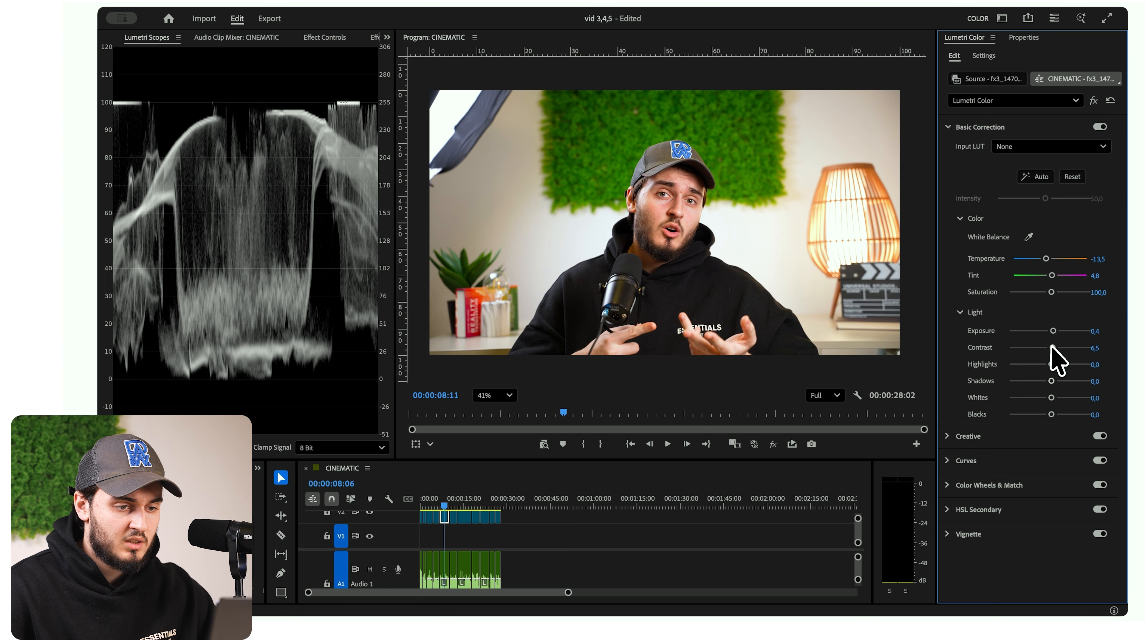
- Set Tint to 11.3 and check the skin tone up close and in the full frame
scroll(657, 218, up, 2)
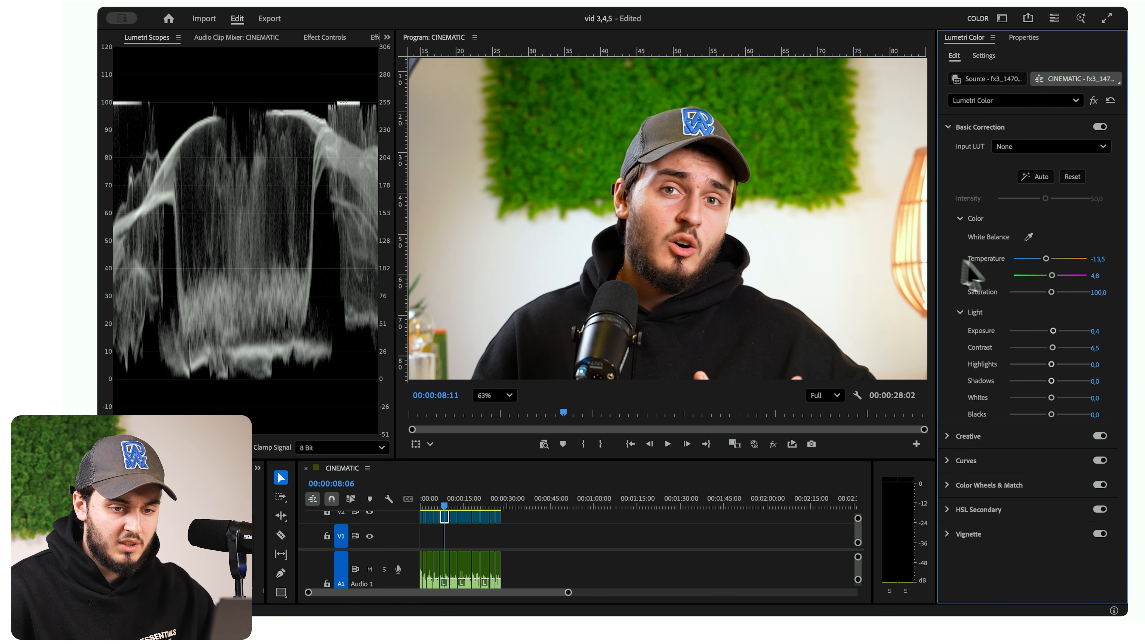
scroll(863, 250, down, 2)
scroll(727, 227, up, 1)
drag(1051, 276, 1056, 277)
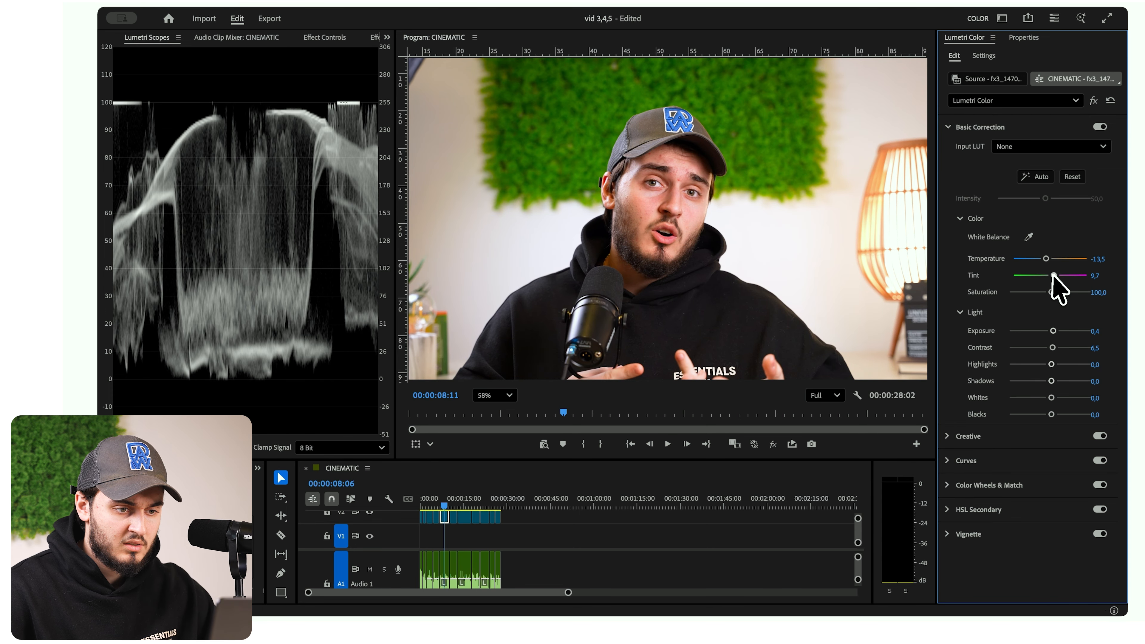
scroll(639, 228, down, 2)
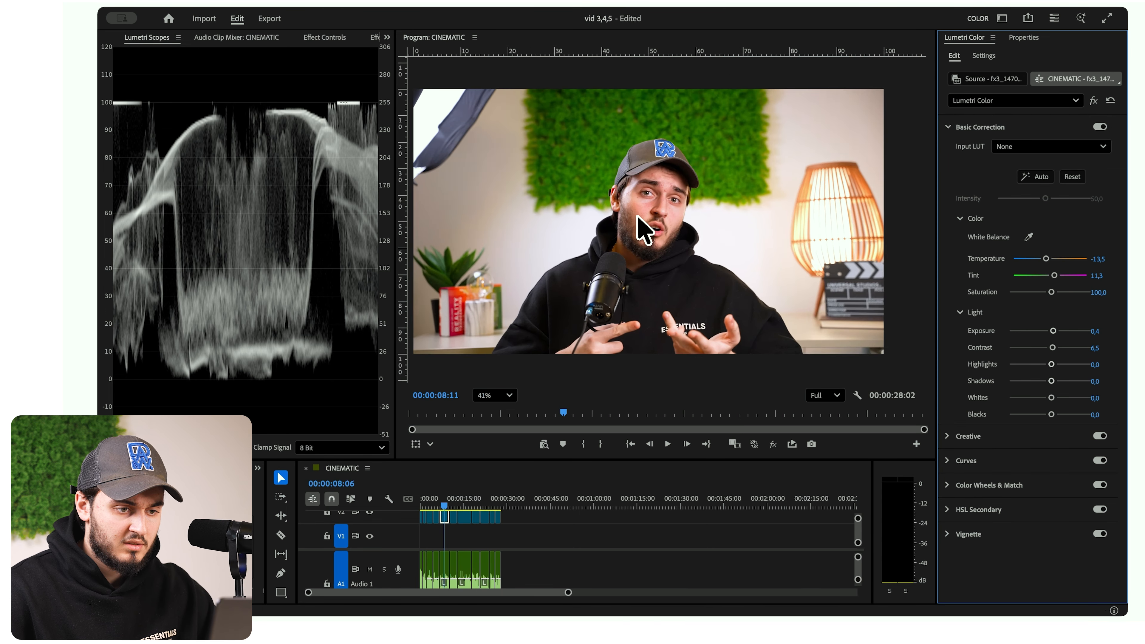
scroll(643, 229, up, 3)
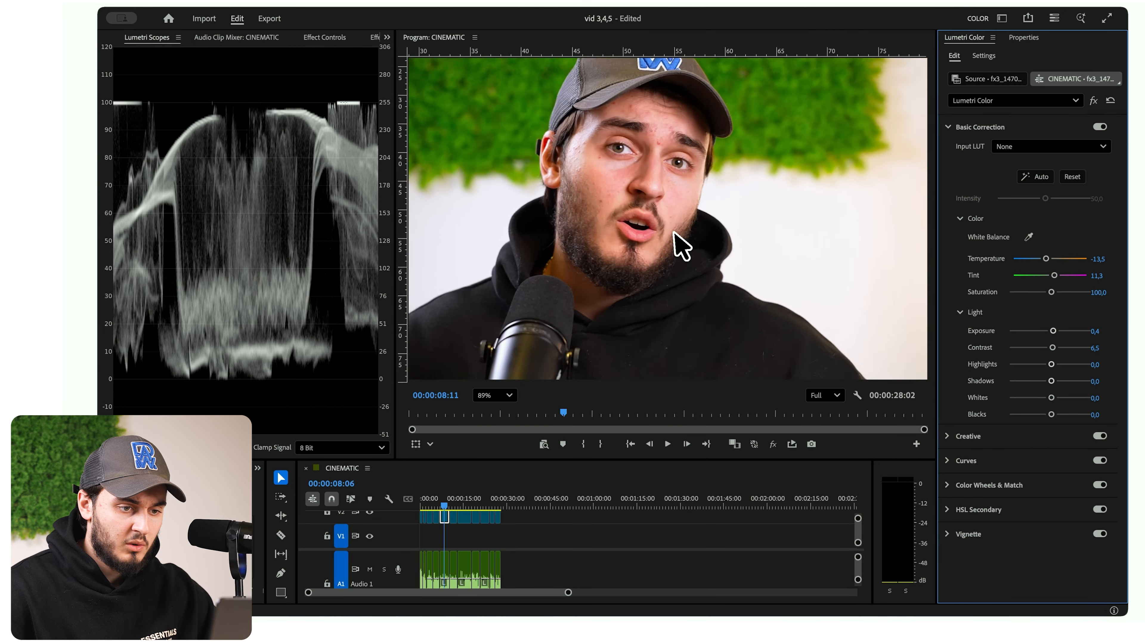
scroll(588, 221, down, 1)
scroll(590, 226, up, 4)
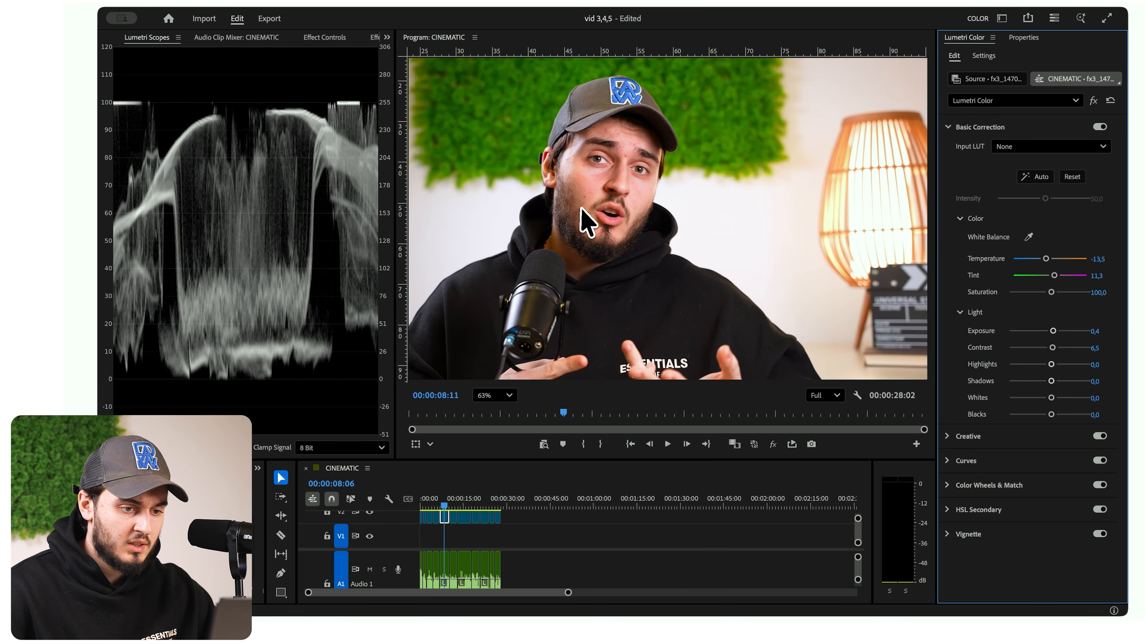
scroll(622, 229, down, 2)
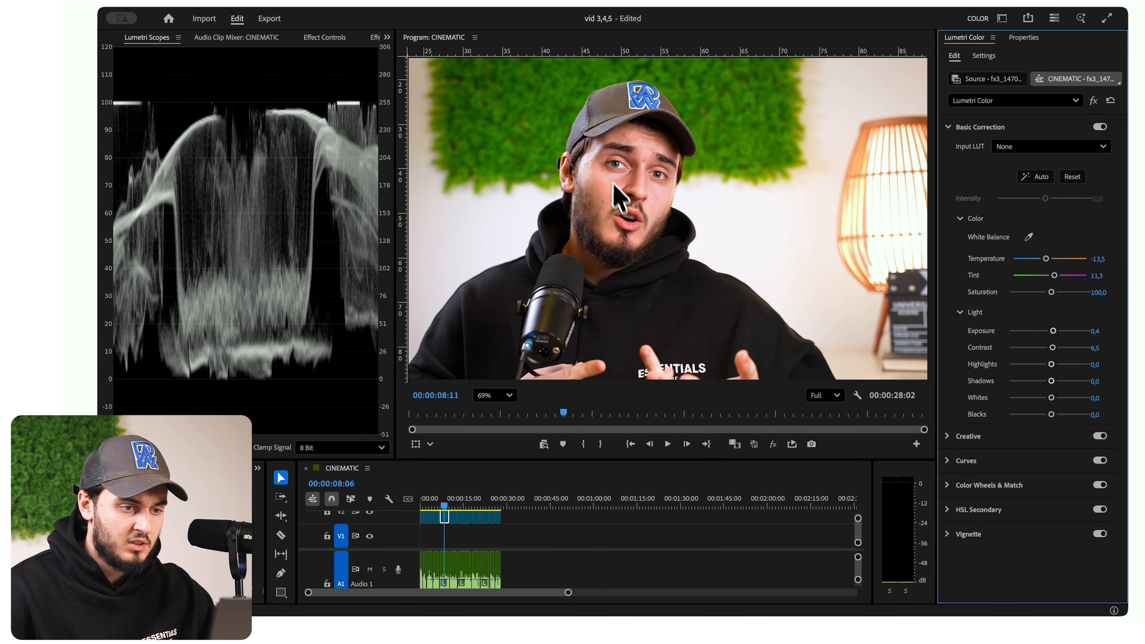
scroll(620, 201, up, 2)
scroll(585, 178, down, 2)
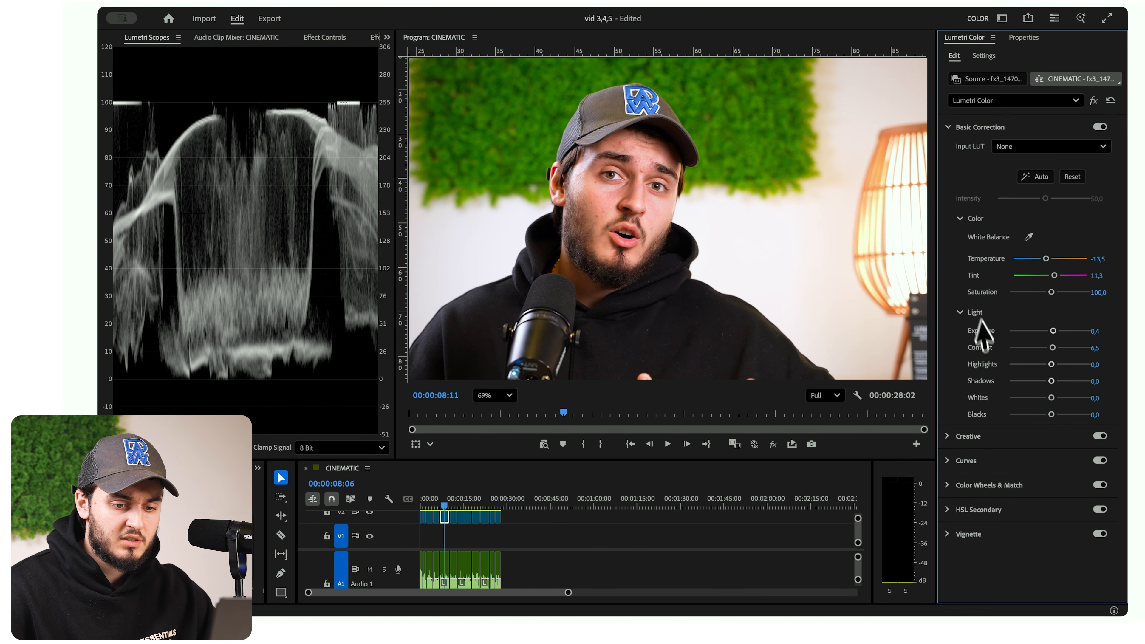
- Sample the green moss wall for the Hue vs Sat curve and lower its middle point slightly, comparing with the curve off
click(952, 485)
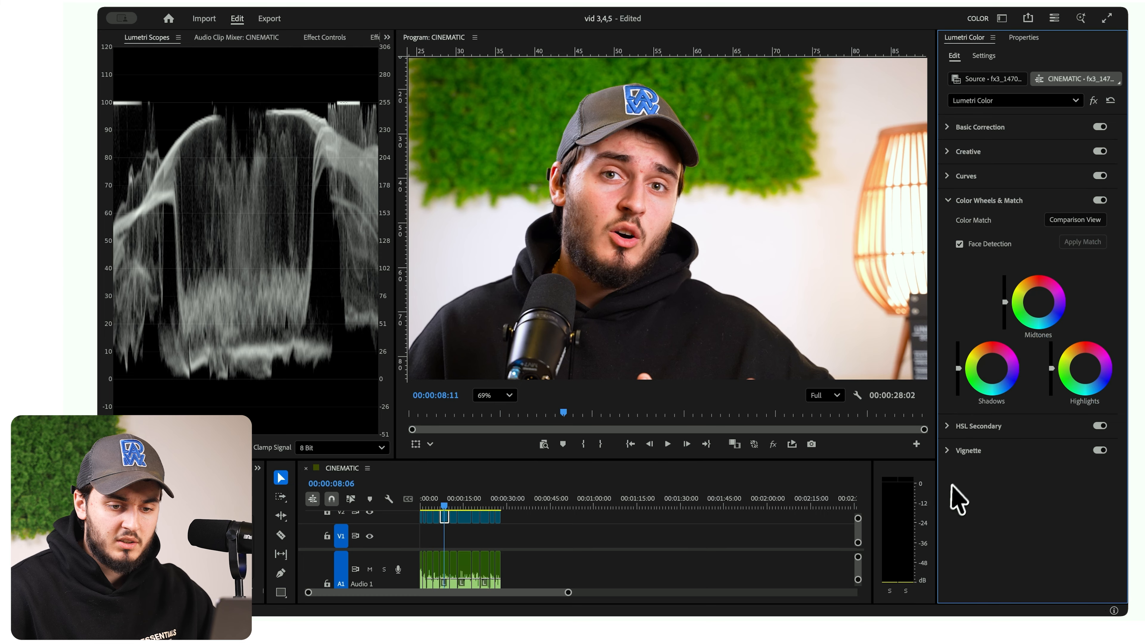
click(947, 178)
scroll(991, 280, down, 3)
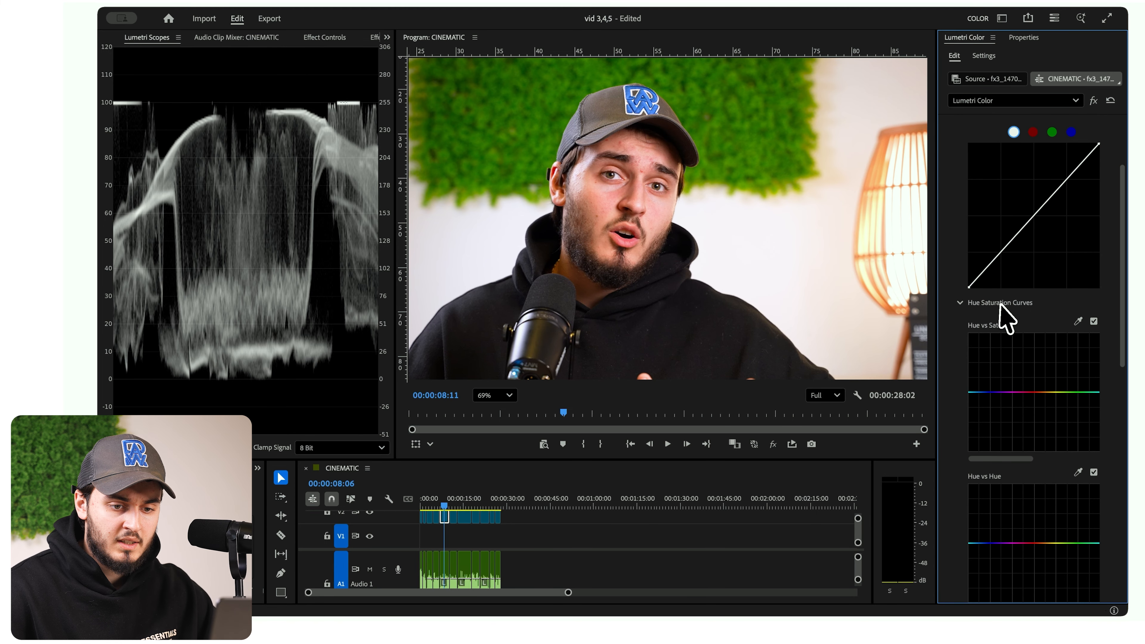
click(1078, 321)
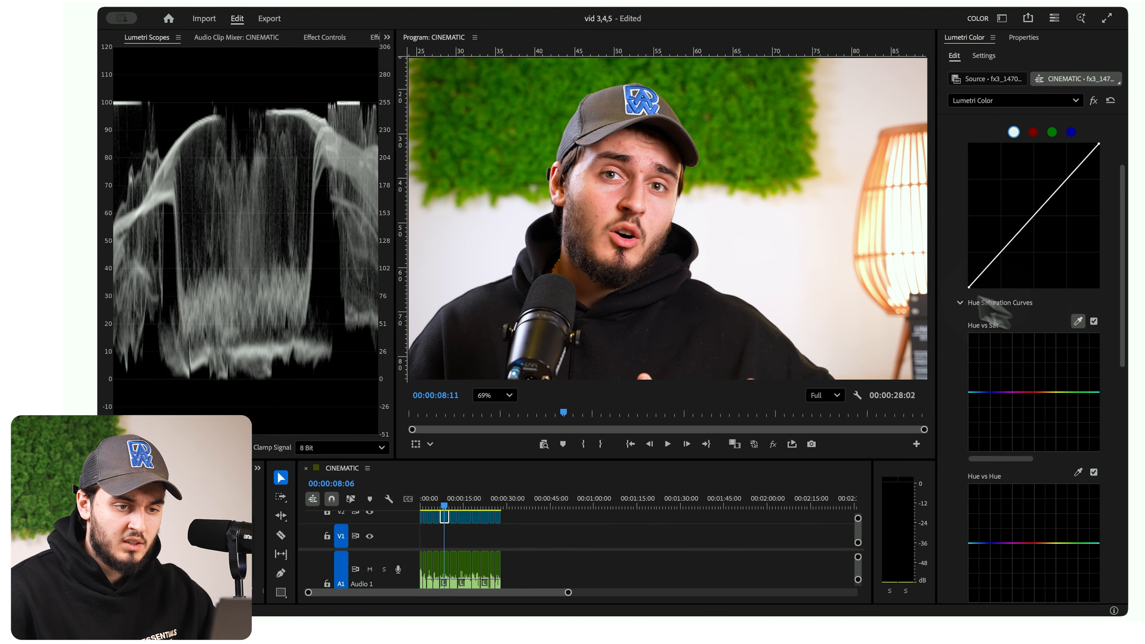
click(716, 178)
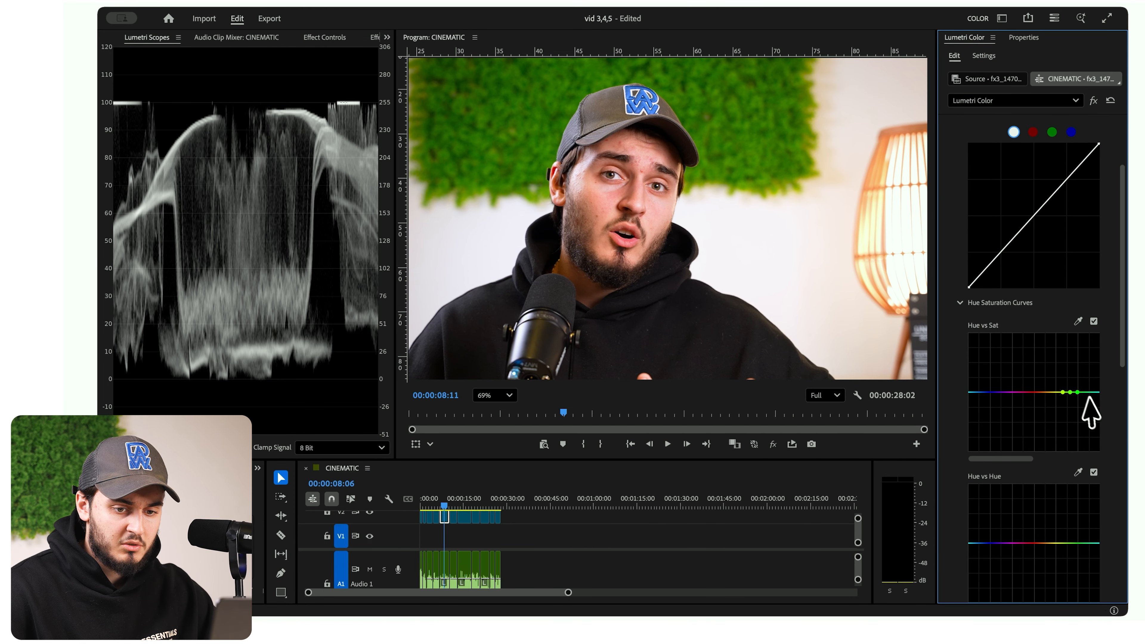
click(1093, 323)
click(1094, 323)
click(1094, 324)
click(1093, 324)
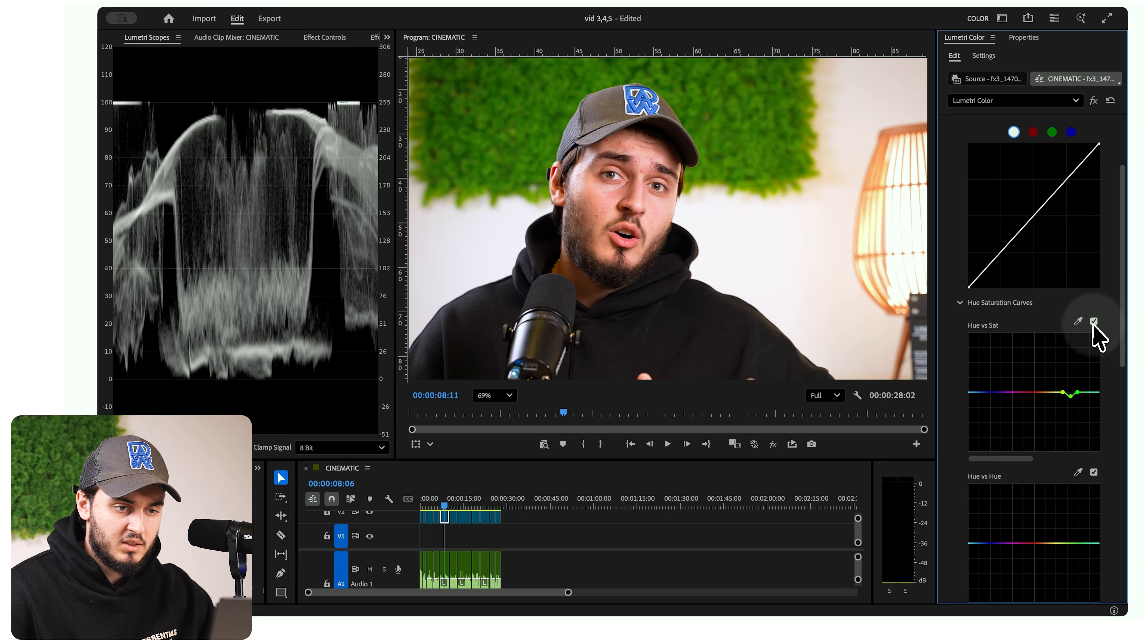
drag(1070, 396, 1070, 402)
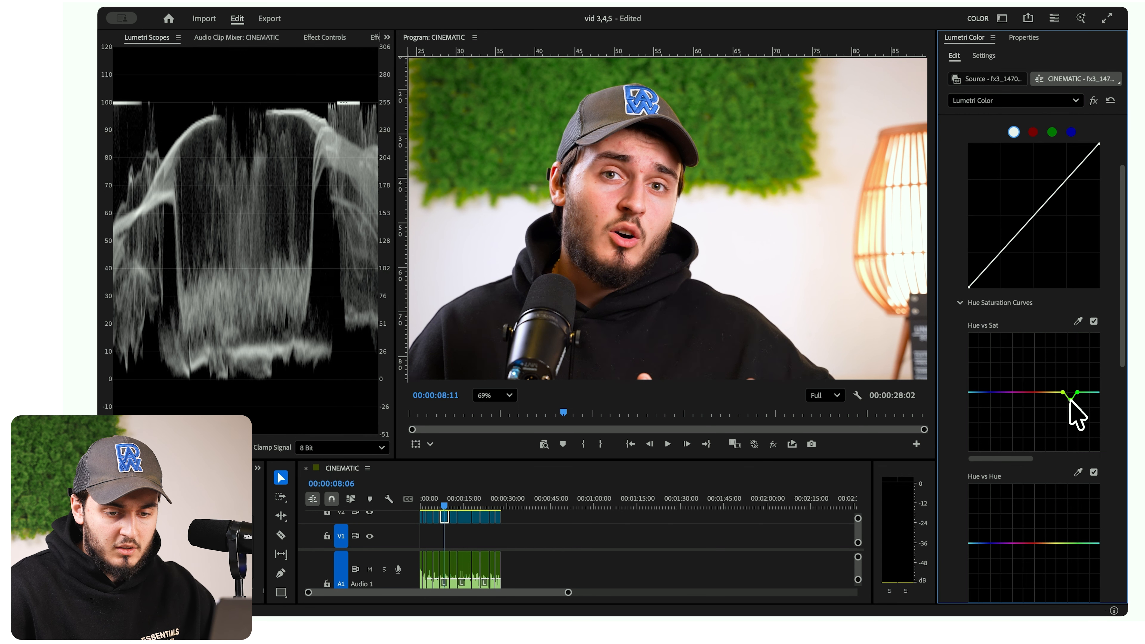
- Add a vignette with Amount -0.1, Midpoint 32.6 and Feather 100, and compare the image with it off and on
scroll(987, 271, up, 5)
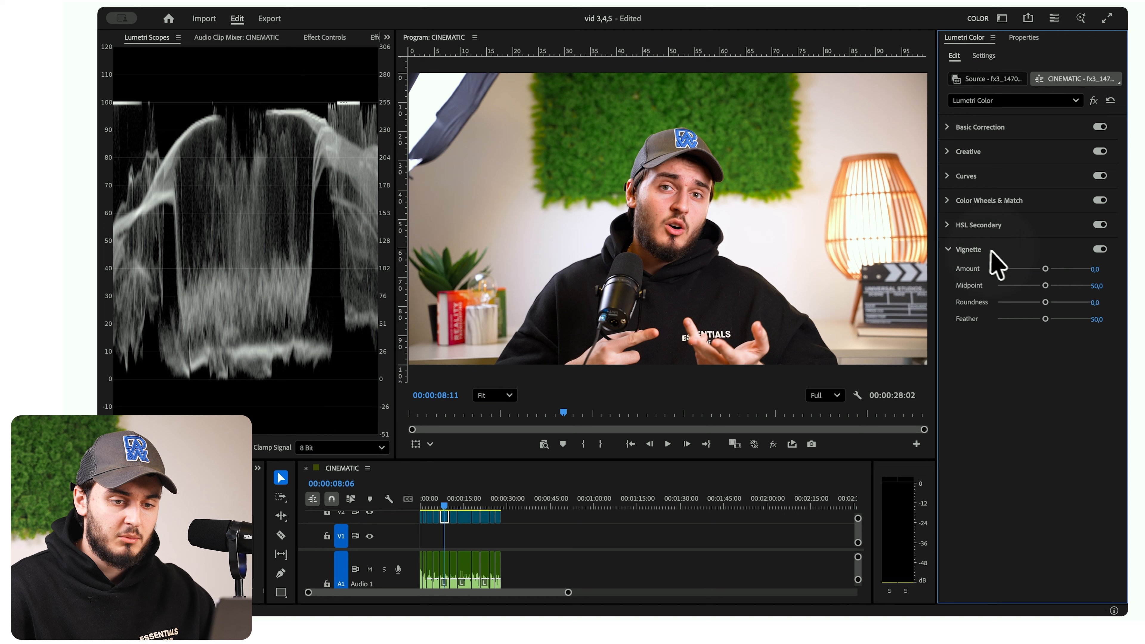
drag(1043, 269, 1098, 324)
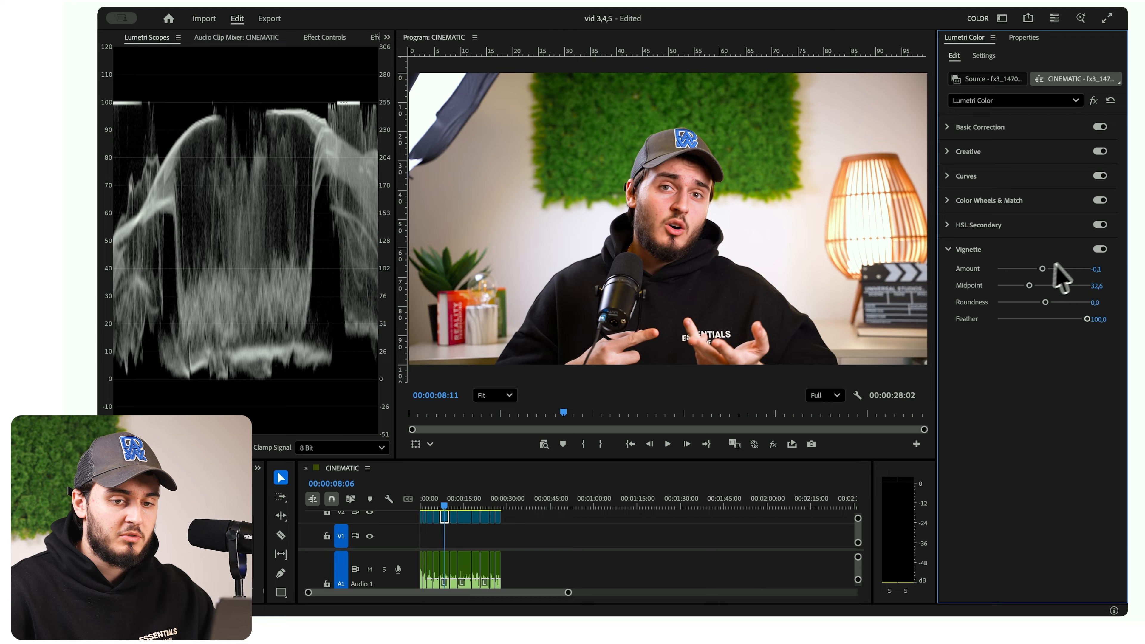
click(1099, 249)
click(1100, 249)
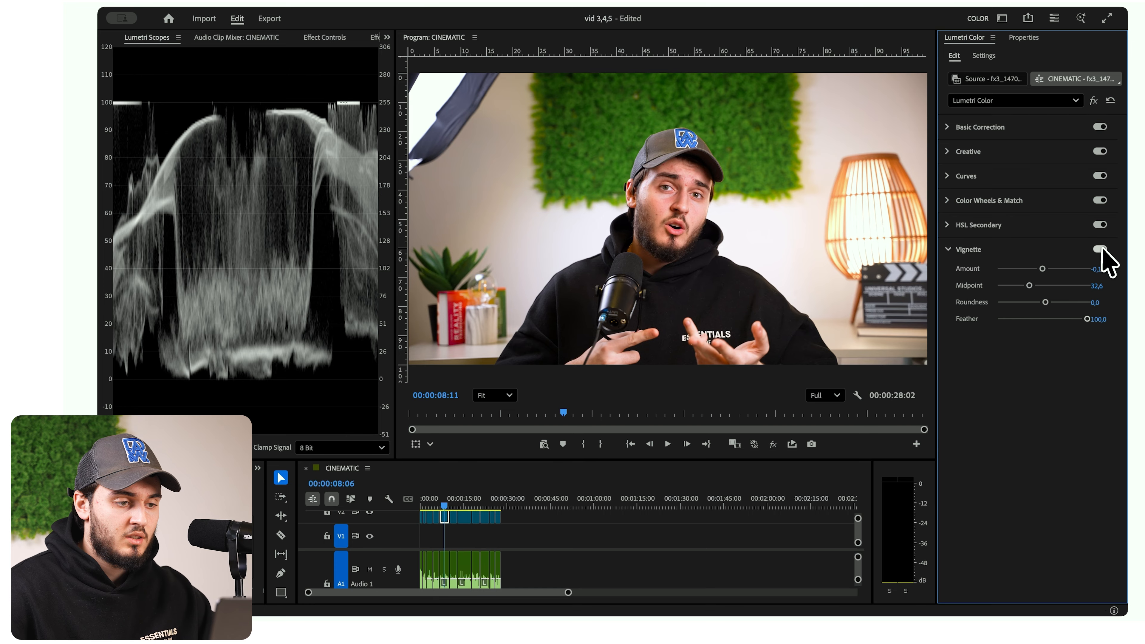
click(1102, 250)
click(1102, 249)
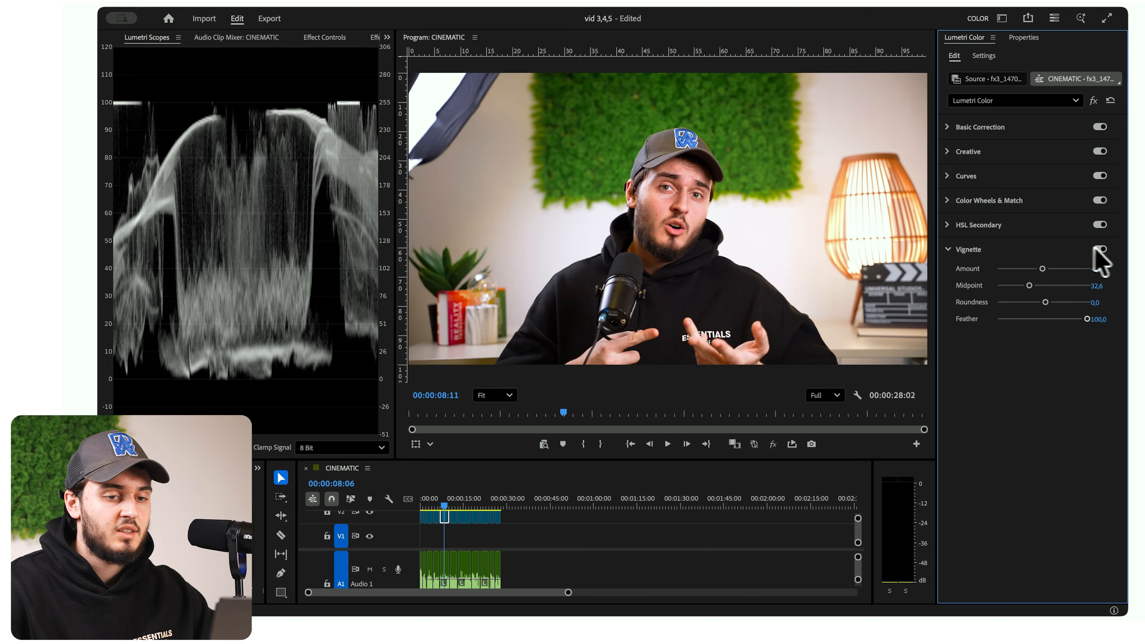
- Apply the CineSpace2383sRGB6bit creative look at Intensity 12.5 and compare the image with and without it
click(968, 152)
click(997, 171)
click(998, 171)
click(1003, 172)
click(1005, 172)
click(1006, 174)
click(1007, 185)
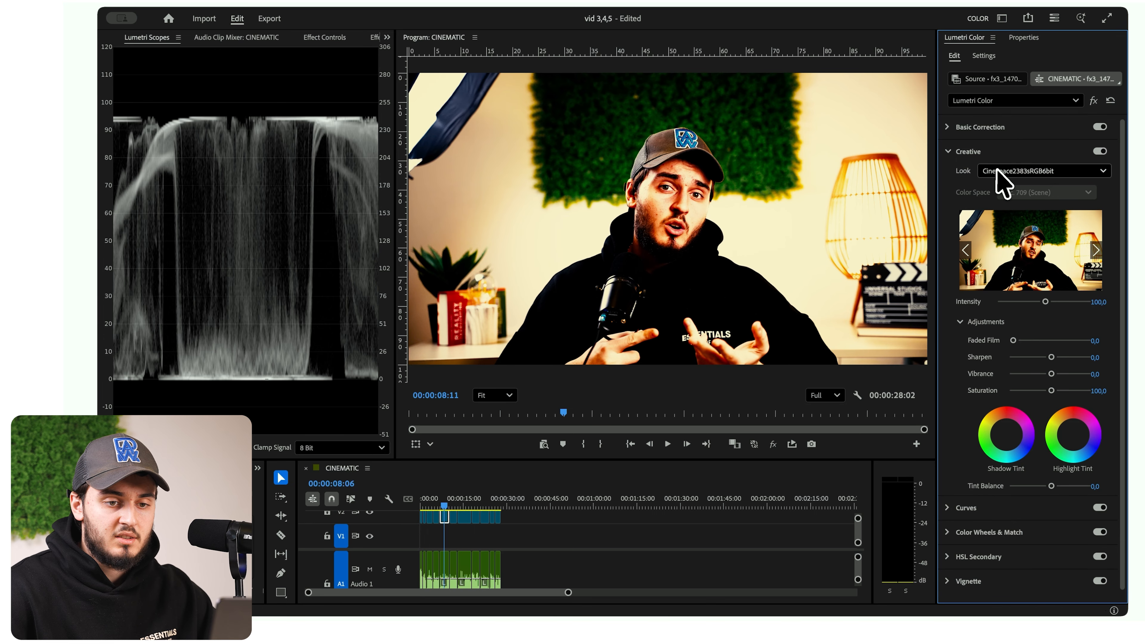
click(1003, 303)
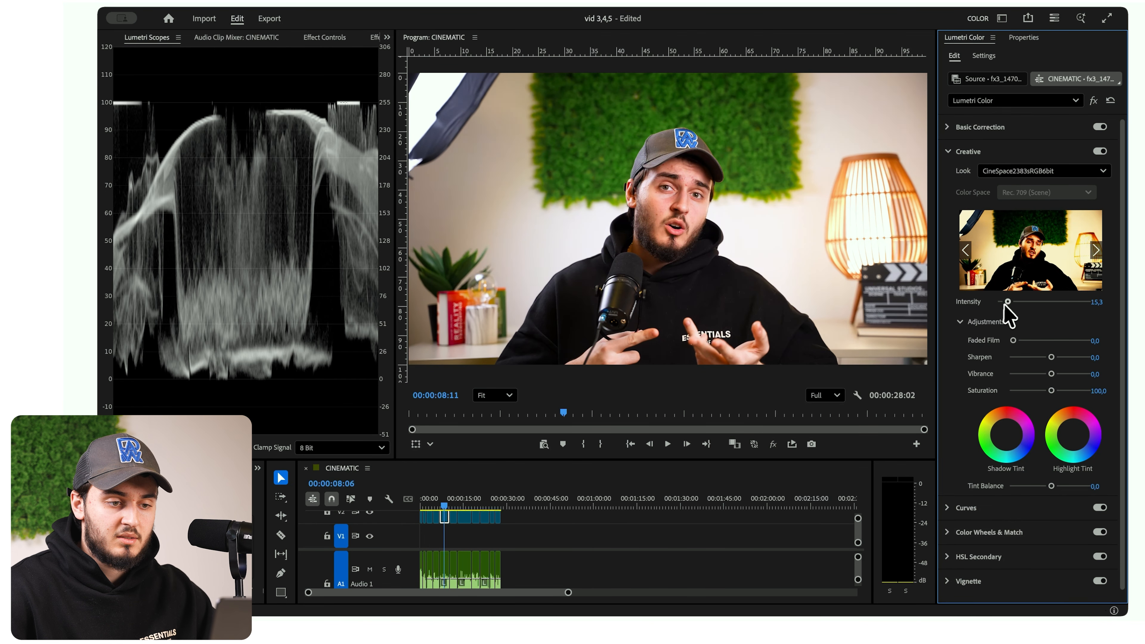
drag(1004, 302, 1008, 302)
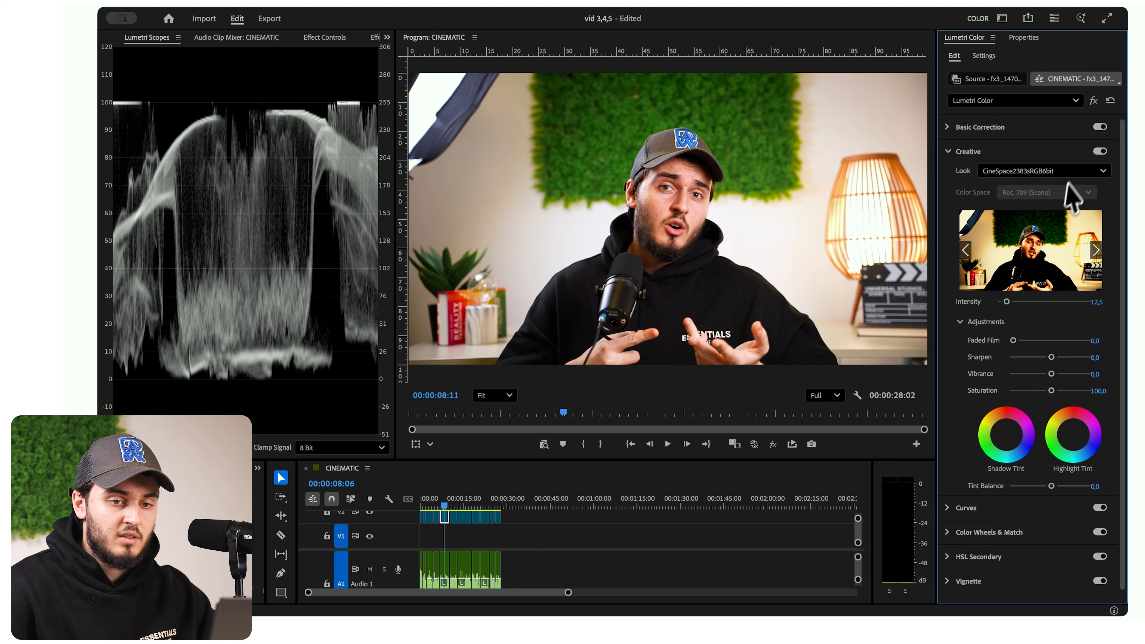
click(1098, 152)
click(1098, 151)
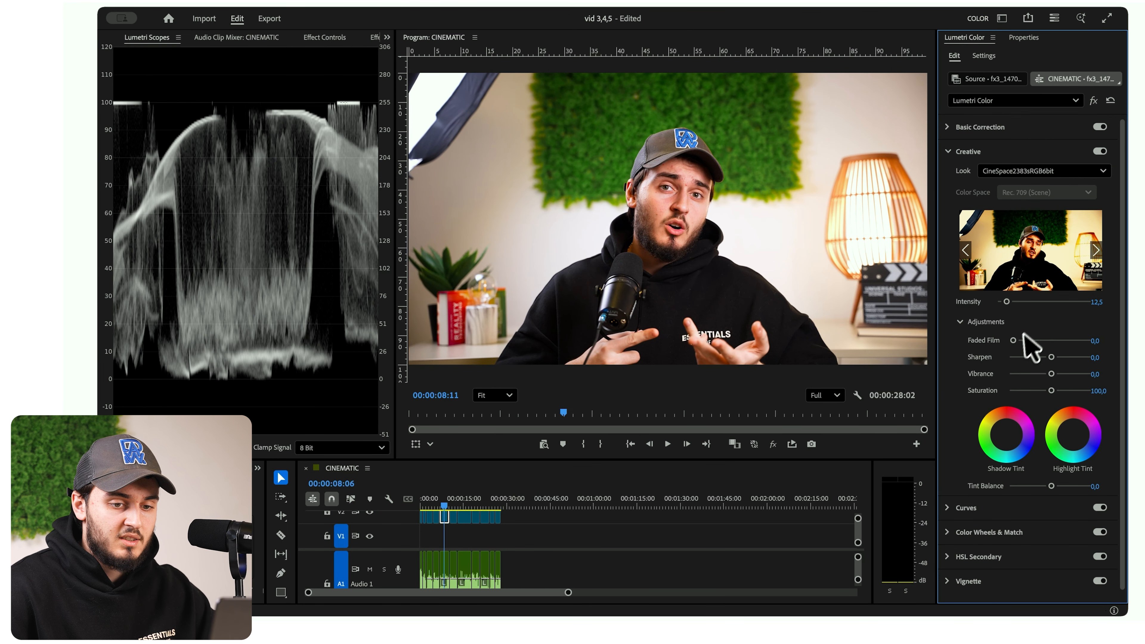
- Set Faded Film to 9.7 and shift the Highlight Tint towards a warm tone
drag(1012, 342, 1023, 353)
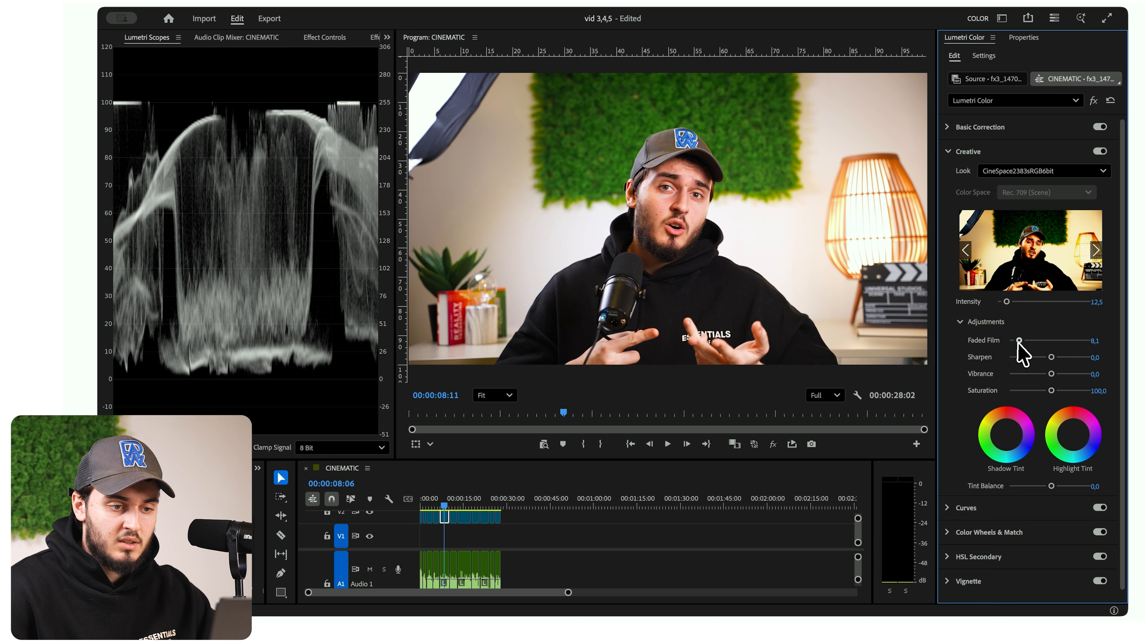
mouse_move(1022, 339)
mouse_down()
mouse_move(1064, 340)
mouse_move(1019, 351)
mouse_up()
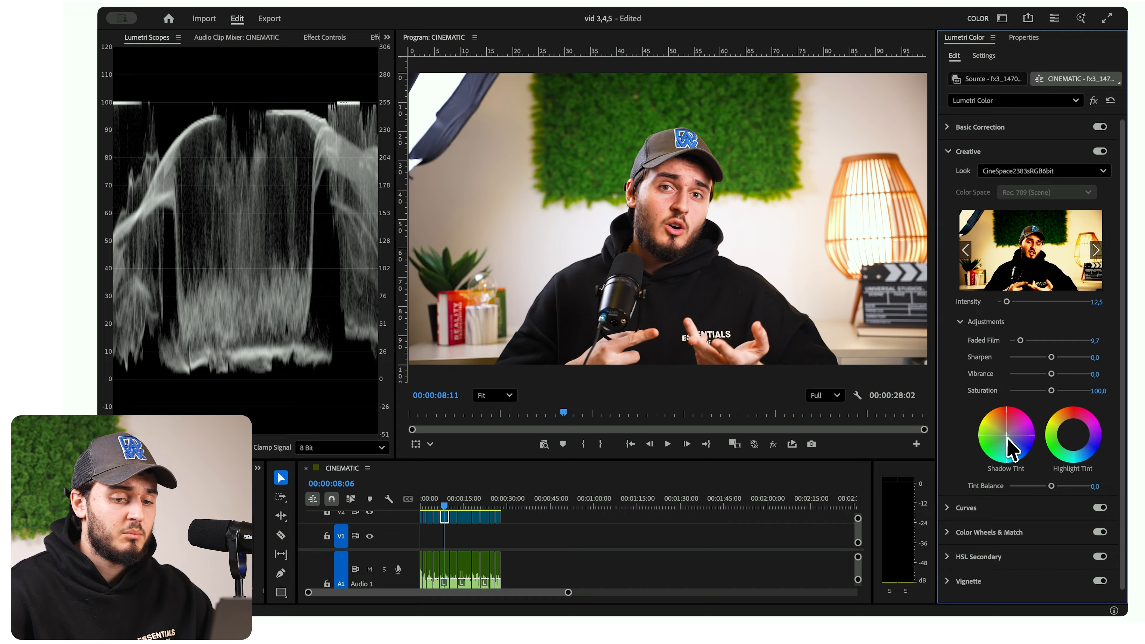
drag(1075, 437, 1058, 402)
drag(1058, 402, 1058, 402)
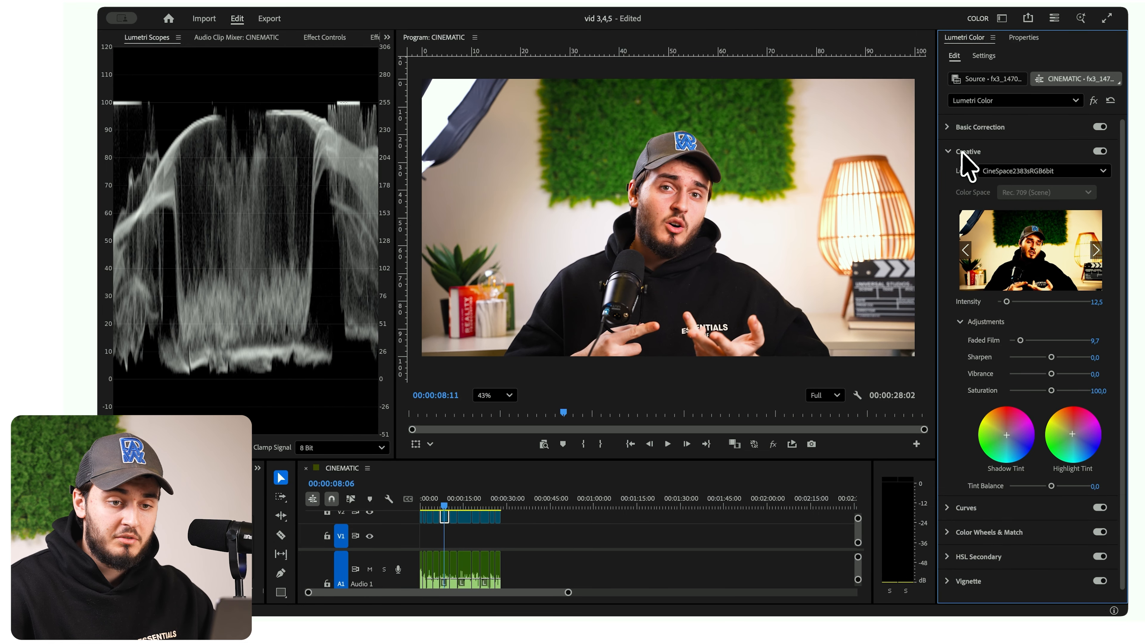
click(964, 152)
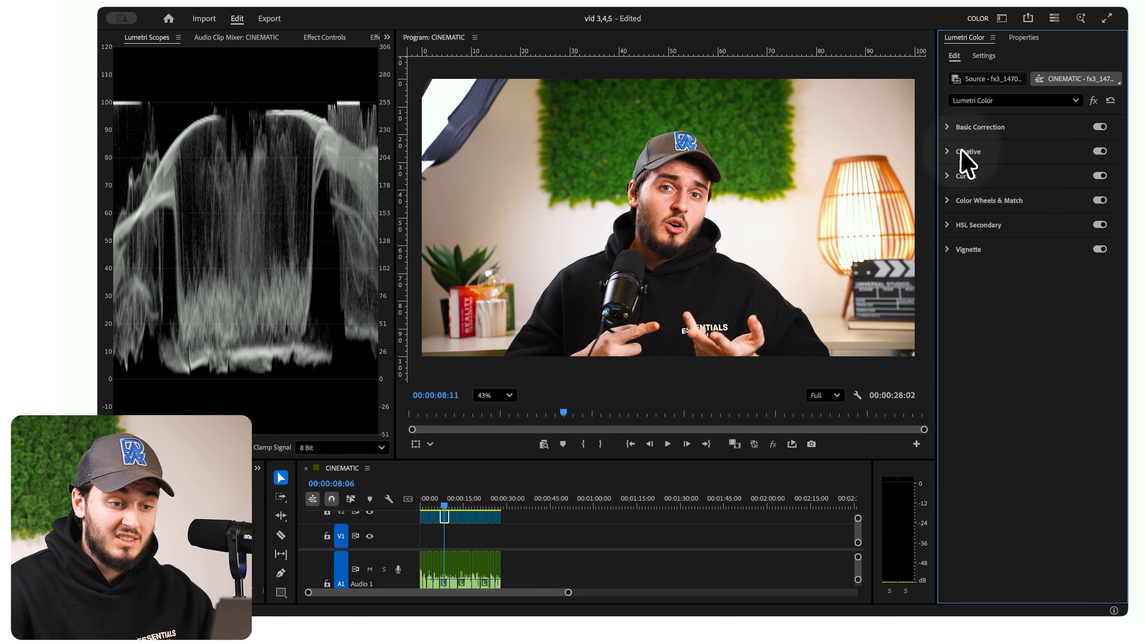
- Compare the program image with effects bypassed and enabled to judge the overall grade
click(773, 444)
click(772, 445)
click(772, 444)
click(772, 445)
click(773, 445)
click(772, 445)
click(772, 445)
click(772, 445)
click(772, 444)
click(772, 445)
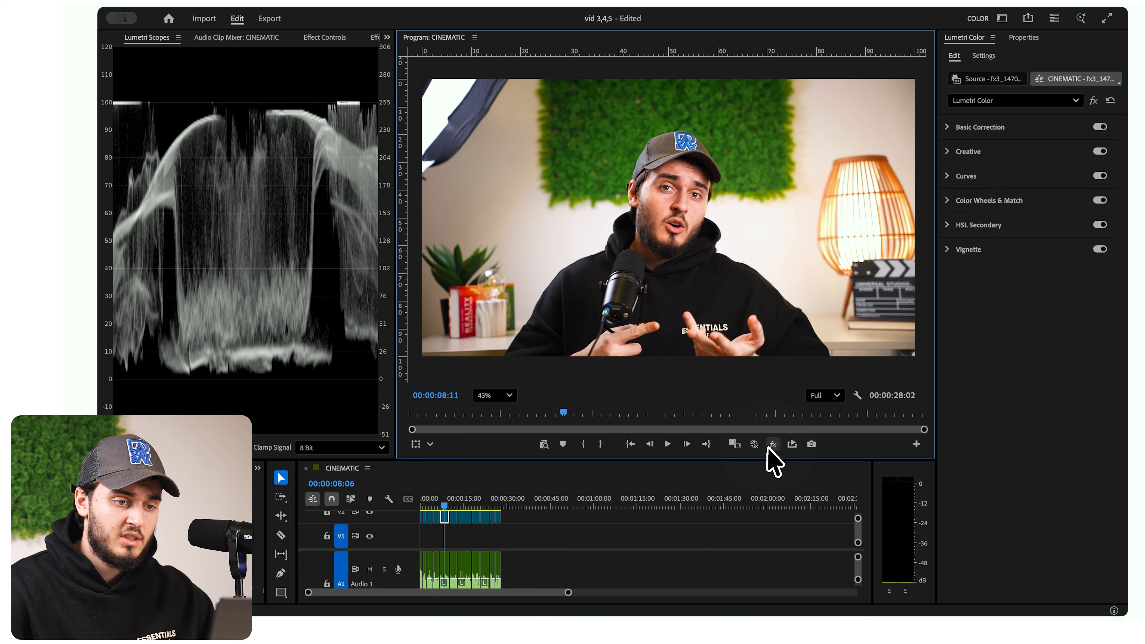
scroll(681, 207, down, 3)
scroll(680, 207, up, 3)
click(767, 444)
click(768, 444)
click(768, 444)
click(767, 444)
click(768, 444)
click(767, 443)
- Set Temperature to -3.2 and compare the full frame with effects bypassed and enabled
scroll(683, 175, up, 2)
click(989, 128)
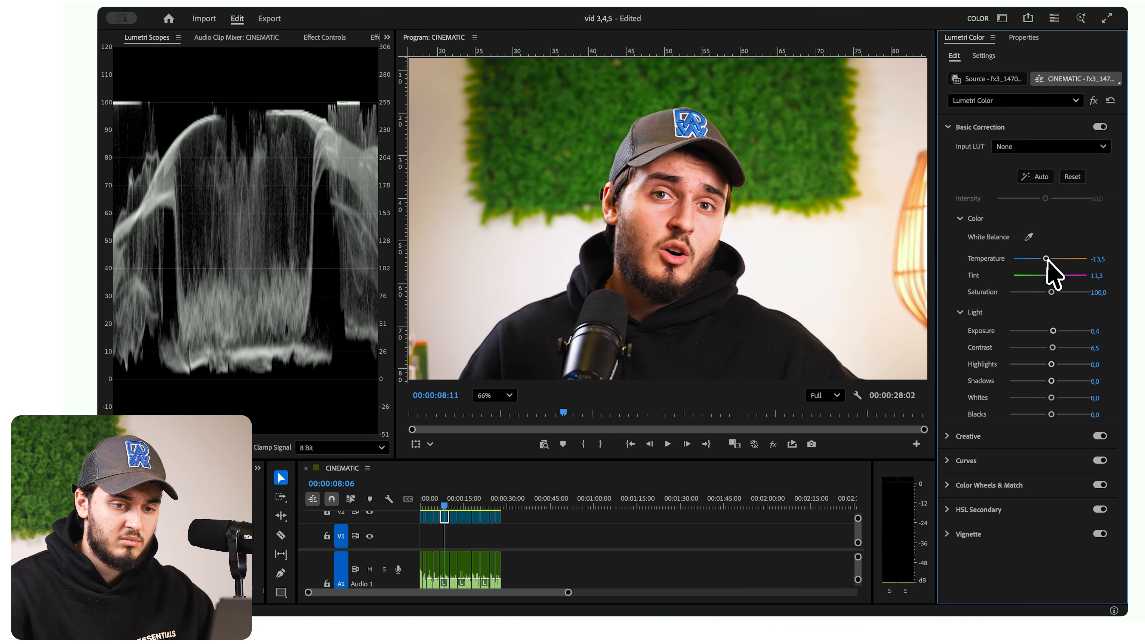
drag(1047, 261, 1049, 261)
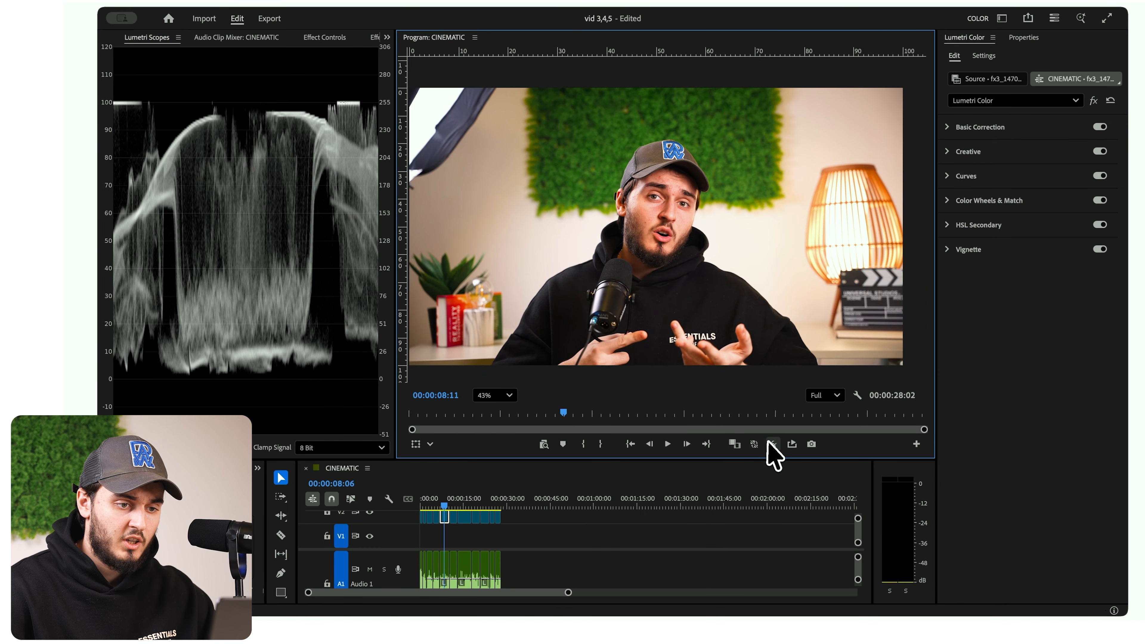
click(770, 444)
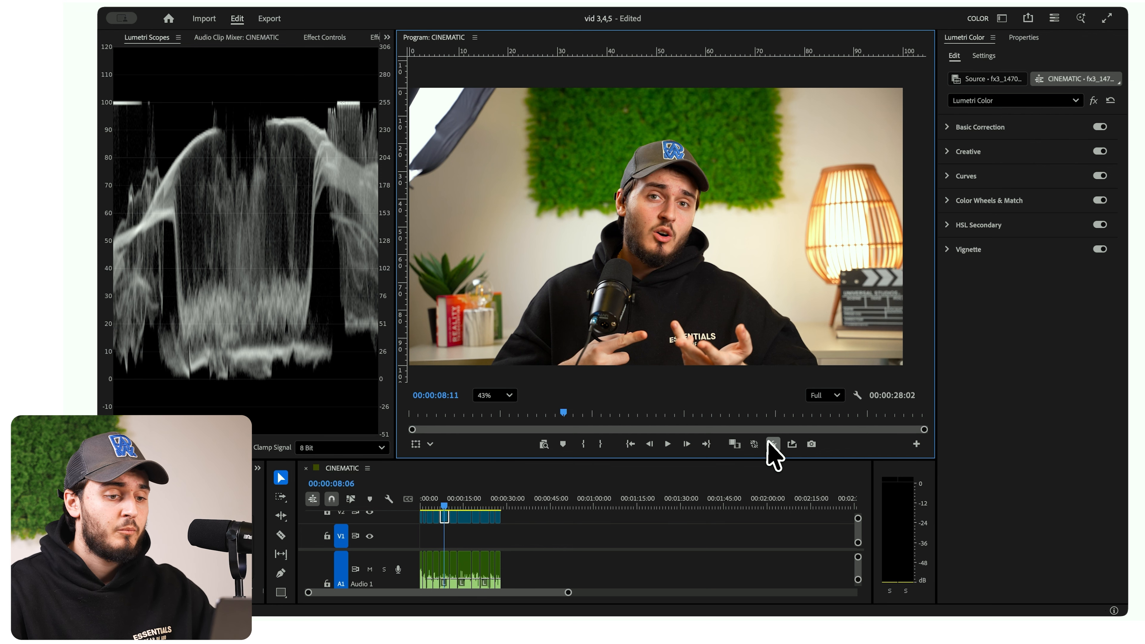
click(771, 444)
click(772, 445)
- Reselect the clip at the playhead and place a vertical guide through the frame's centre at 50 on the ruler
click(468, 531)
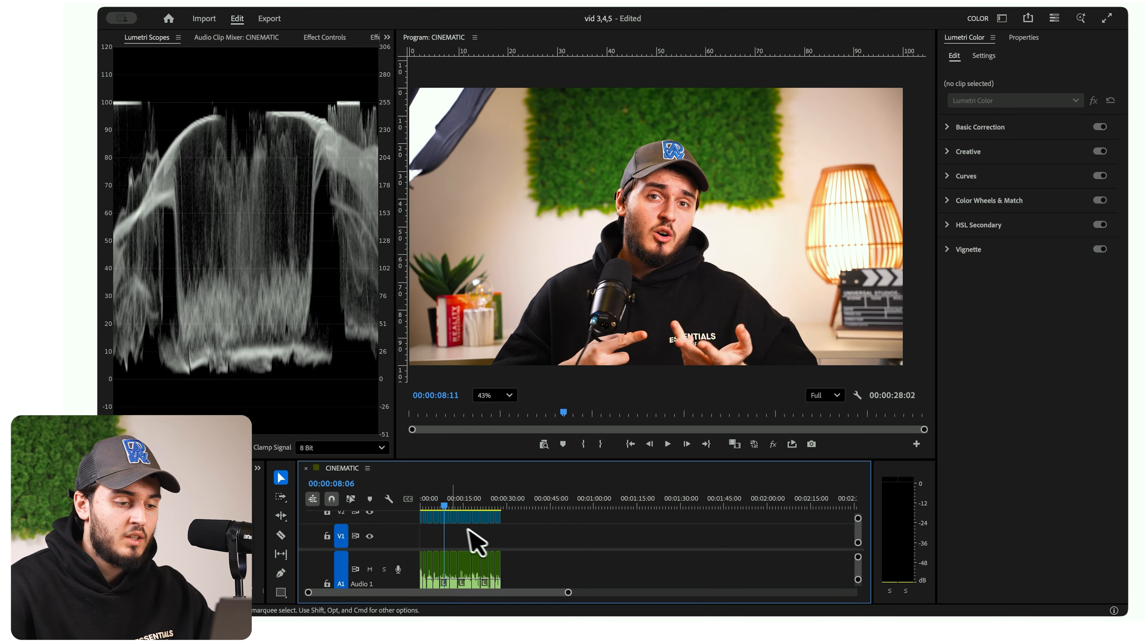
click(446, 520)
drag(403, 244, 656, 253)
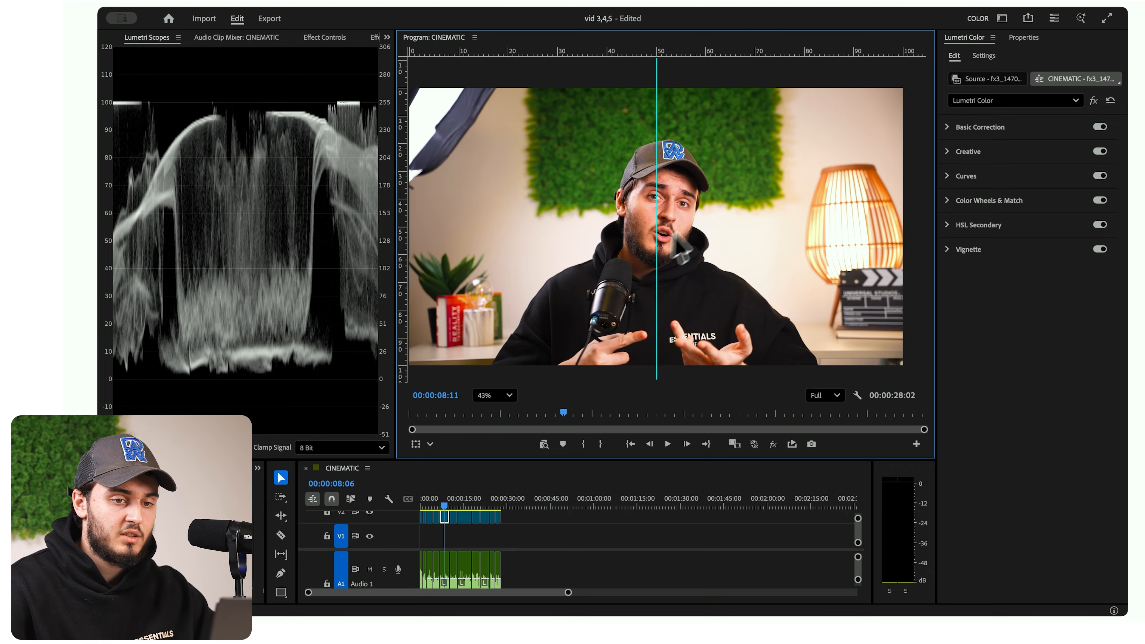
- Reframe the clip with Scale 113 and Position 1913, 974
click(331, 39)
mouse_move(201, 118)
mouse_down()
mouse_move(233, 108)
mouse_move(195, 104)
mouse_up()
scroll(561, 145, down, 3)
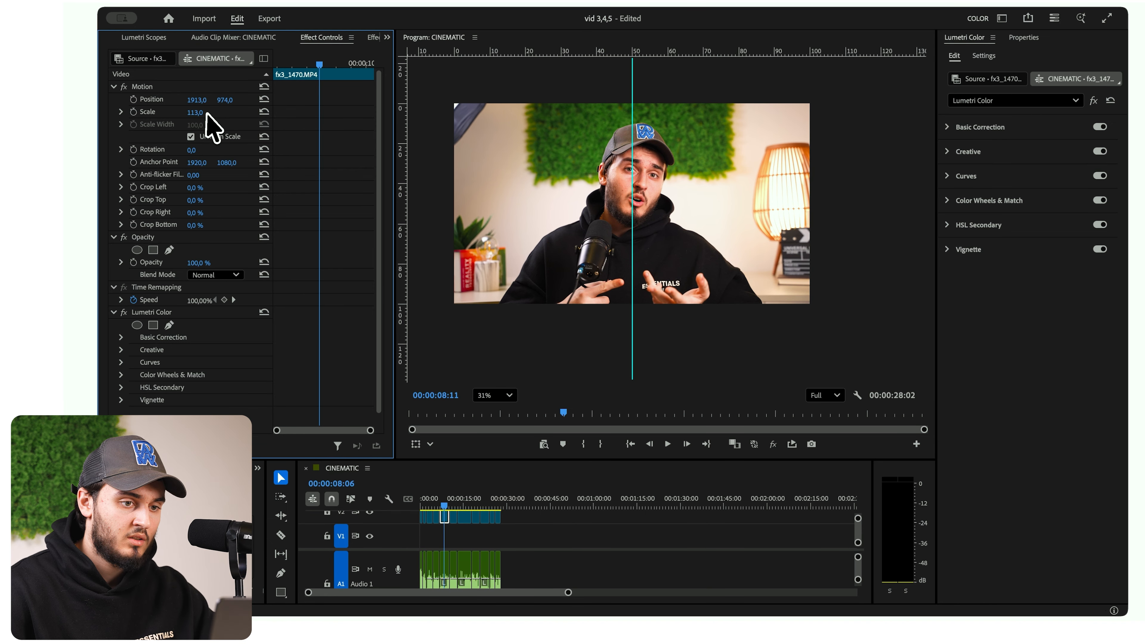
- Set the clip's Rotation to 1.3° after trying 1.4°, and set its vertical Position to 978
drag(191, 150, 196, 149)
click(195, 150)
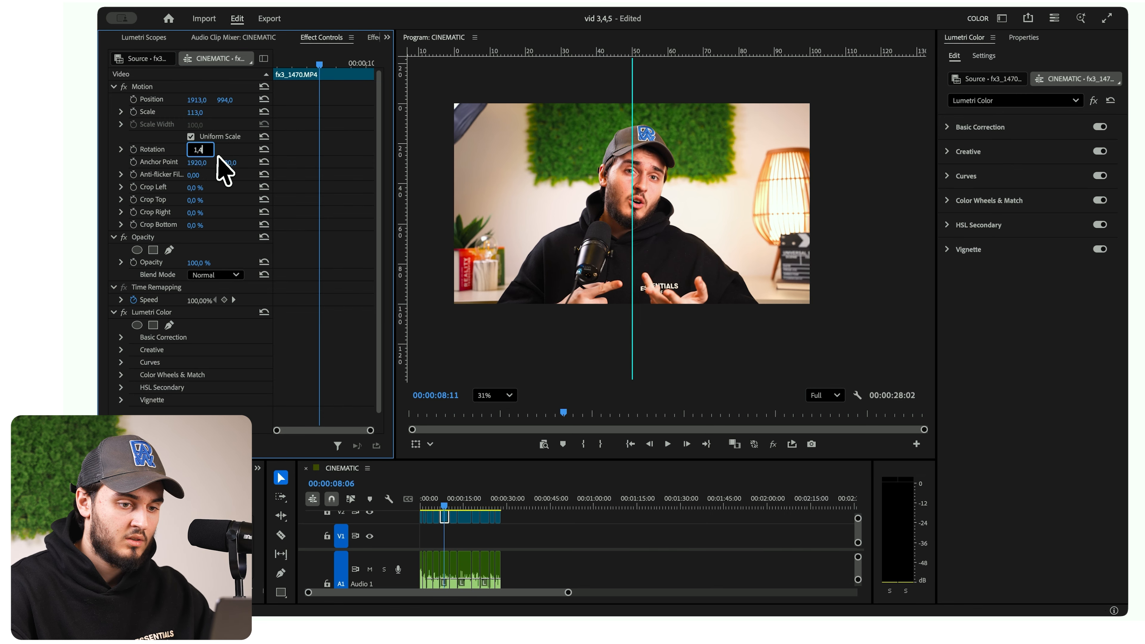
key(Return)
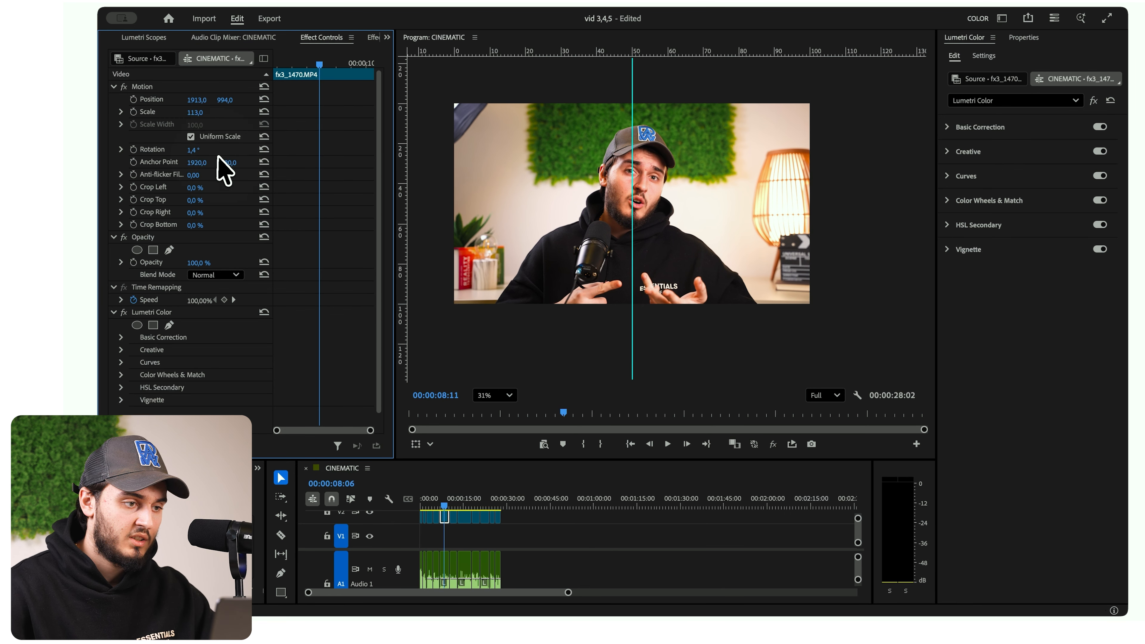
click(198, 150)
text(1)
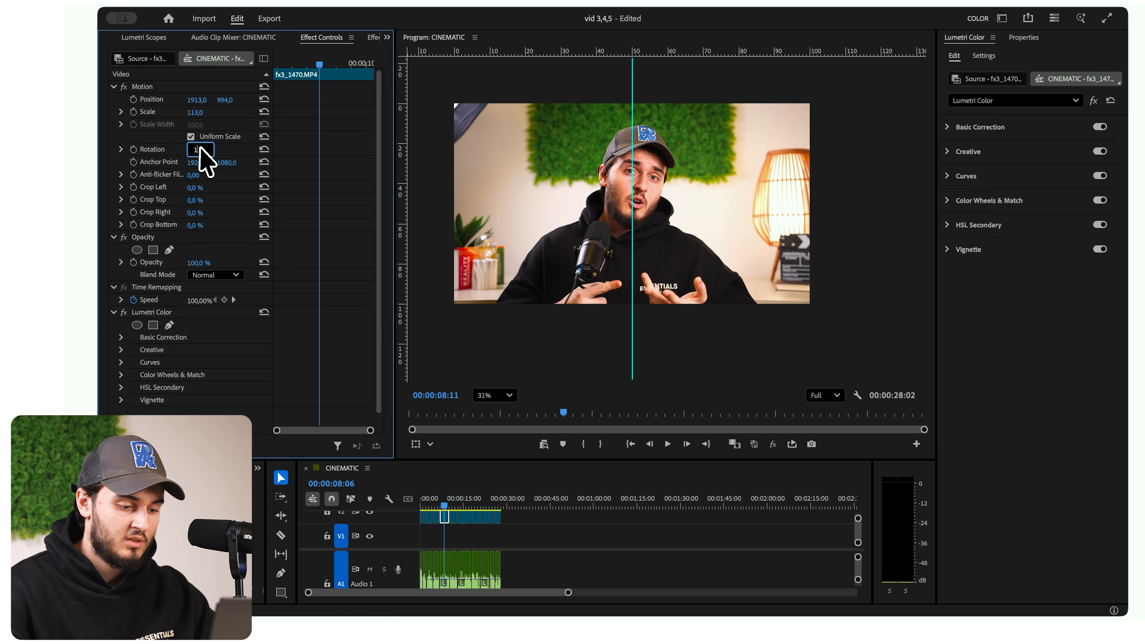
text(,3)
key(Return)
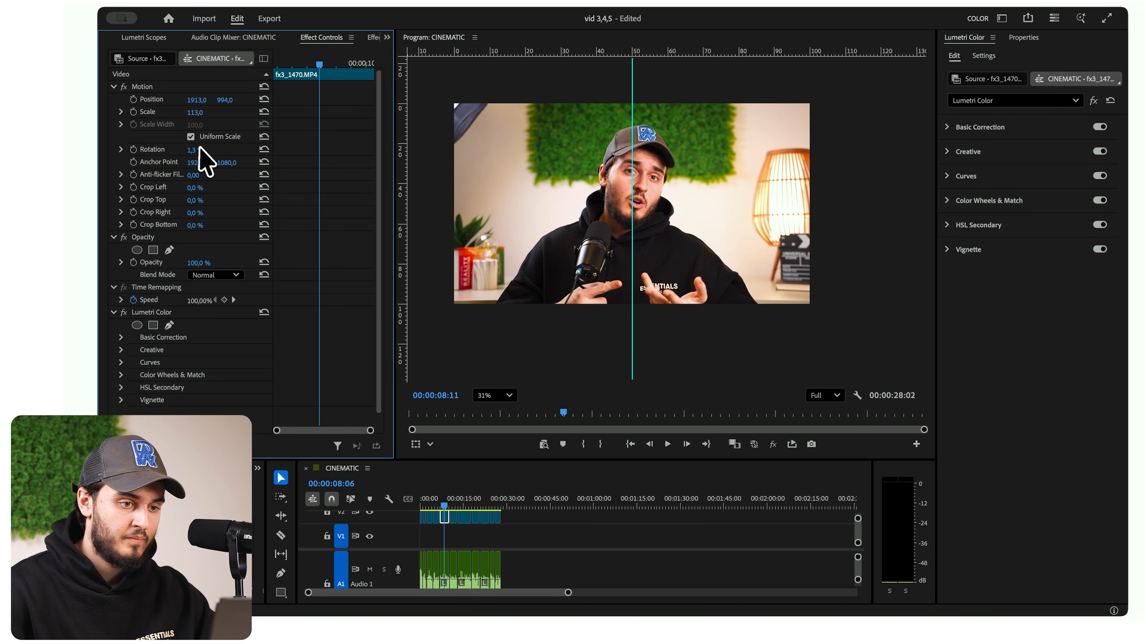
drag(234, 108, 230, 109)
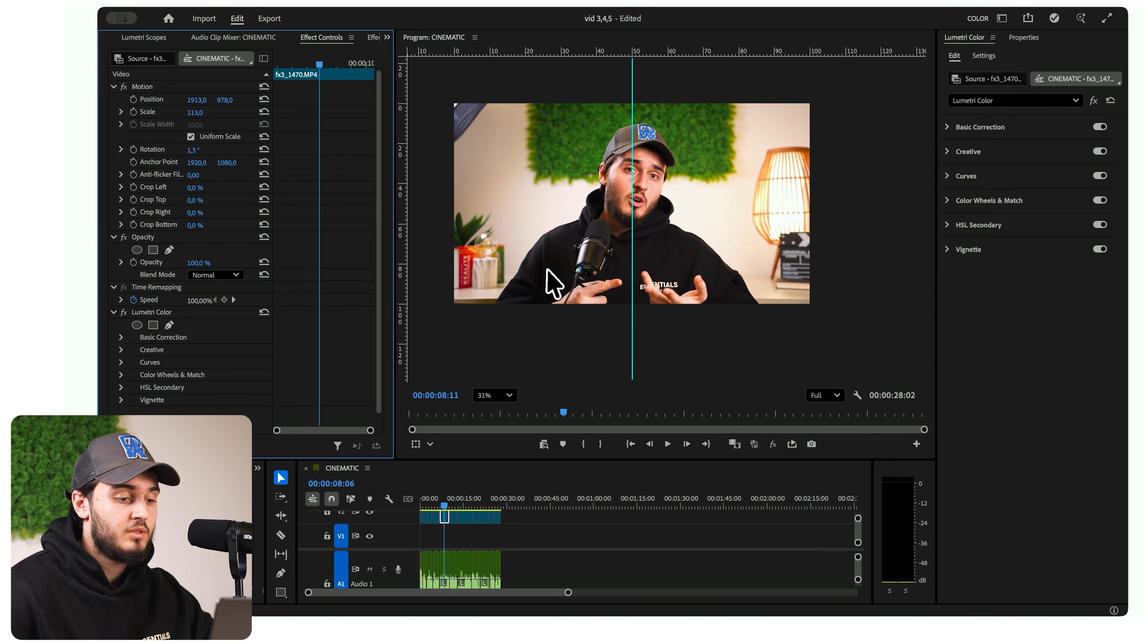
- Copy the graded clip and paste its Motion and Lumetri Color attributes onto all clips on track V2
click(447, 532)
click(446, 518)
right_click(447, 521)
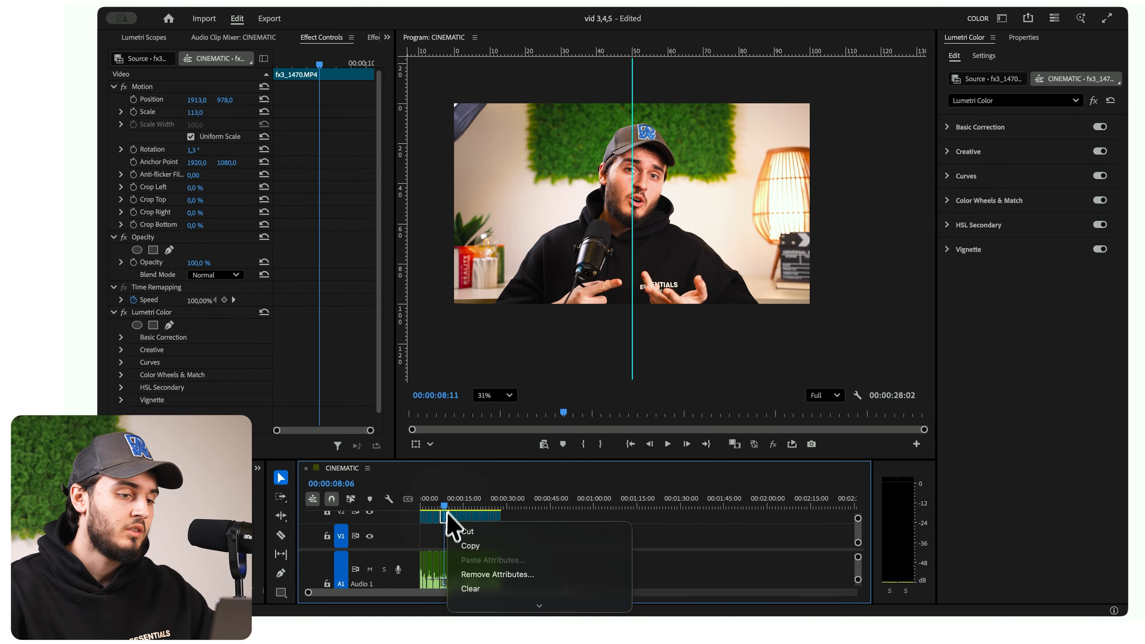
click(504, 544)
drag(541, 548, 397, 524)
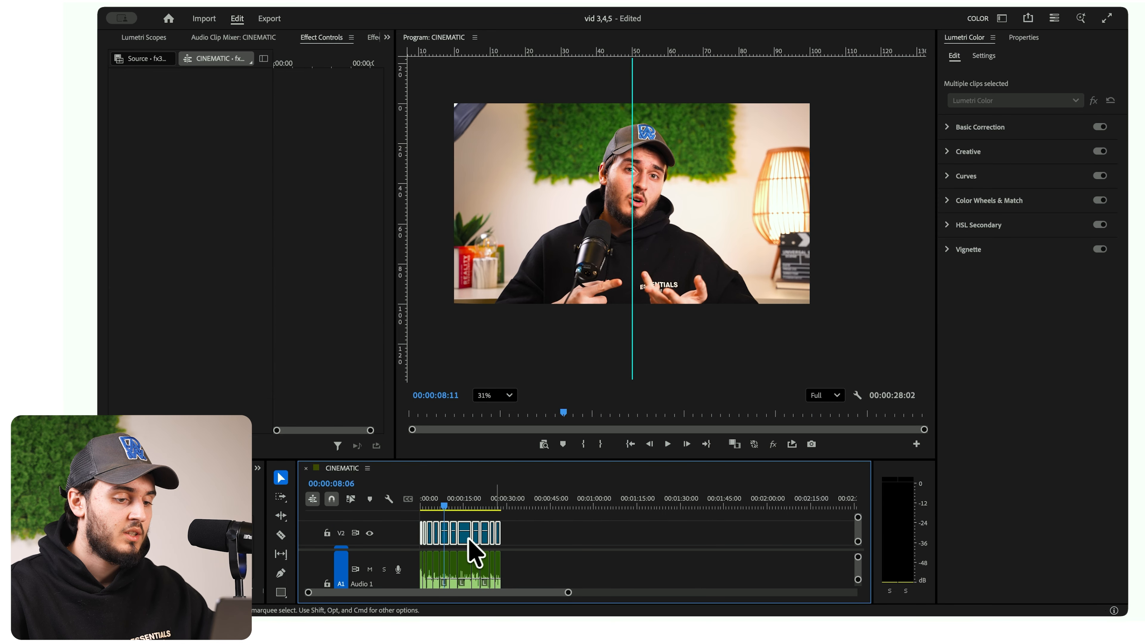
right_click(469, 540)
click(509, 582)
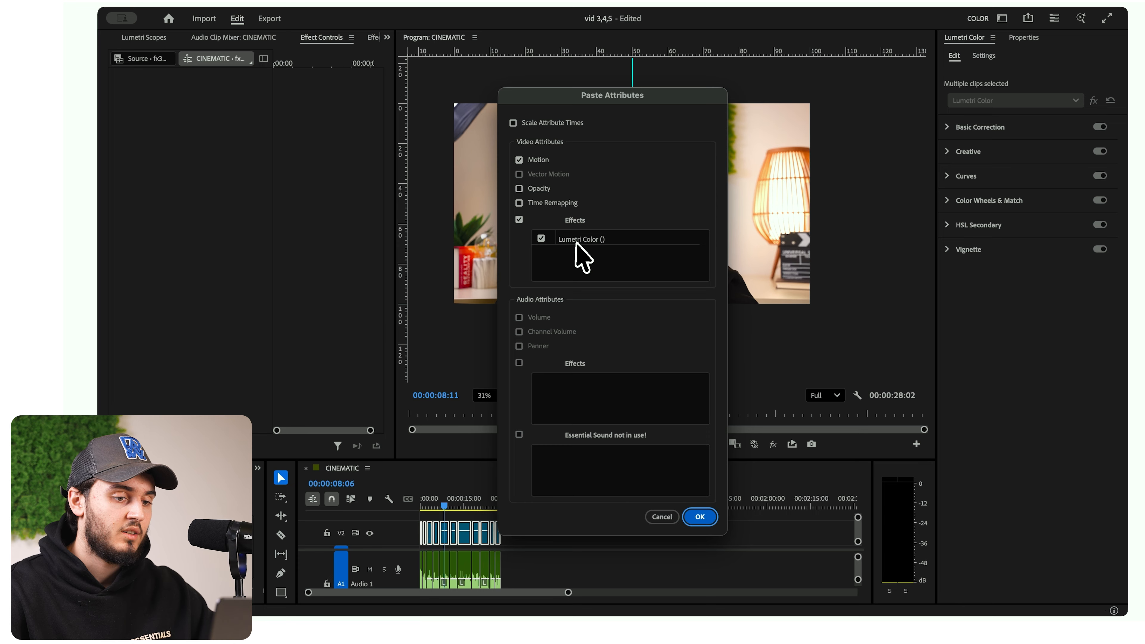
key(Return)
click(582, 550)
- Delete the duplicate Lumetri Color effect from the originally graded clip and return the playhead to 00:00:00:00
click(453, 539)
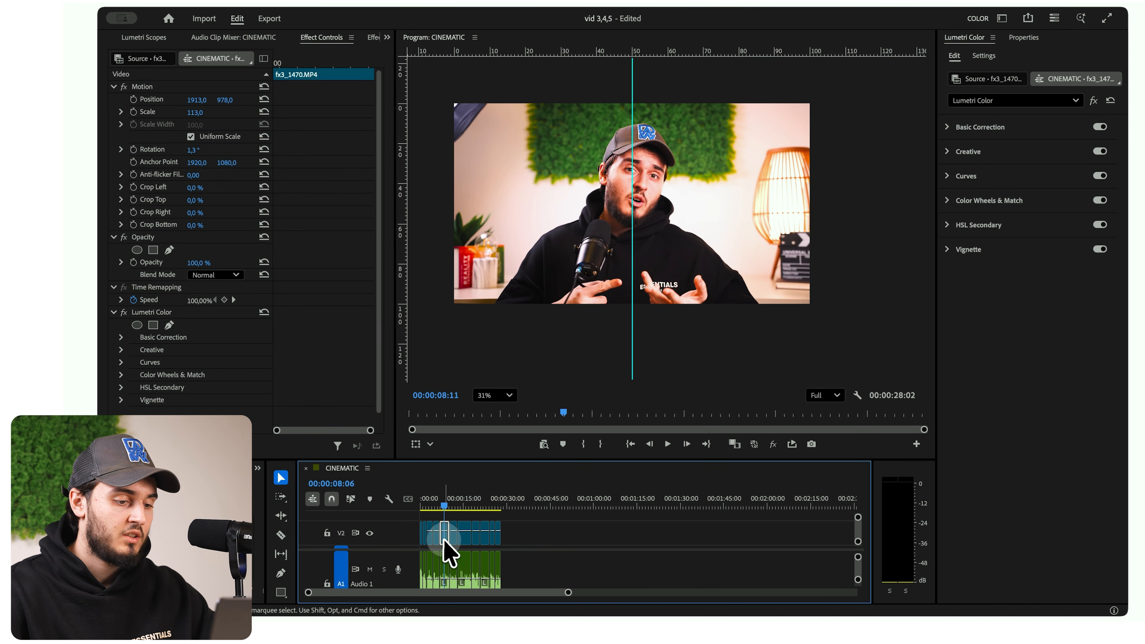
scroll(156, 307, down, 3)
click(153, 301)
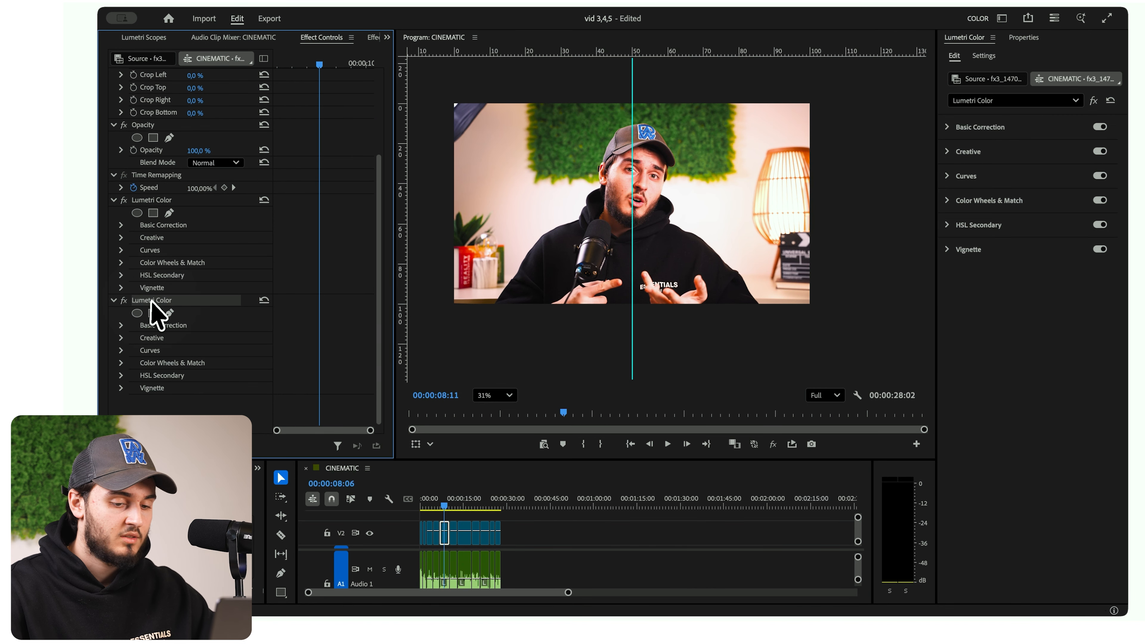
key(Delete)
click(546, 532)
drag(498, 506, 394, 521)
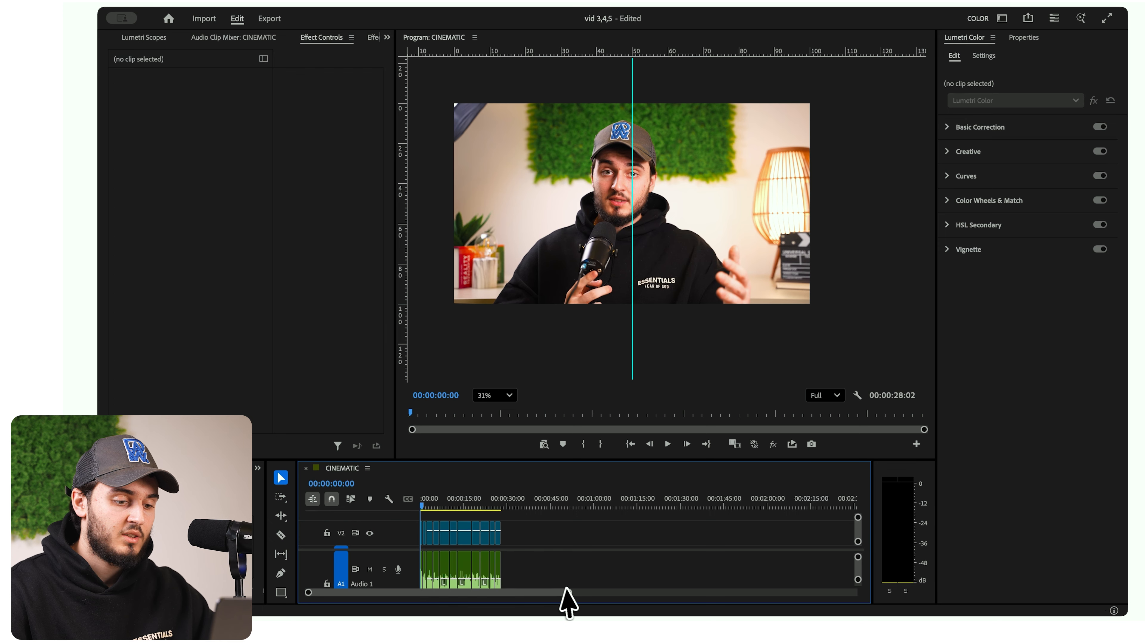
- Play the opening seconds of the sequence while monitoring its levels in the Audio Clip Mixer
drag(568, 592, 505, 593)
drag(613, 602, 325, 577)
click(575, 572)
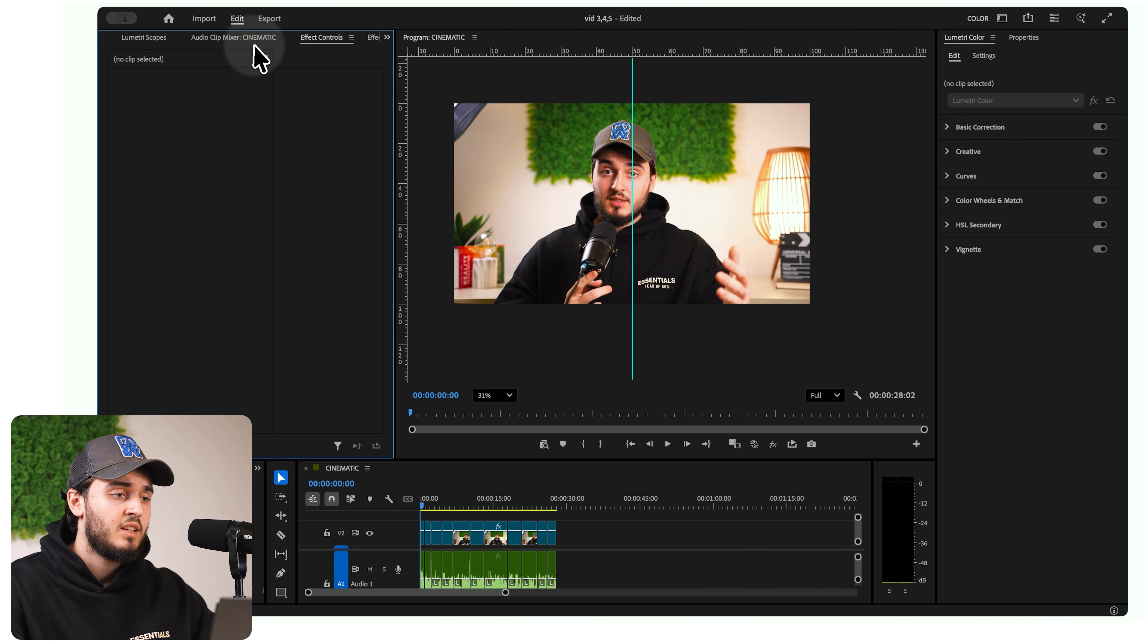
click(233, 40)
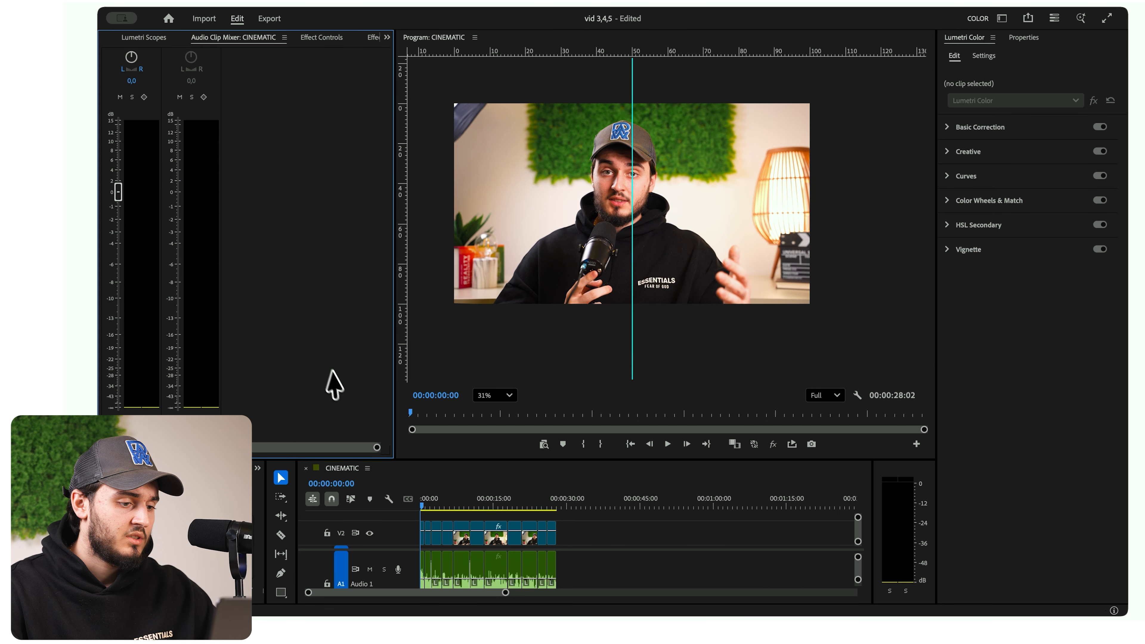
key(space)
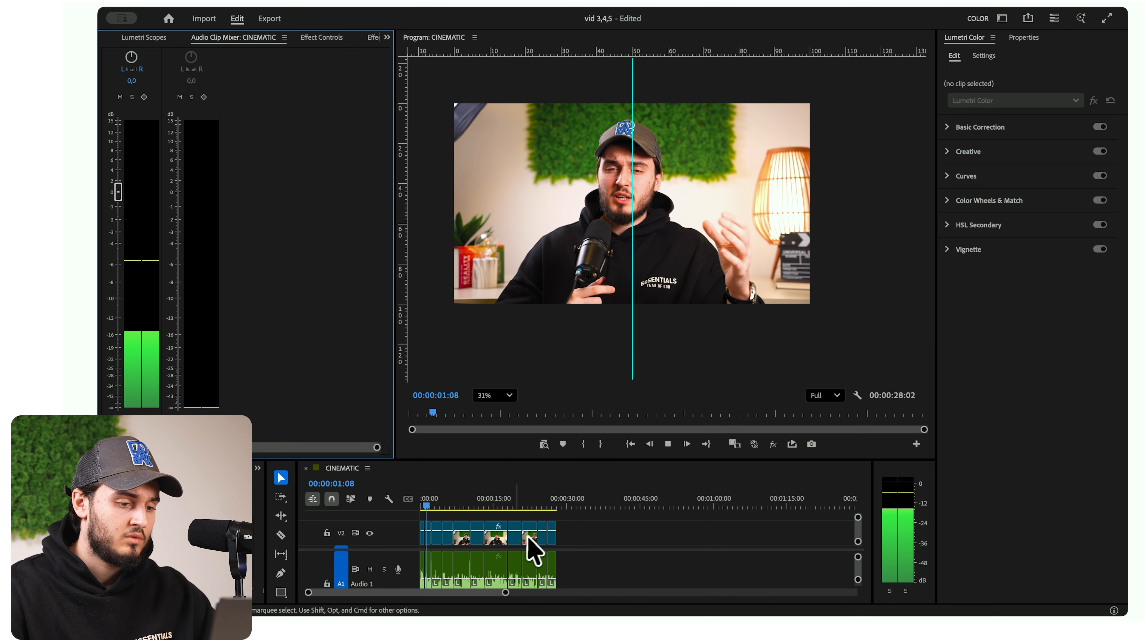
drag(506, 593, 454, 596)
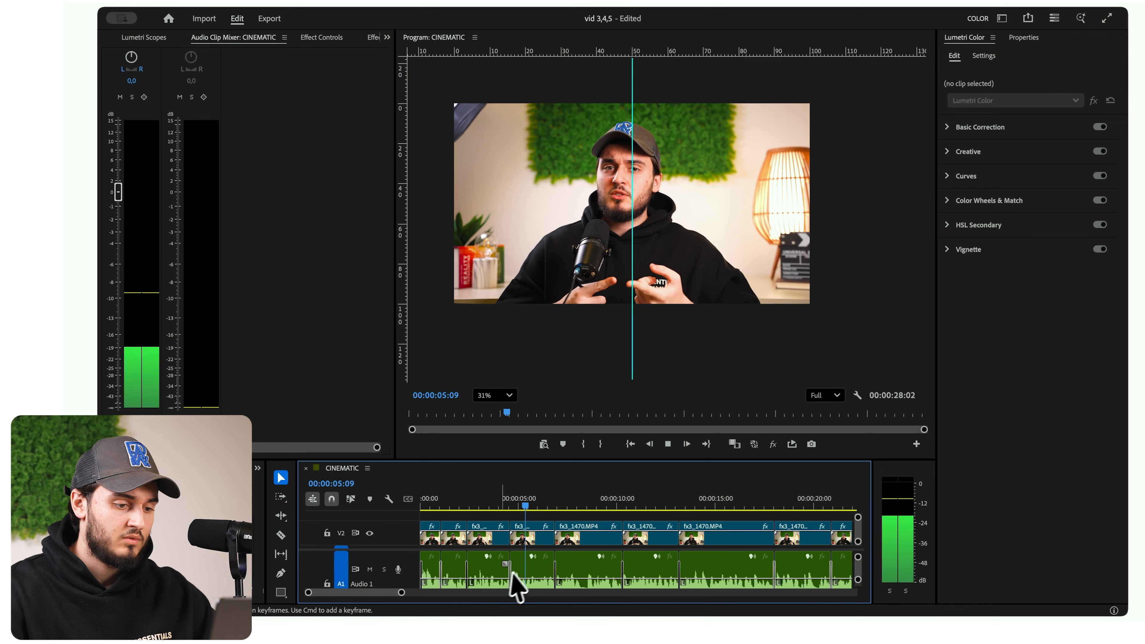
key(space)
click(516, 586)
- Switch to the Editing workspace and open the Audio Track Mixer for the CINEMATIC sequence
click(480, 2)
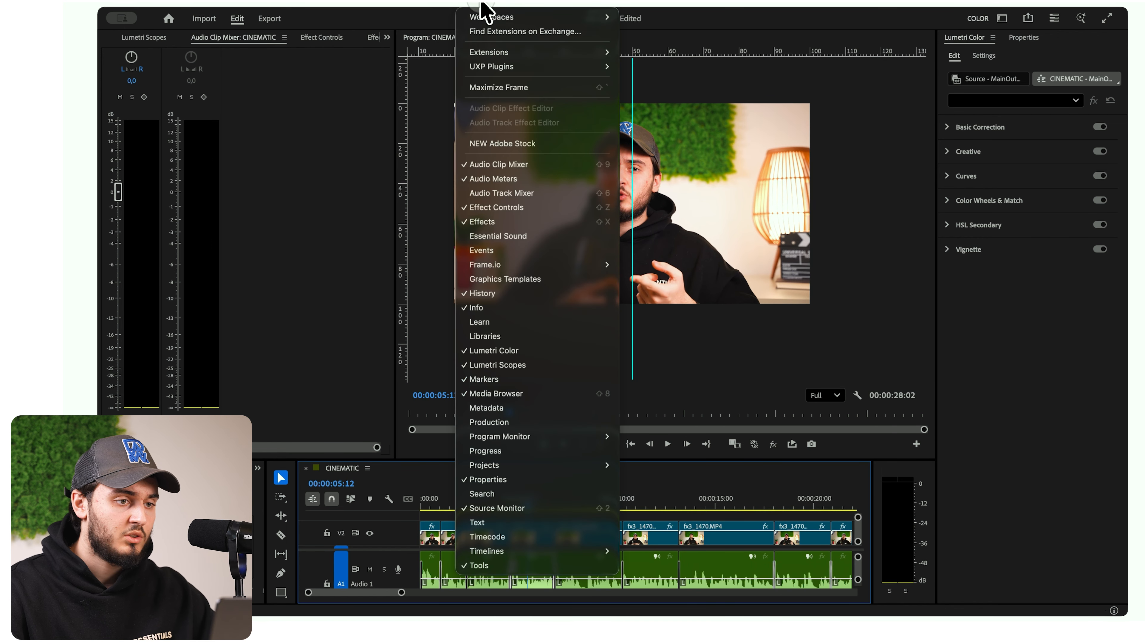
mouse_move(487, 17)
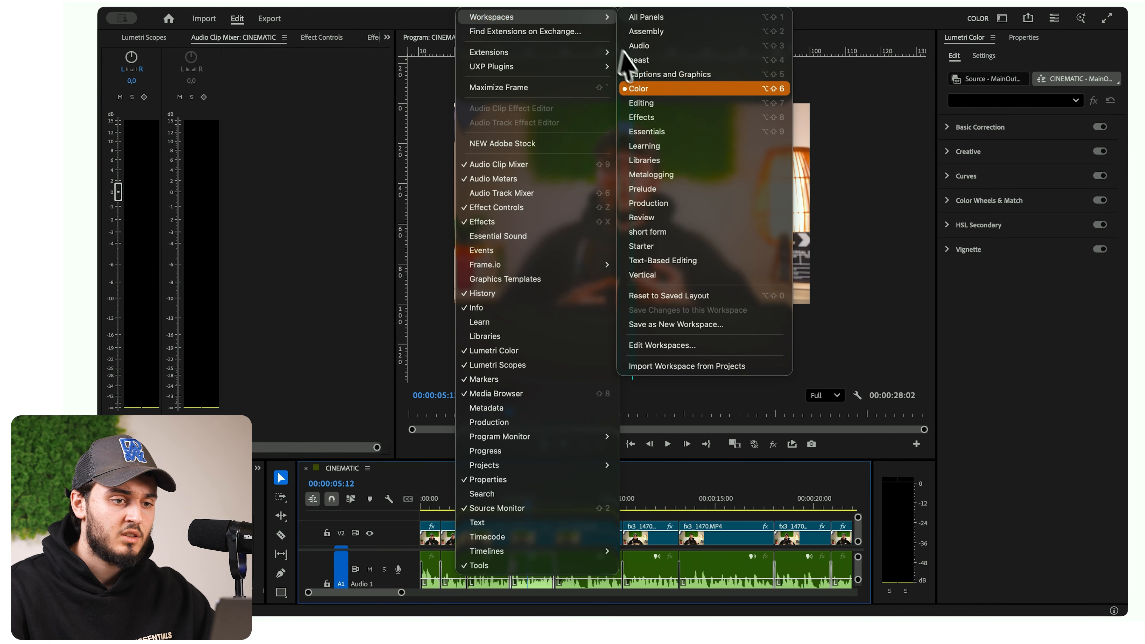
click(649, 103)
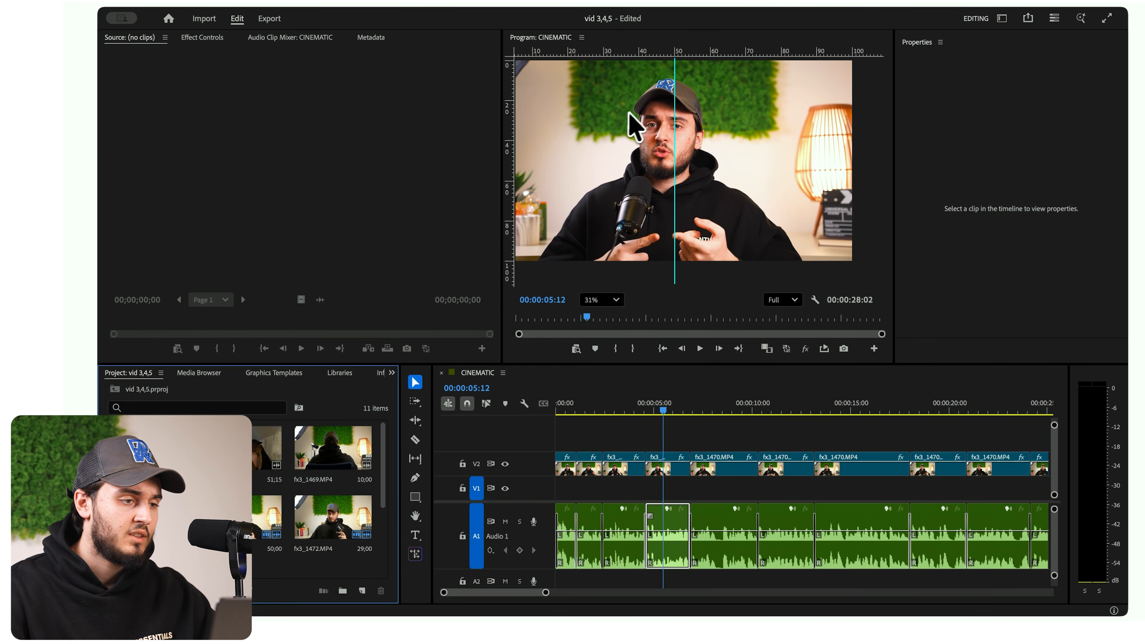
click(503, 3)
click(524, 200)
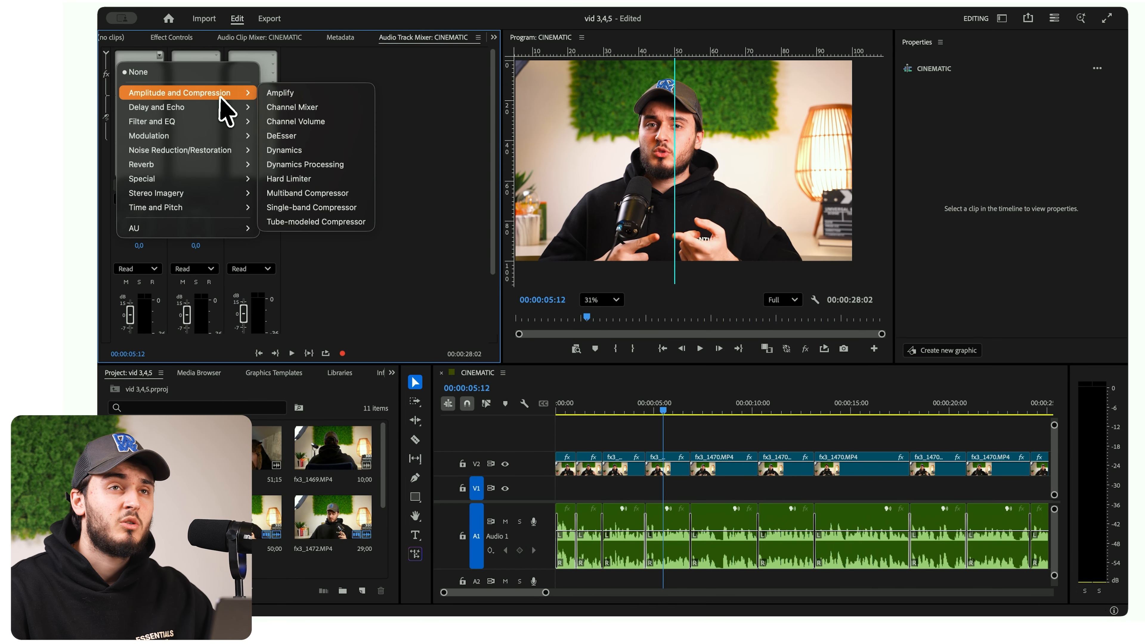
- Add a Multiband Compressor to the Audio 1 track with the Broadcast preset and a limiter threshold of -4 dB
click(311, 193)
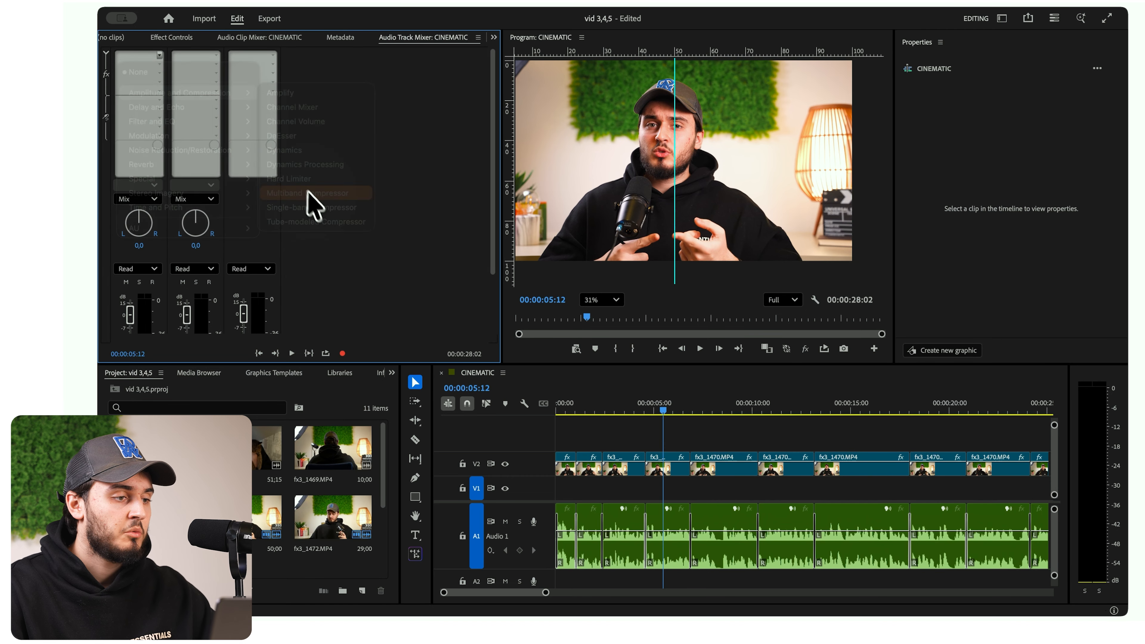
double_click(140, 67)
click(505, 158)
click(498, 184)
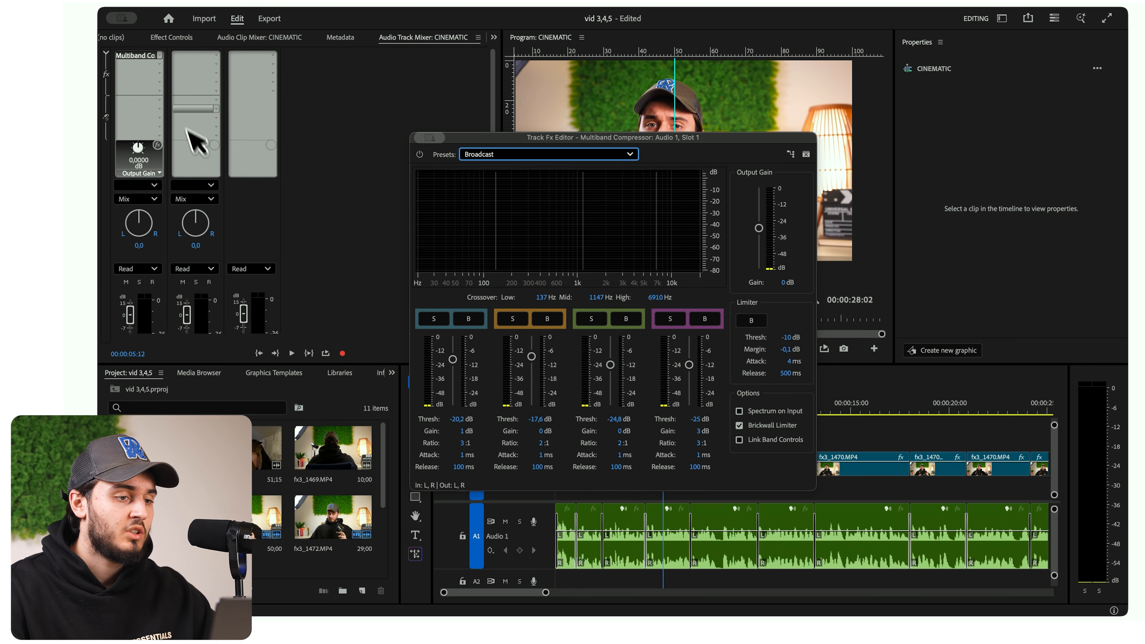
click(492, 155)
click(495, 185)
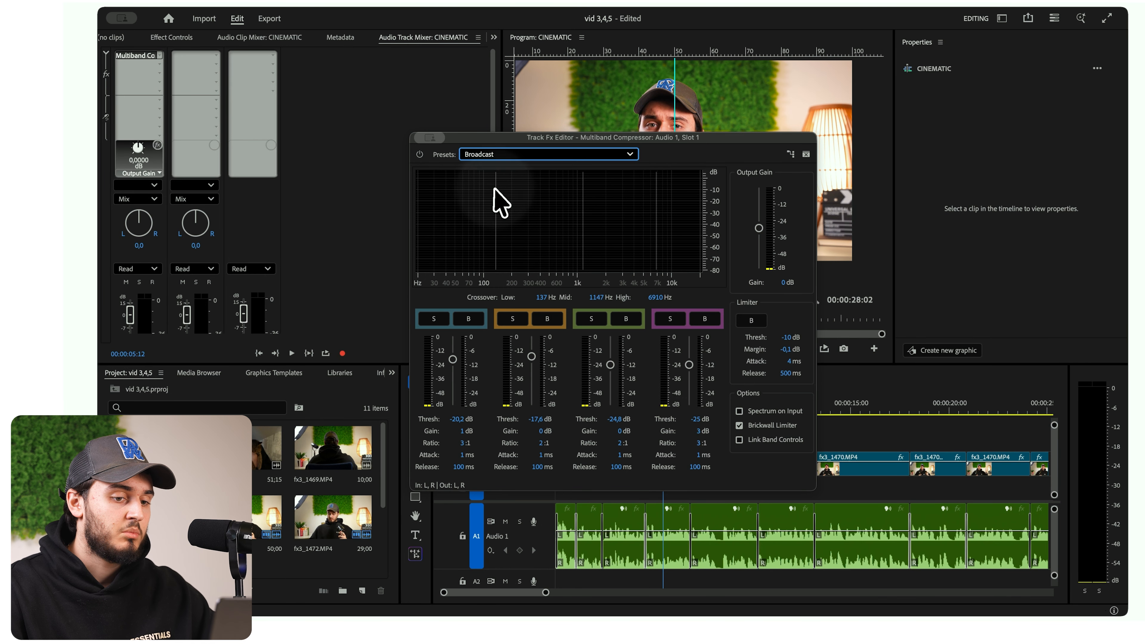
click(779, 337)
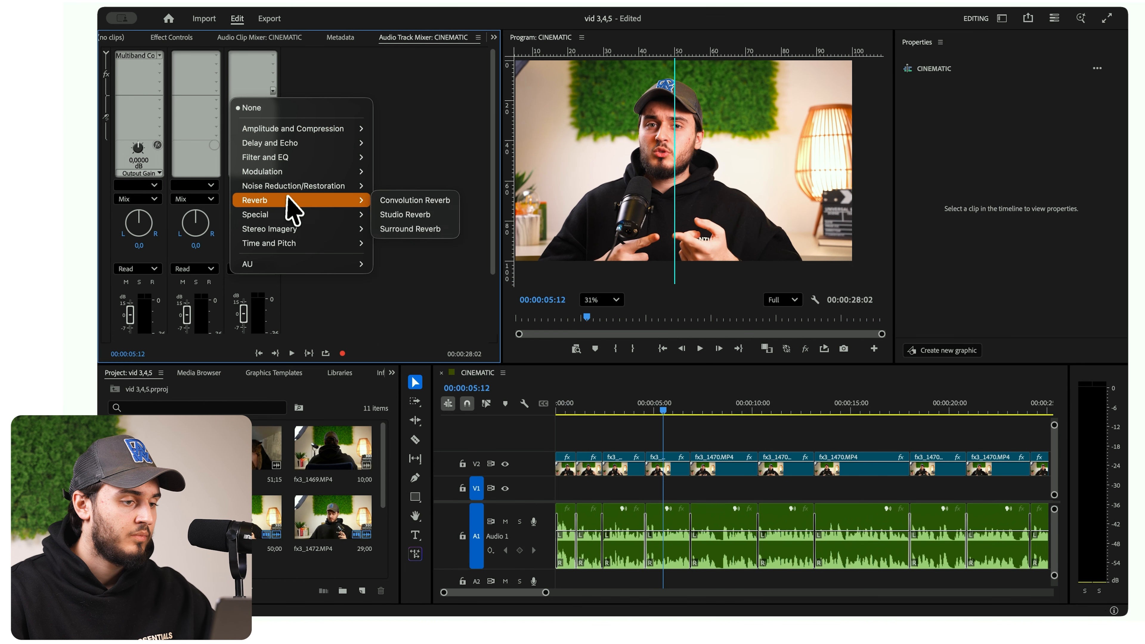
- Add the Mastering effect to the Mix track with the Make Room For Vocals preset and a peaking gain of -2 dB
mouse_move(290, 216)
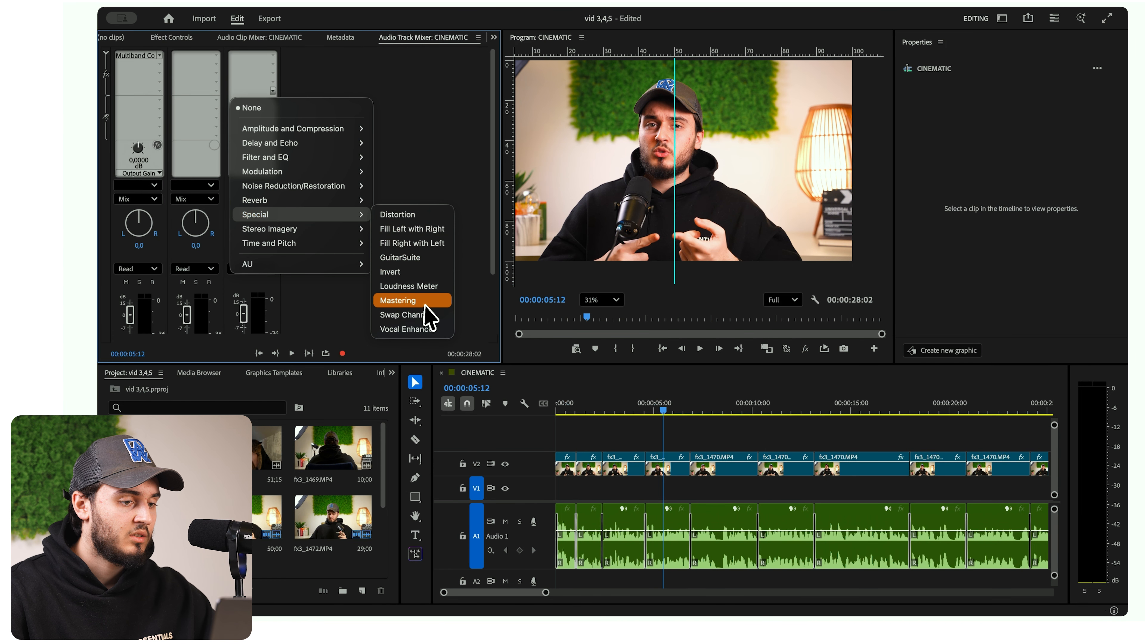
click(408, 300)
double_click(241, 92)
click(476, 192)
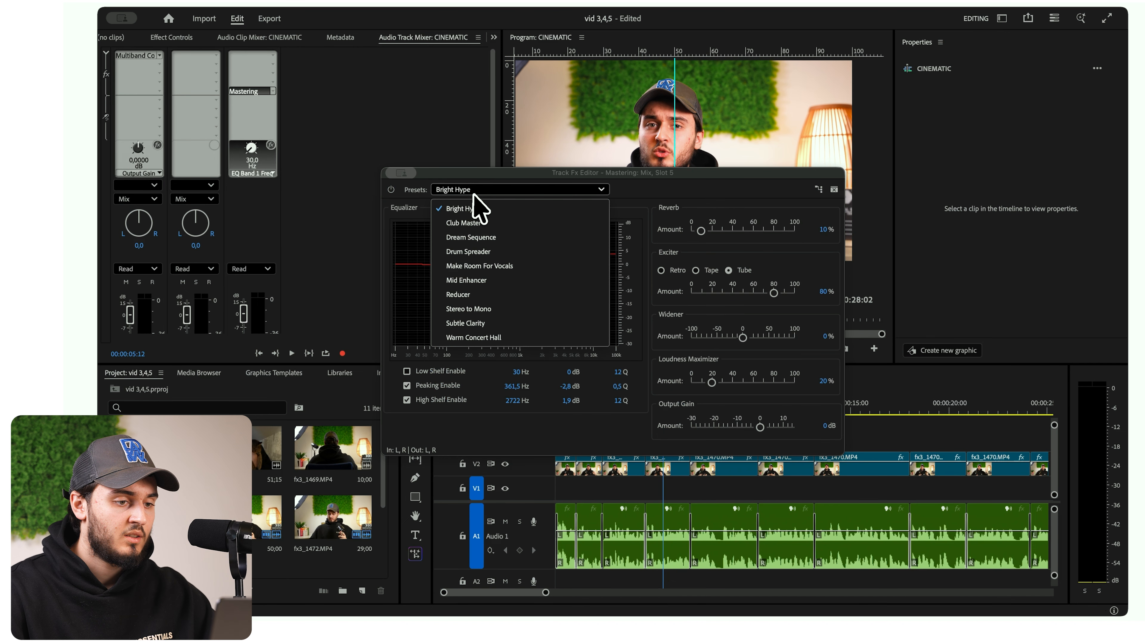
click(478, 266)
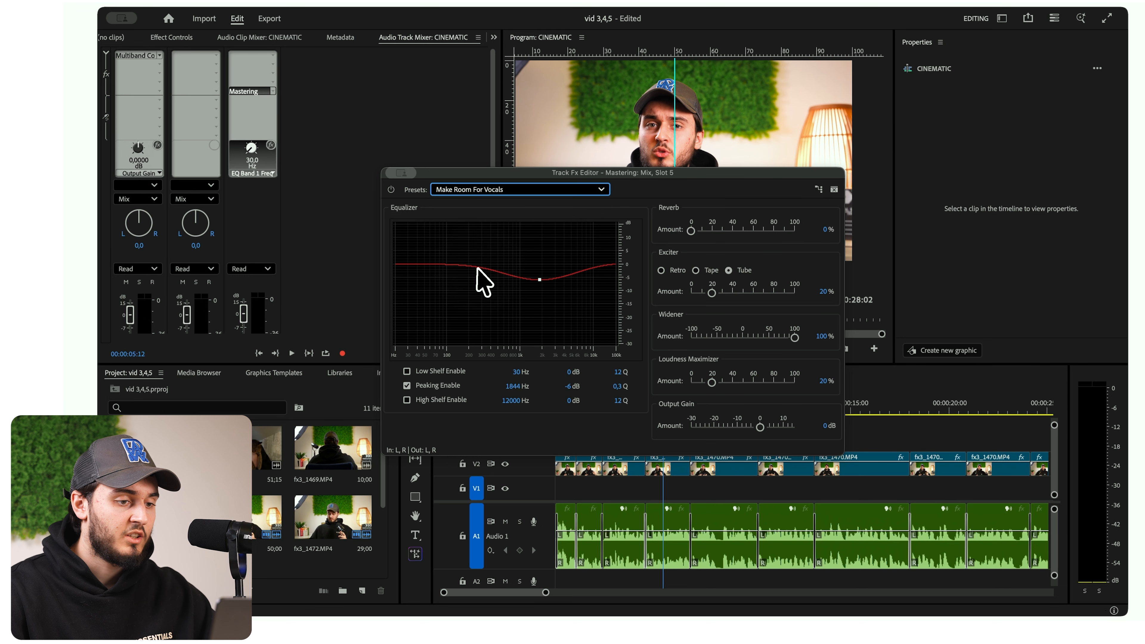
click(564, 385)
key(Return)
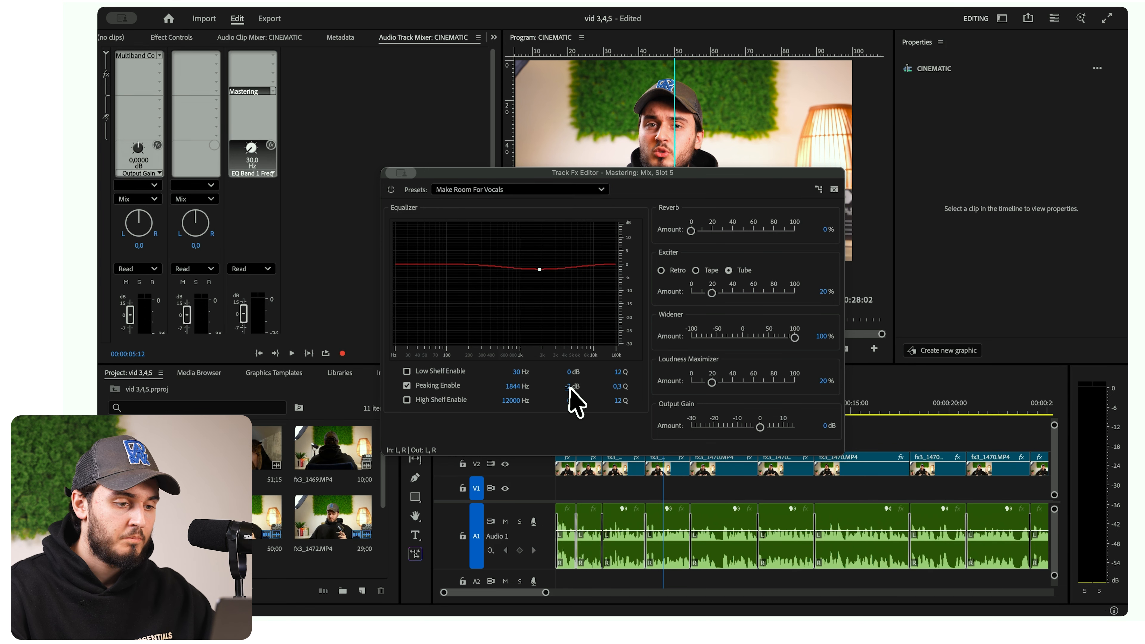
click(824, 229)
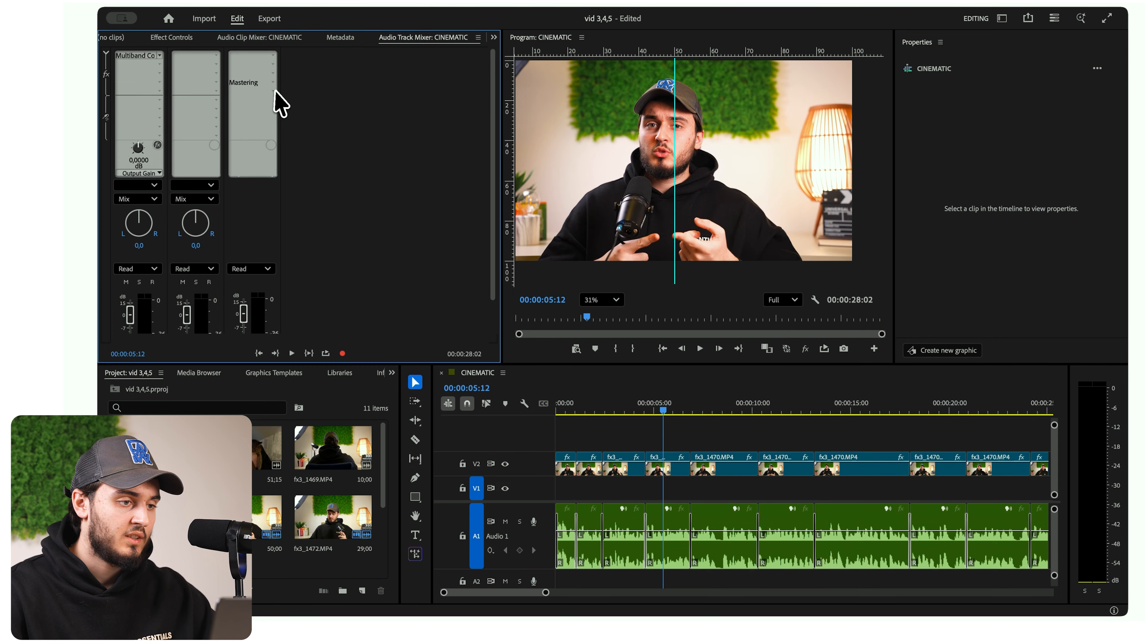
- Add a Hard Limiter below Mastering on the Mix track, using the Limit to -3dB preset, and close its editor
click(274, 91)
mouse_move(305, 128)
click(402, 214)
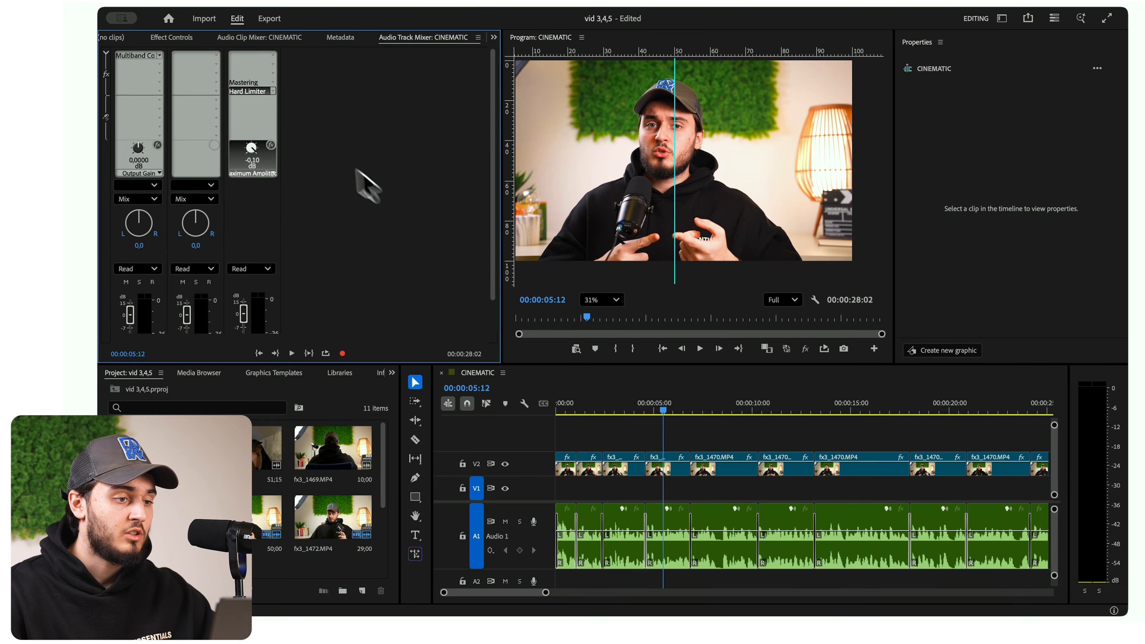
double_click(262, 92)
click(586, 244)
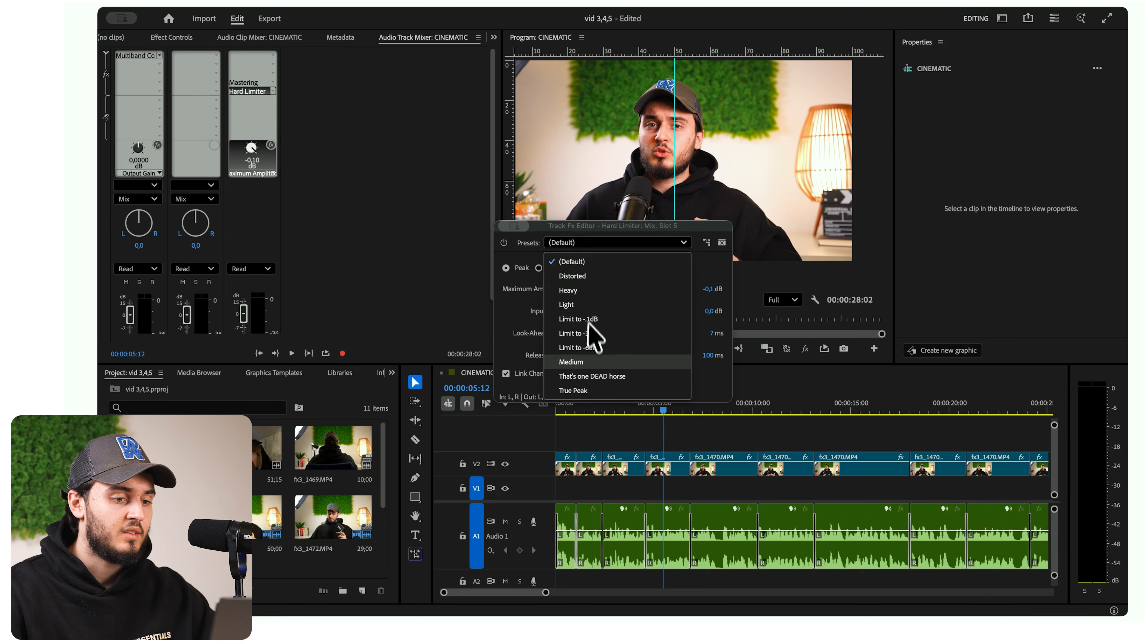
click(598, 336)
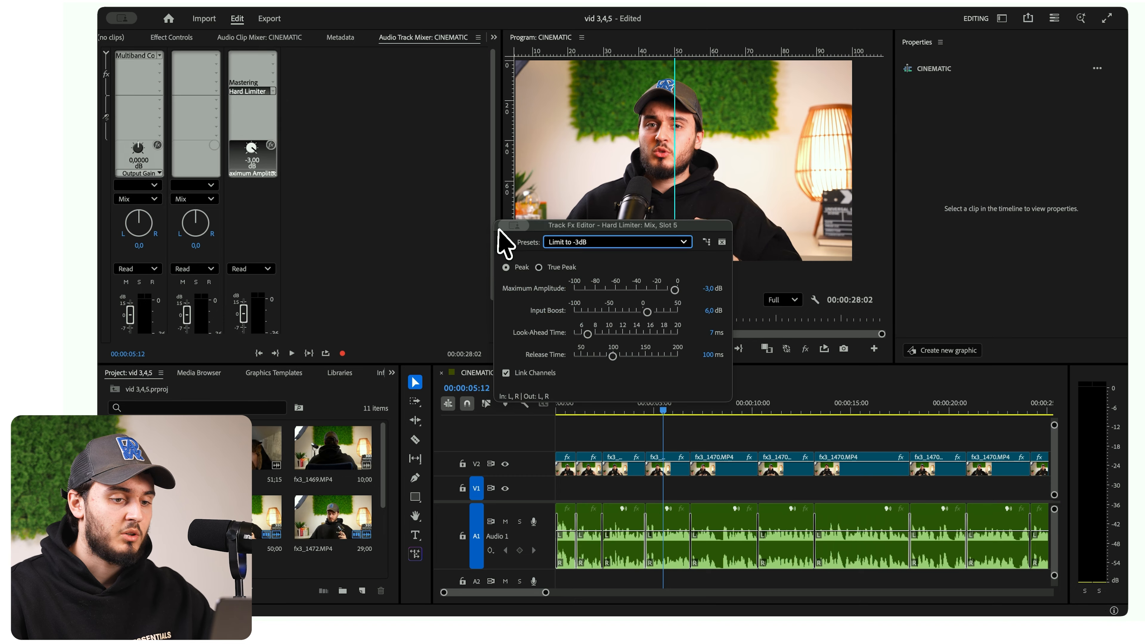
click(575, 243)
click(582, 332)
click(504, 228)
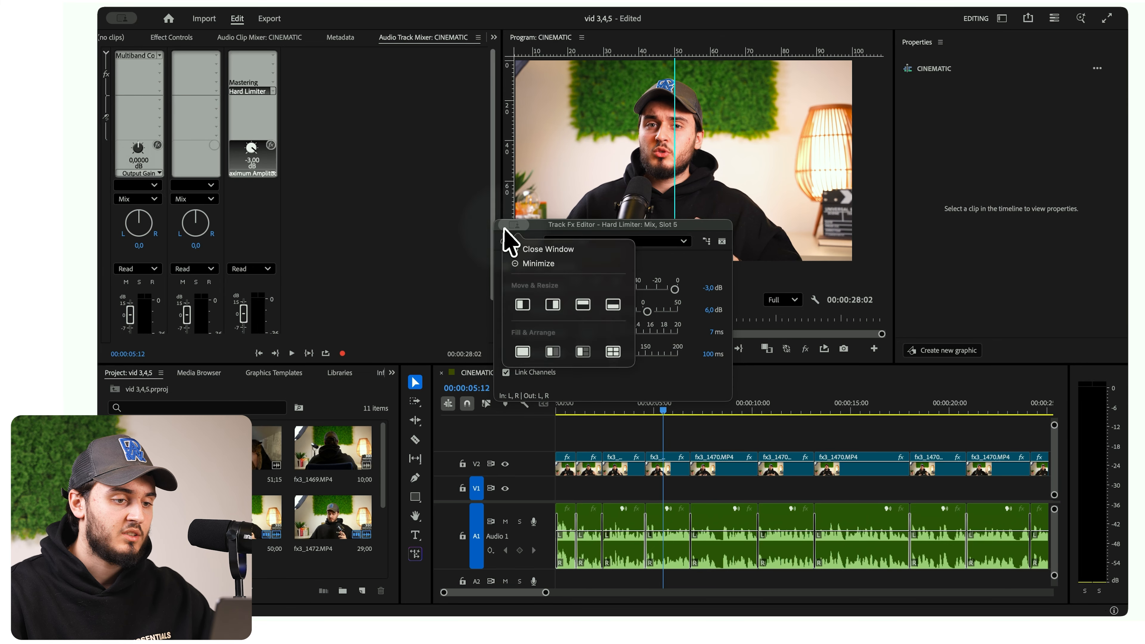
click(523, 252)
- Play back the sequence to check the processed audio, setting the program preview zoom to Fit
drag(593, 403, 523, 400)
key(space)
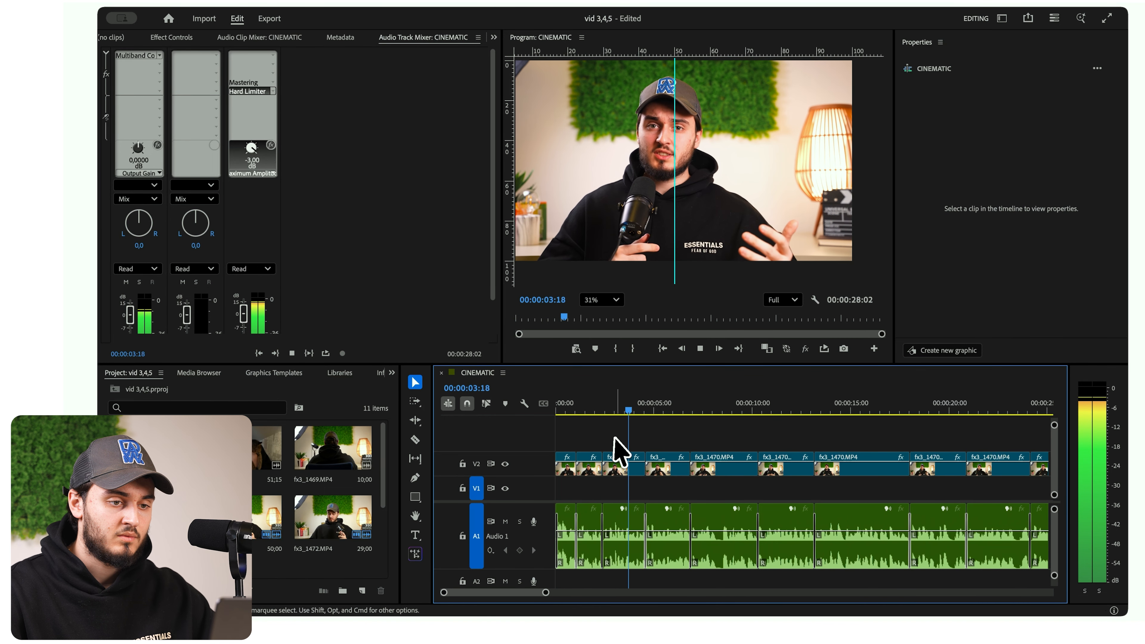
scroll(604, 194, down, 3)
scroll(604, 194, up, 2)
click(601, 301)
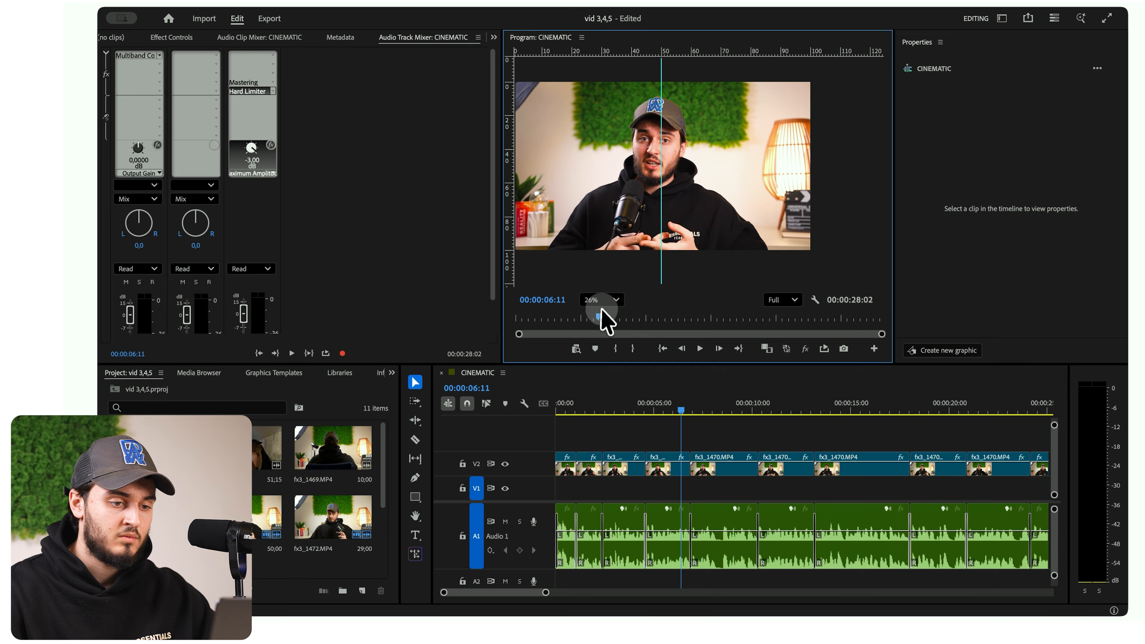
click(607, 315)
key(space)
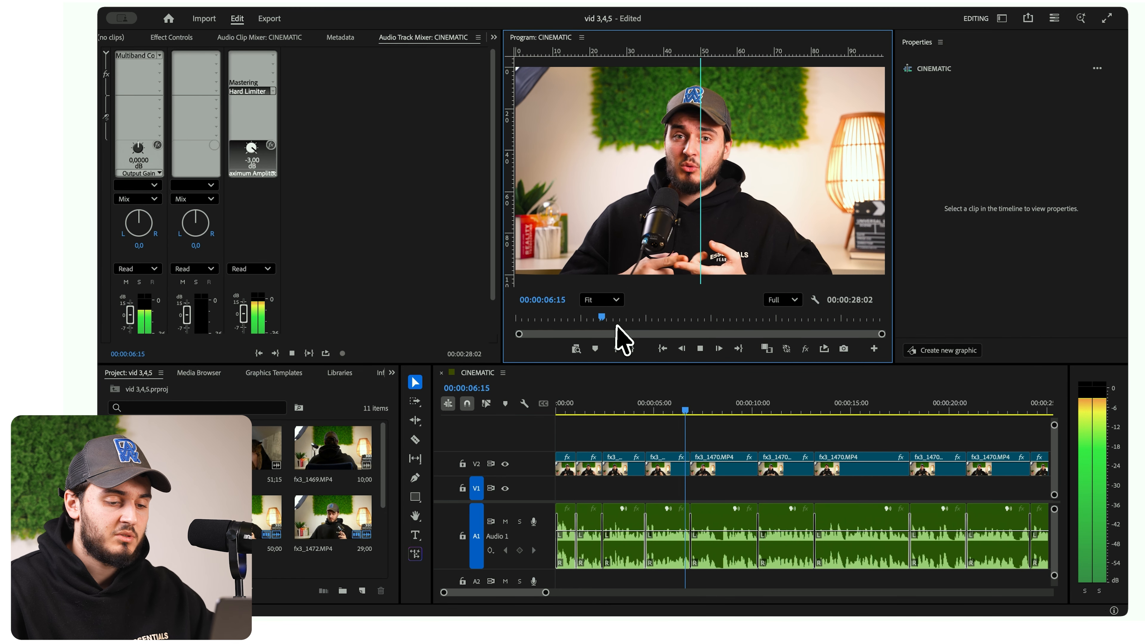
scroll(744, 519, right, 3)
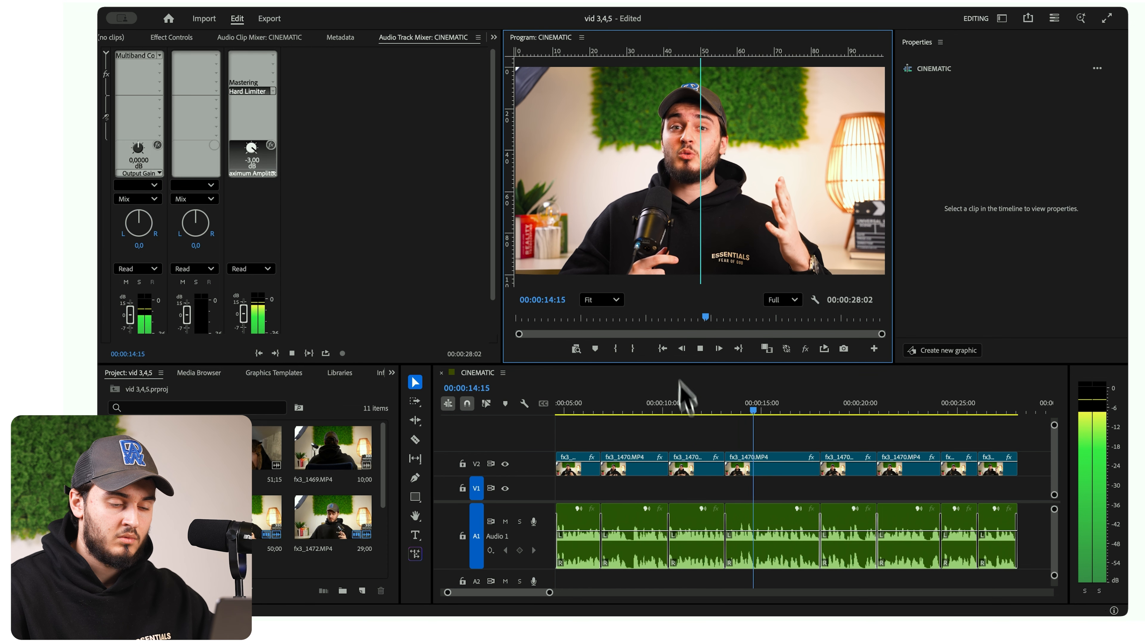
key(space)
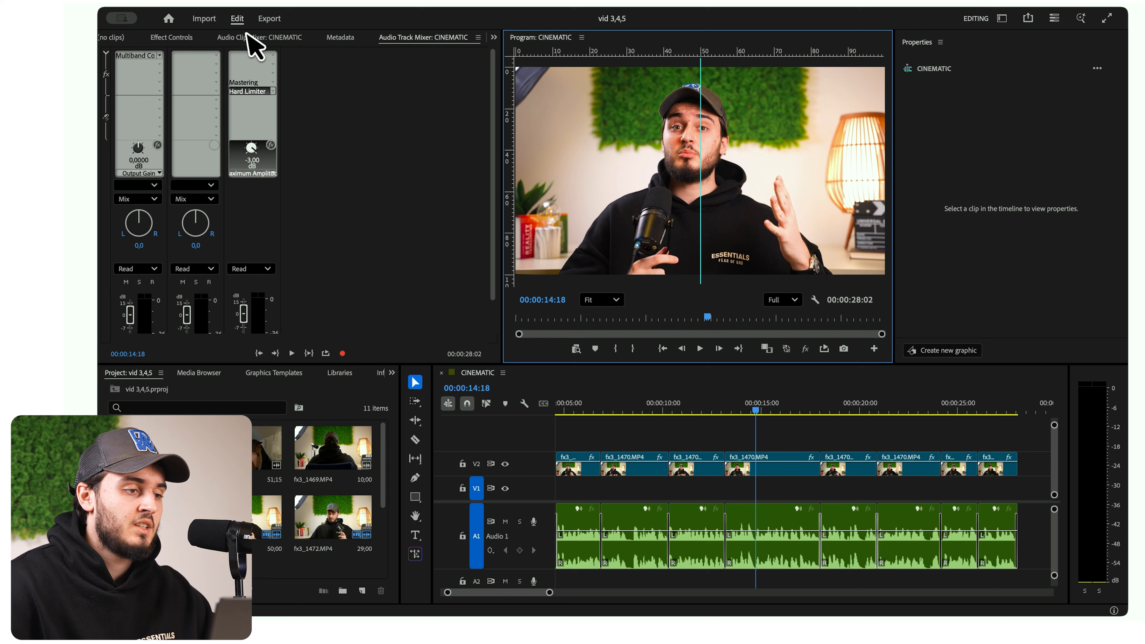
- Open the EffectsFlow extension
click(482, 3)
mouse_move(506, 54)
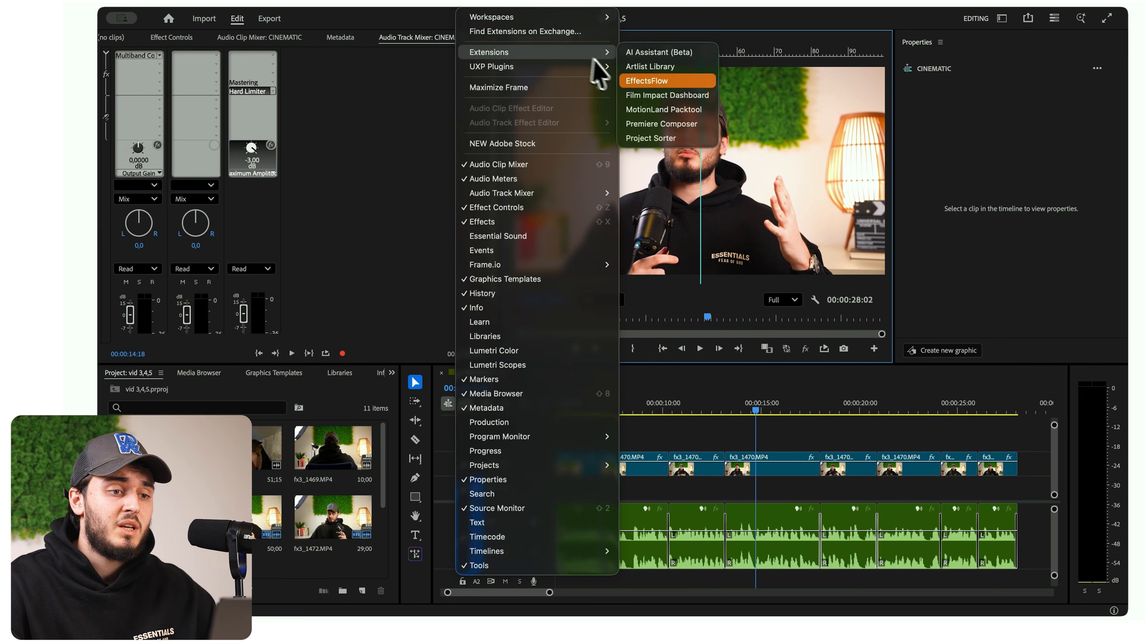
click(644, 84)
drag(193, 55, 301, 210)
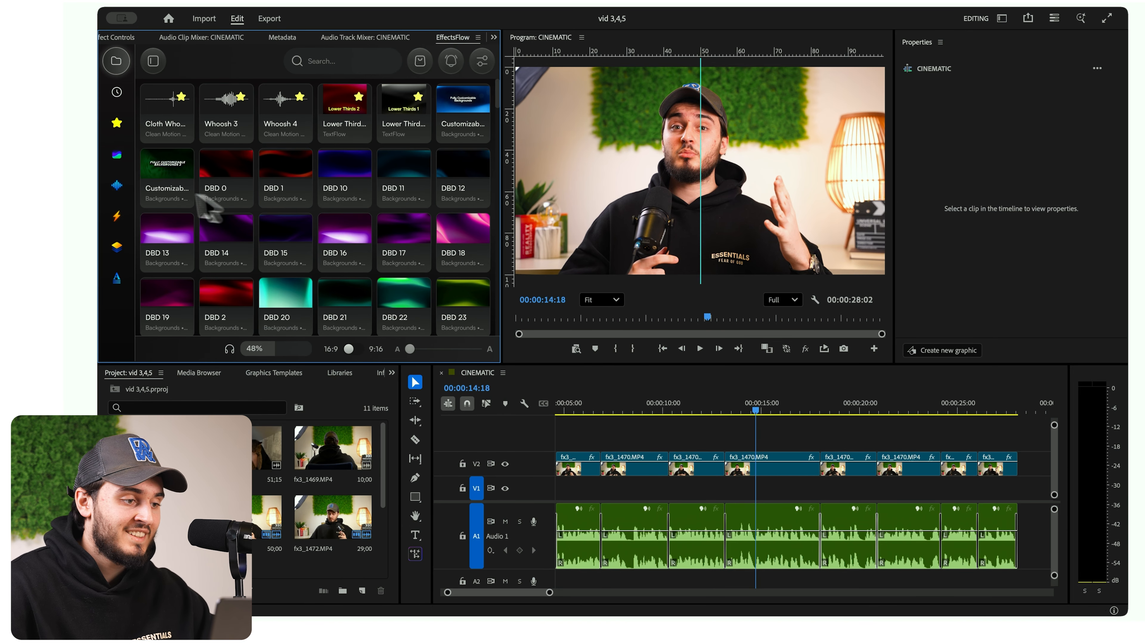
- Browse the overlay, text and background categories in the EffectsFlow library
click(117, 185)
click(117, 216)
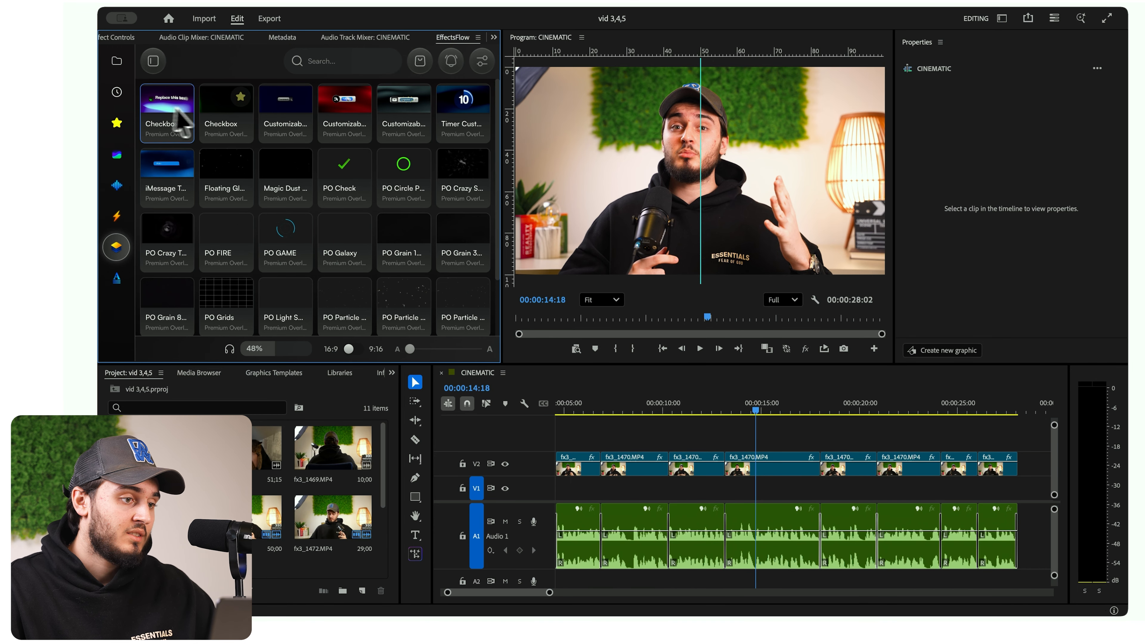
click(116, 279)
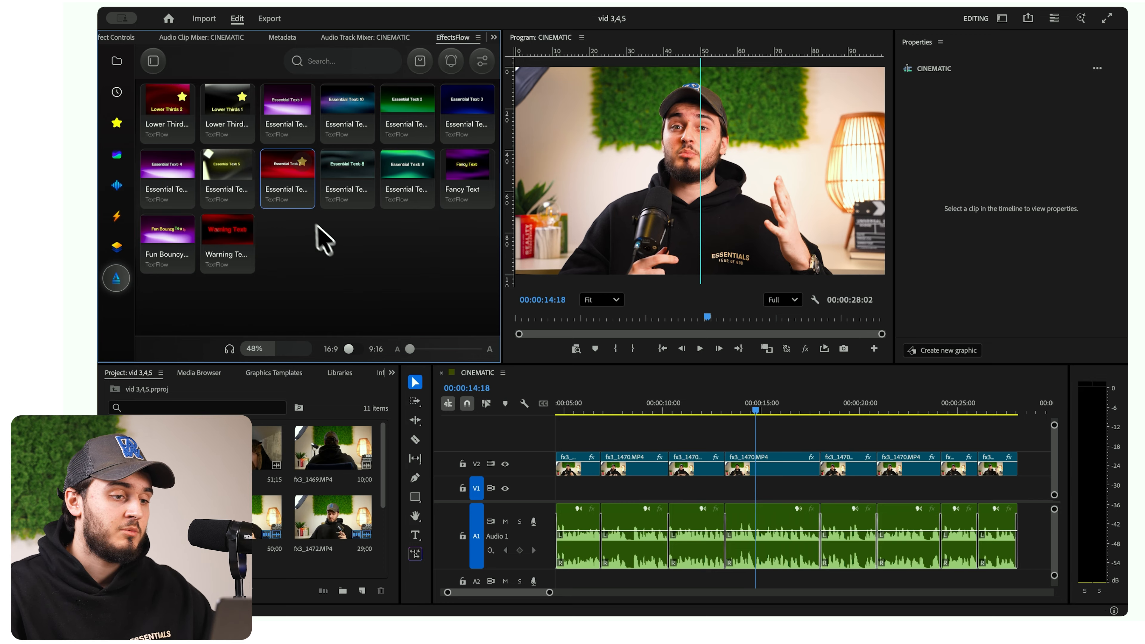
click(113, 62)
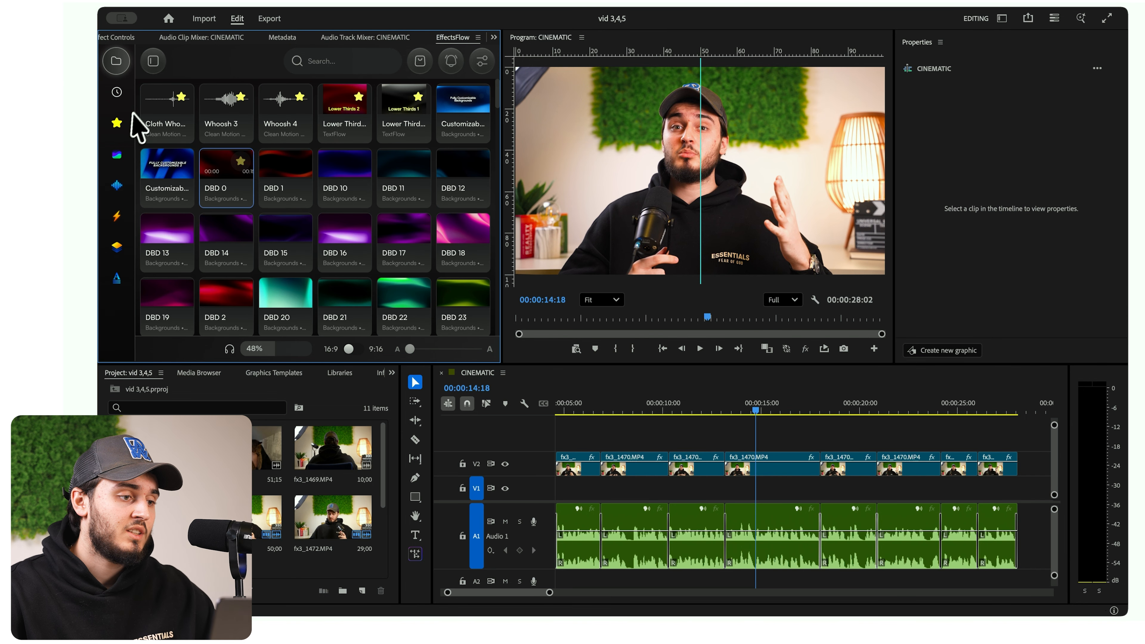
click(118, 131)
click(117, 154)
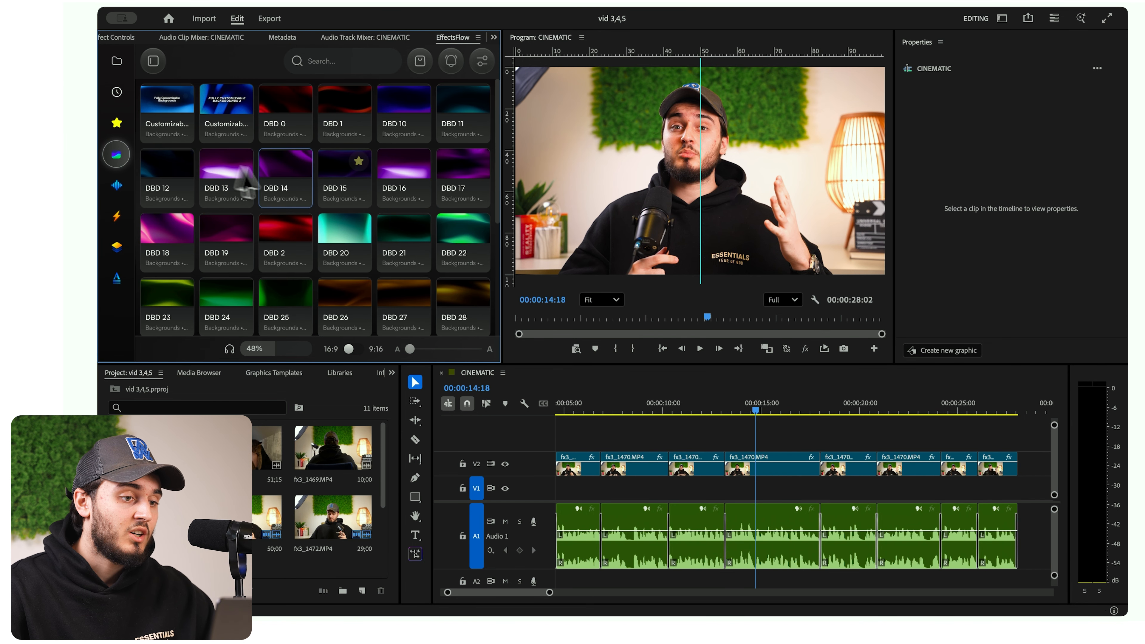
scroll(347, 223, down, 2)
scroll(406, 273, up, 2)
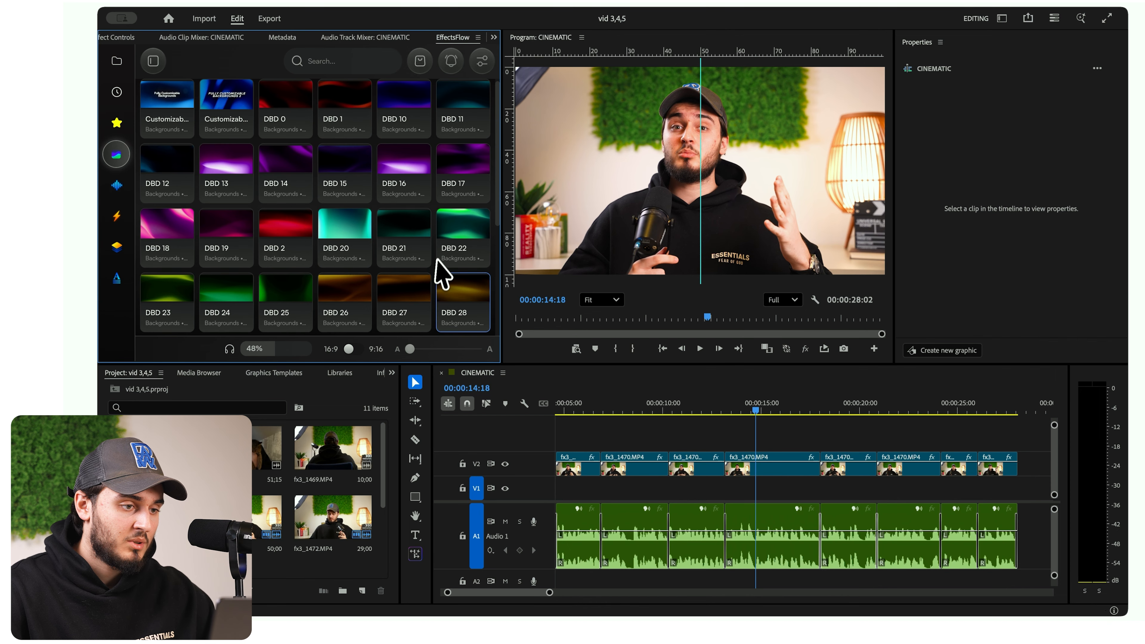
- Insert the DBD 10 background on track V3 at 00:00:14:18, cut it at the end of the V2 clip below, and delete the remainder
click(391, 92)
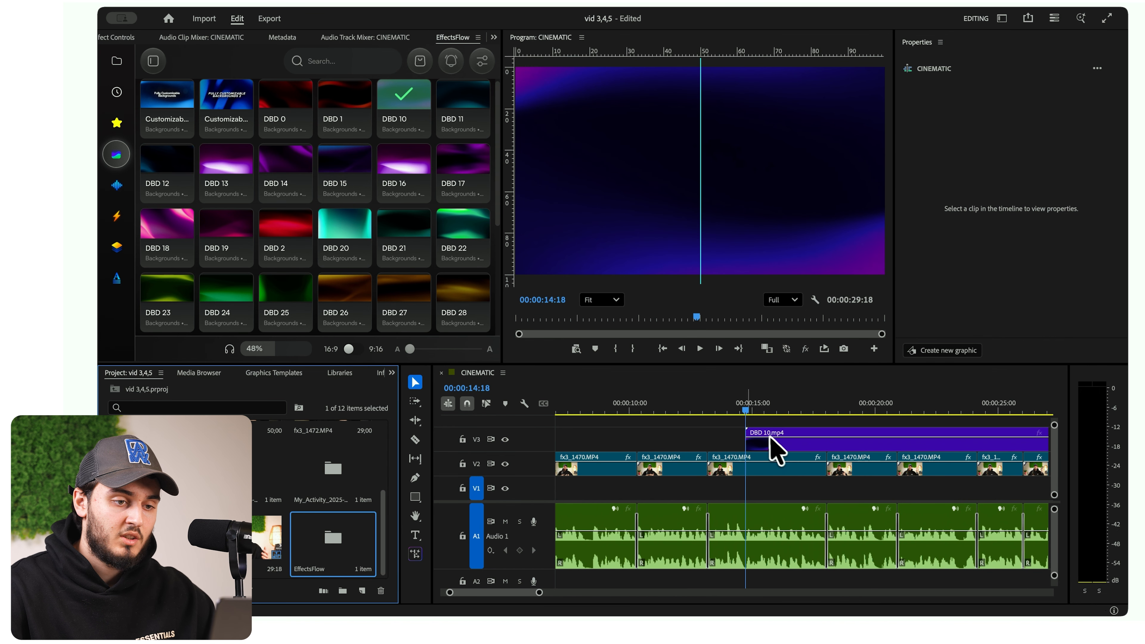
click(783, 443)
key(minus)
key(c)
click(768, 443)
key(v)
click(830, 448)
key(Delete)
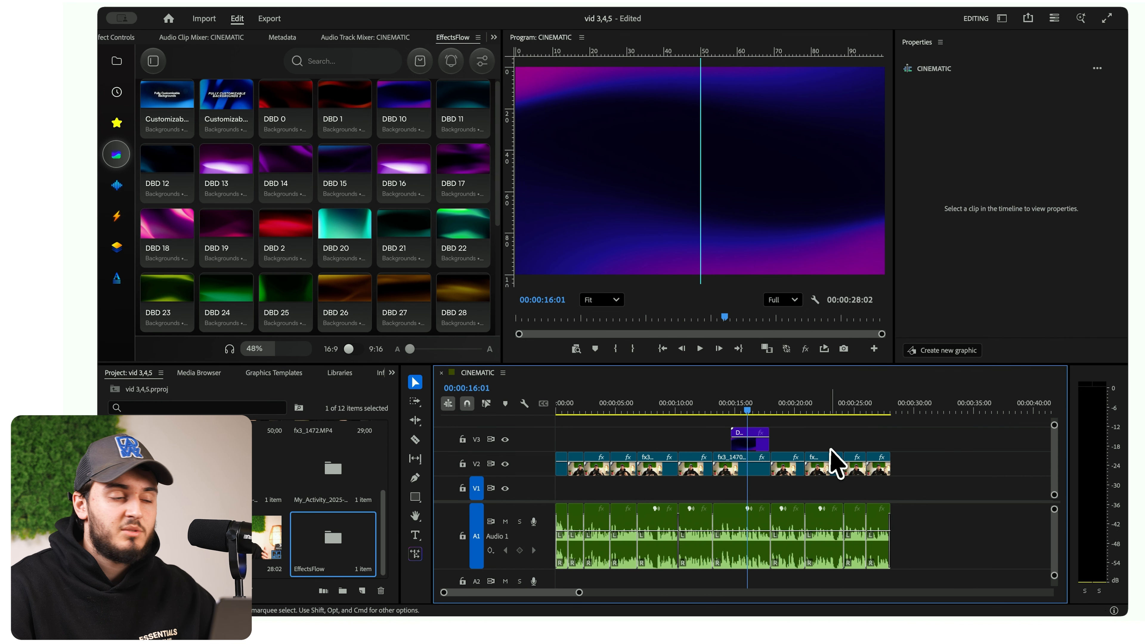
- Try the DBD Pixel 3 background at 00:00:08:05 above the V3 clip and delete it again
scroll(378, 288, down, 5)
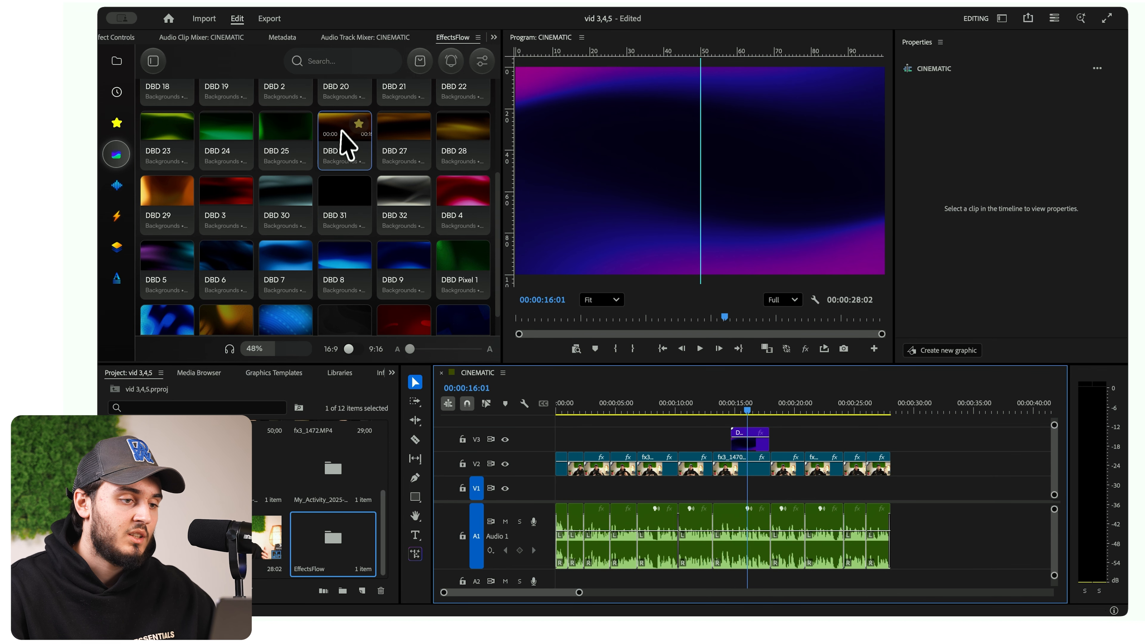
click(654, 406)
click(214, 322)
click(686, 431)
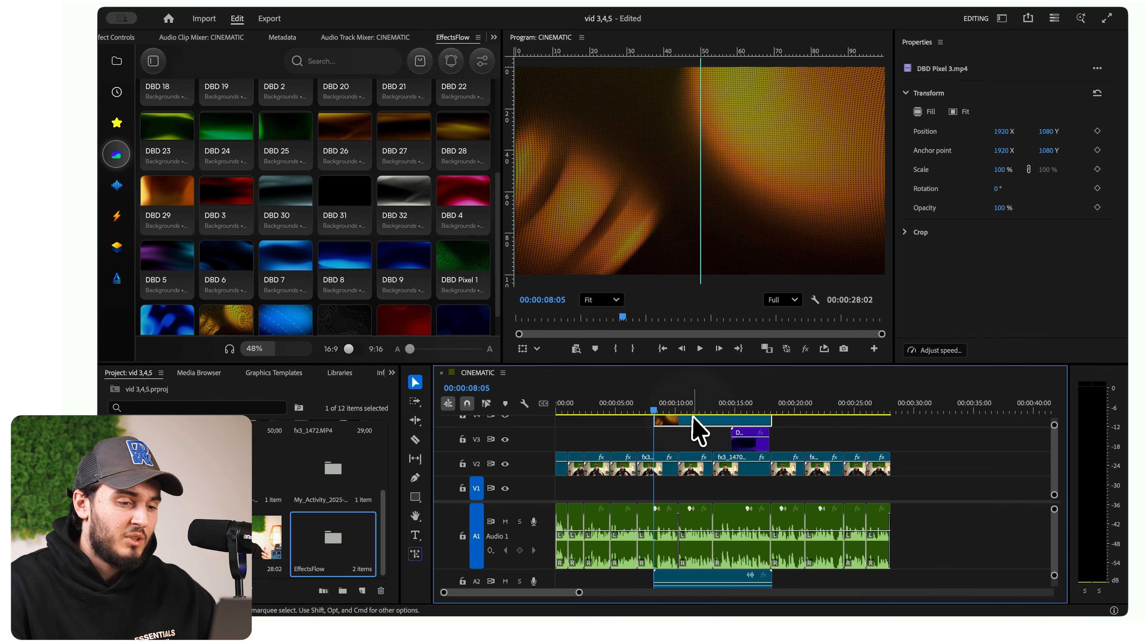
key(Delete)
- Insert the Customizable Backgrounds (DBD V1) graphic on V4 at 00:00:08:05 and select it to show its properties
click(245, 244)
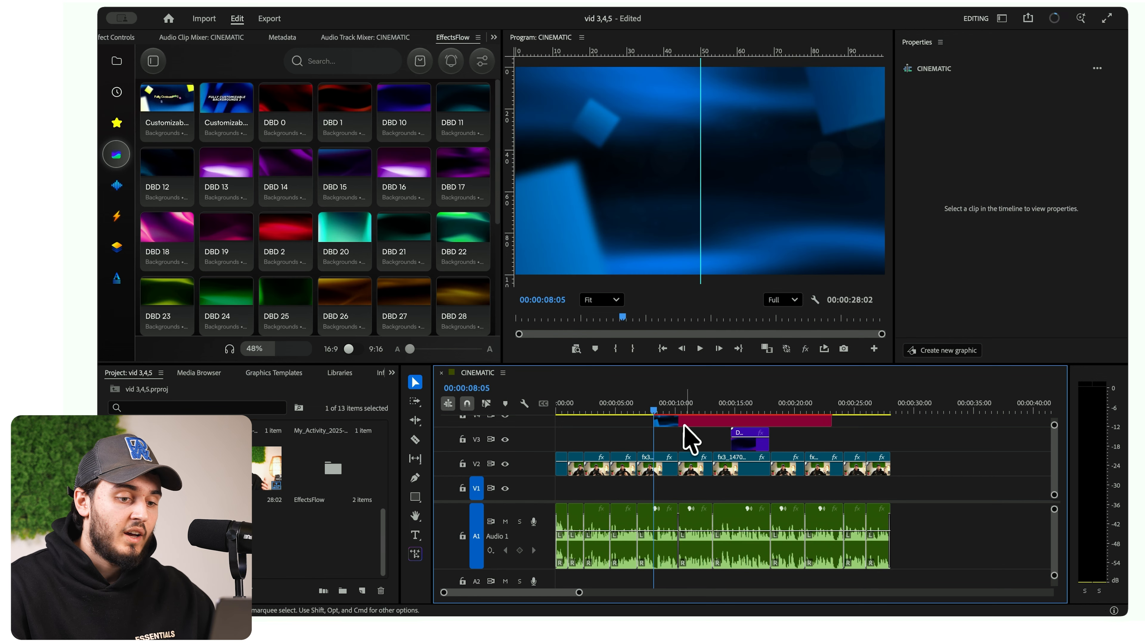
click(684, 423)
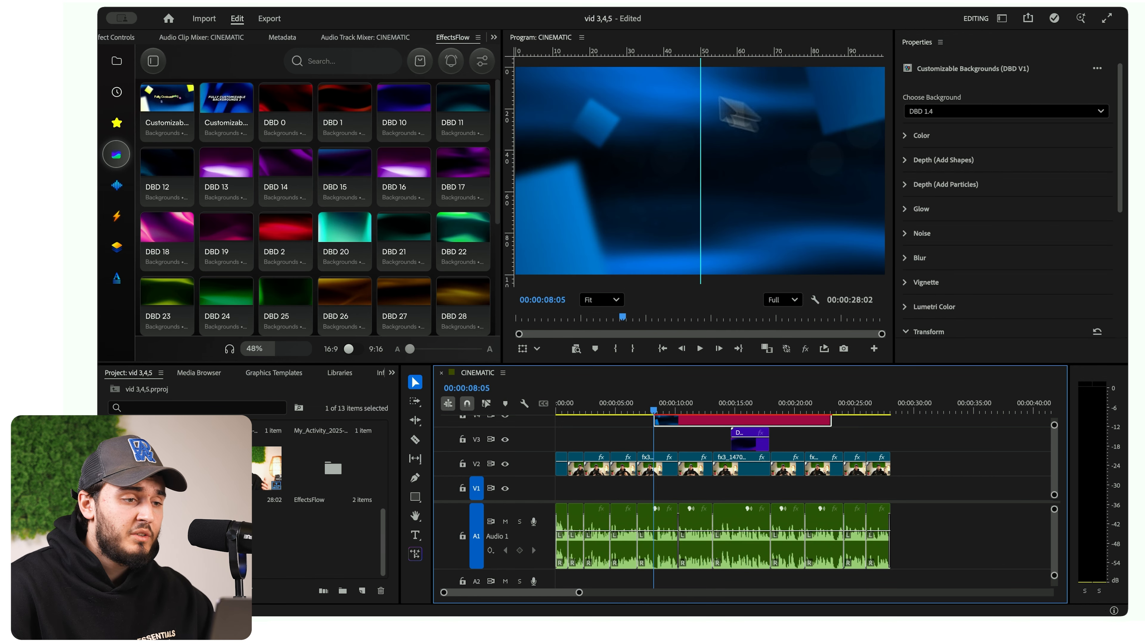
scroll(362, 41, up, 5)
scroll(276, 36, down, 5)
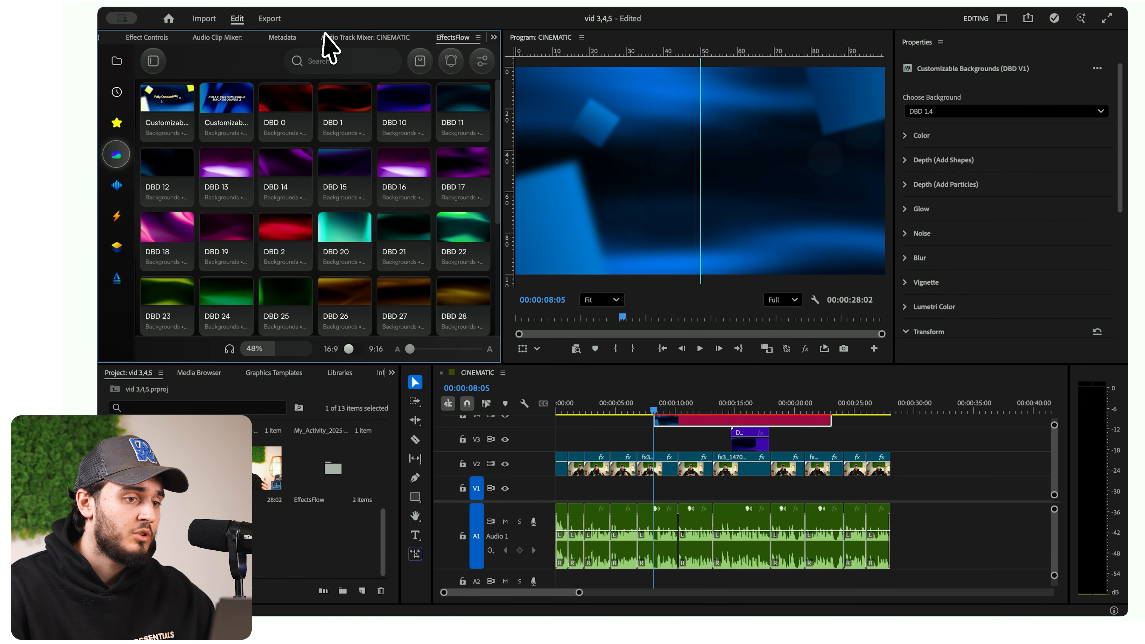
- Try different background designs for the DBD V1 graphic, ending with DBD 1.8
click(938, 111)
click(938, 153)
click(945, 113)
click(950, 187)
click(955, 112)
click(951, 237)
- Set the background's main color to yellow and accent color to orange, and turn off its color editing
click(916, 138)
click(928, 174)
drag(634, 318, 634, 251)
click(735, 409)
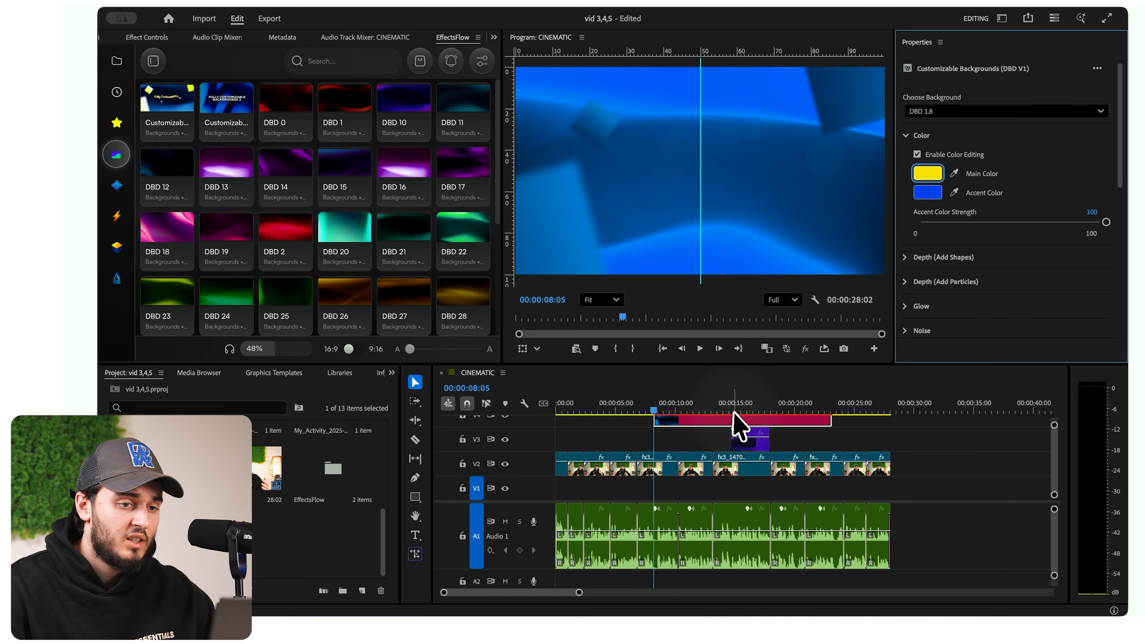
click(917, 154)
- Try the DBD 1.7 design on the customizable background and switch it to DBD 1.12
click(932, 112)
click(935, 219)
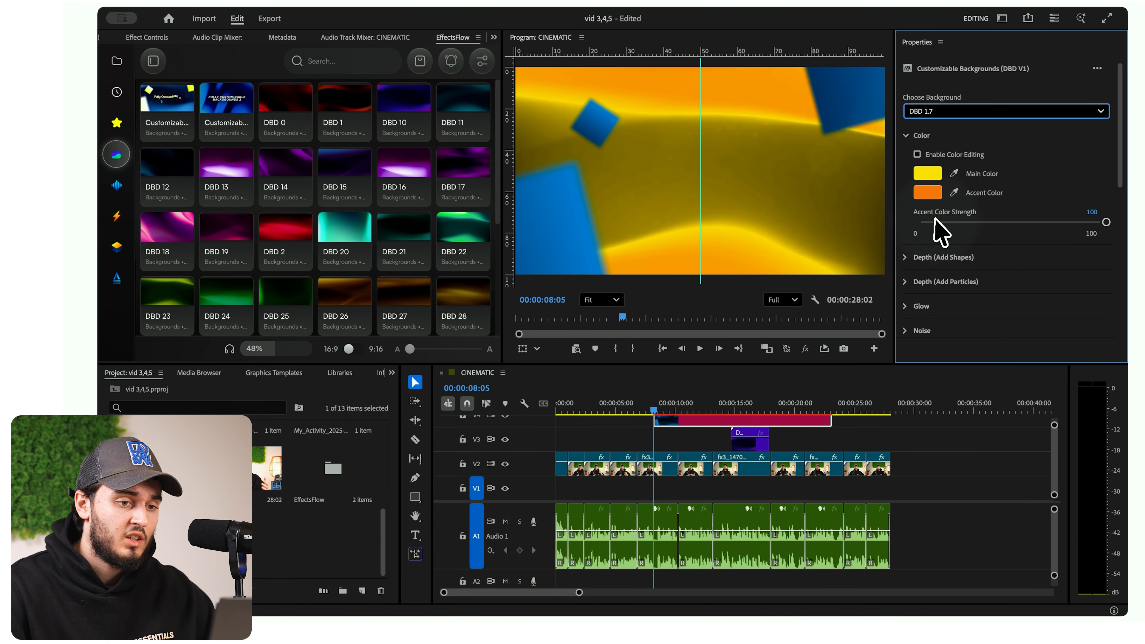
click(942, 112)
click(928, 288)
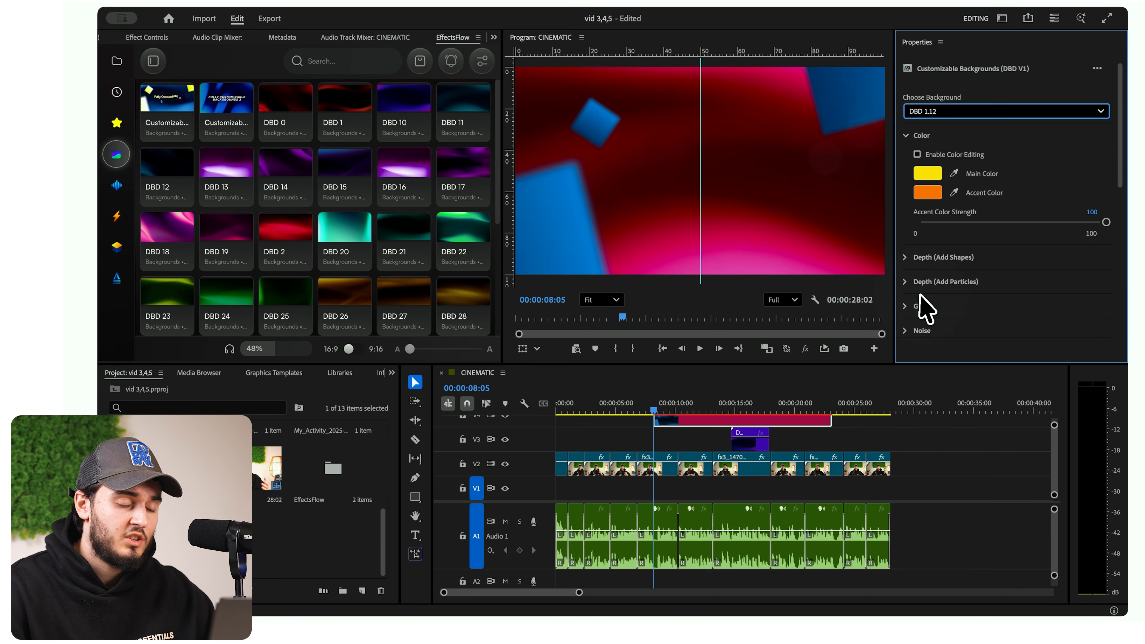
- Choose Circle as the background's depth shape and disable the depth effect, keeping the graphic selected
click(916, 179)
click(943, 253)
click(945, 271)
click(916, 182)
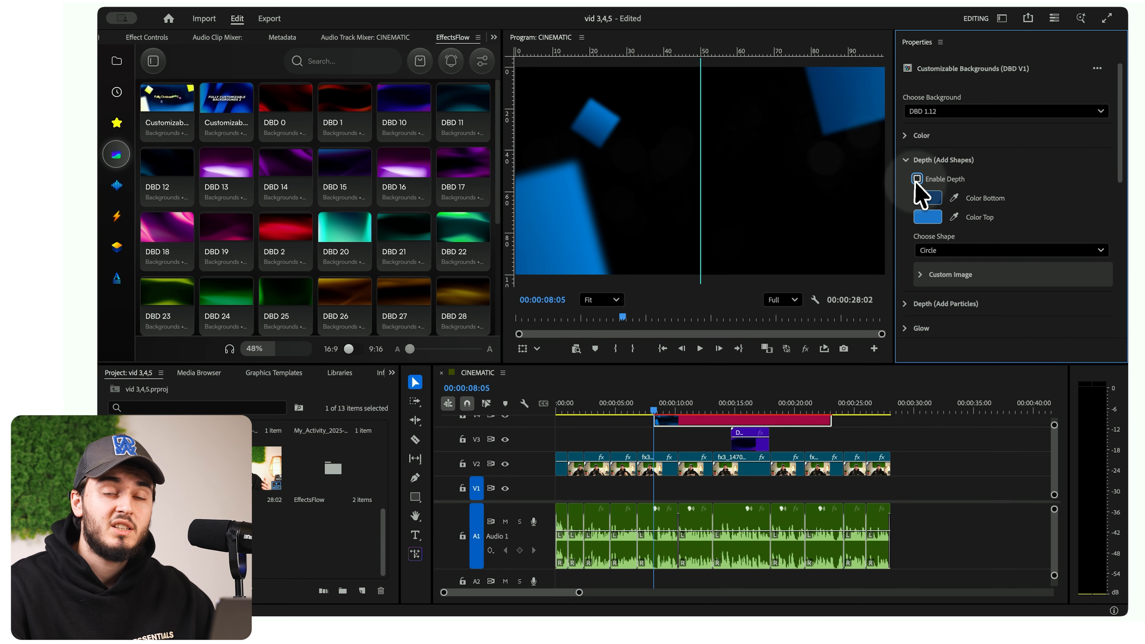
click(932, 436)
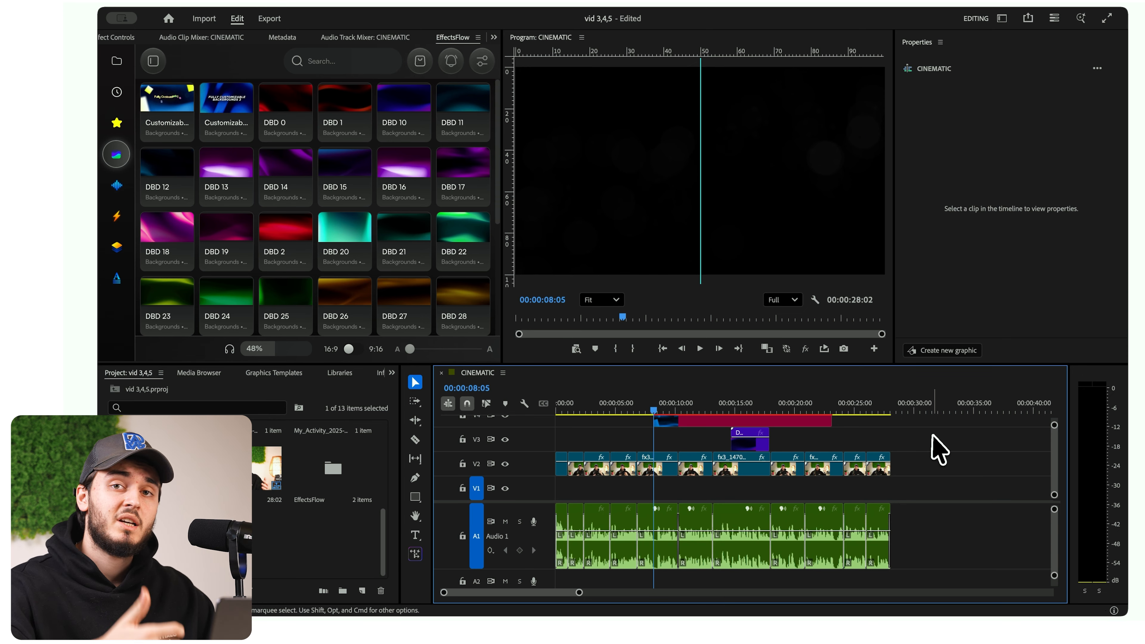
click(694, 421)
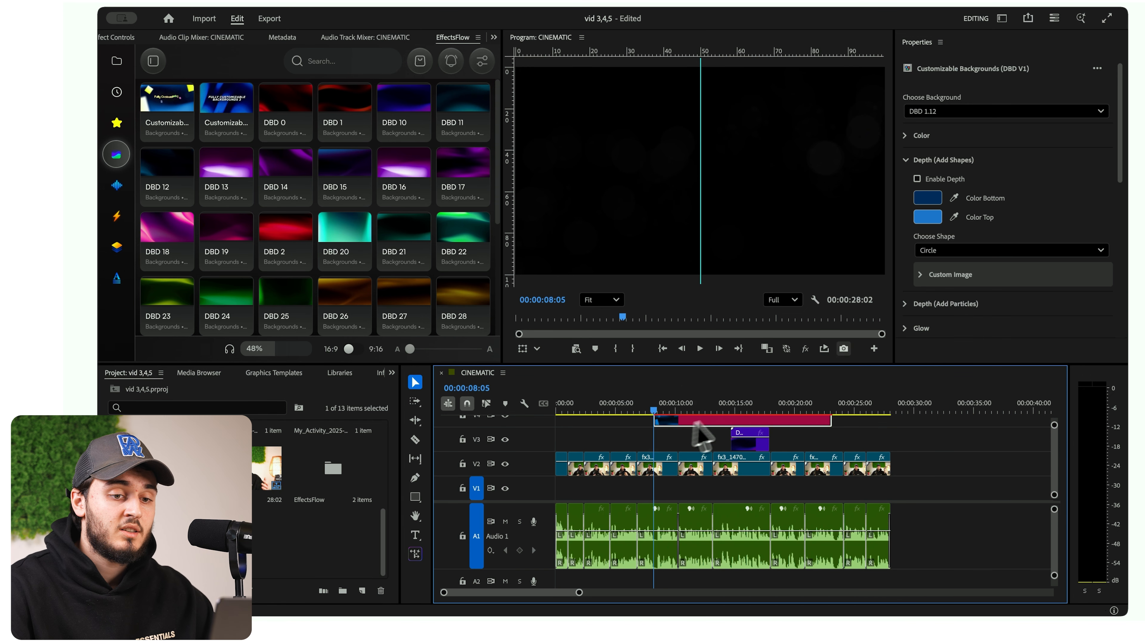
- Browse the sound effects, FlashForm transitions, premium overlays and TextFlow categories in the EffectsFlow library
click(116, 185)
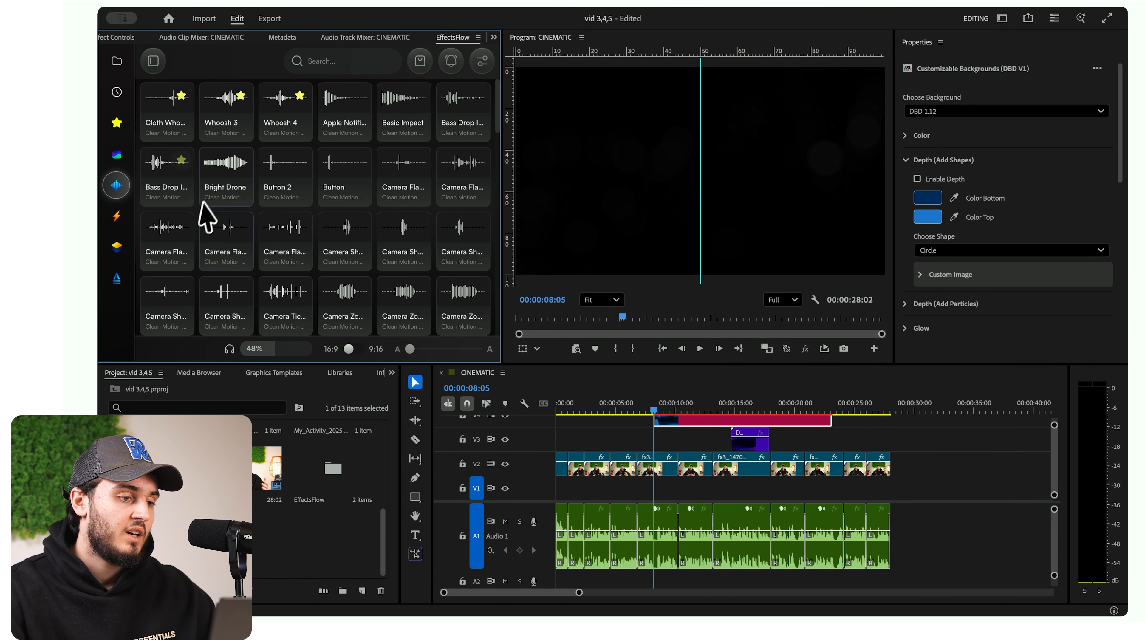
scroll(243, 223, down, 10)
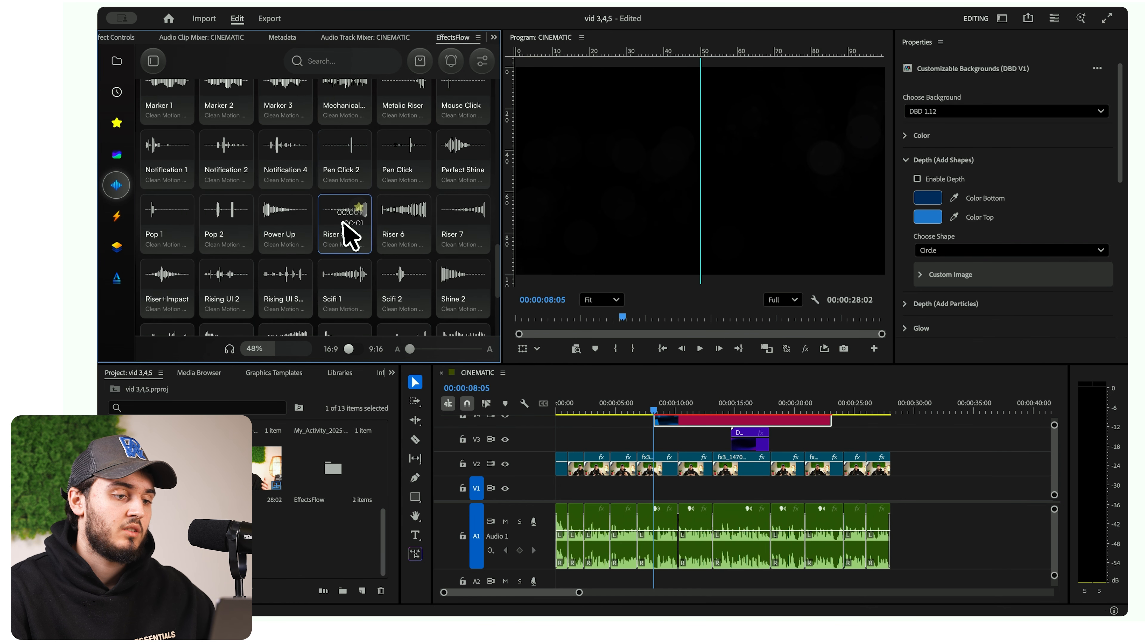
scroll(342, 236, down, 2)
click(116, 215)
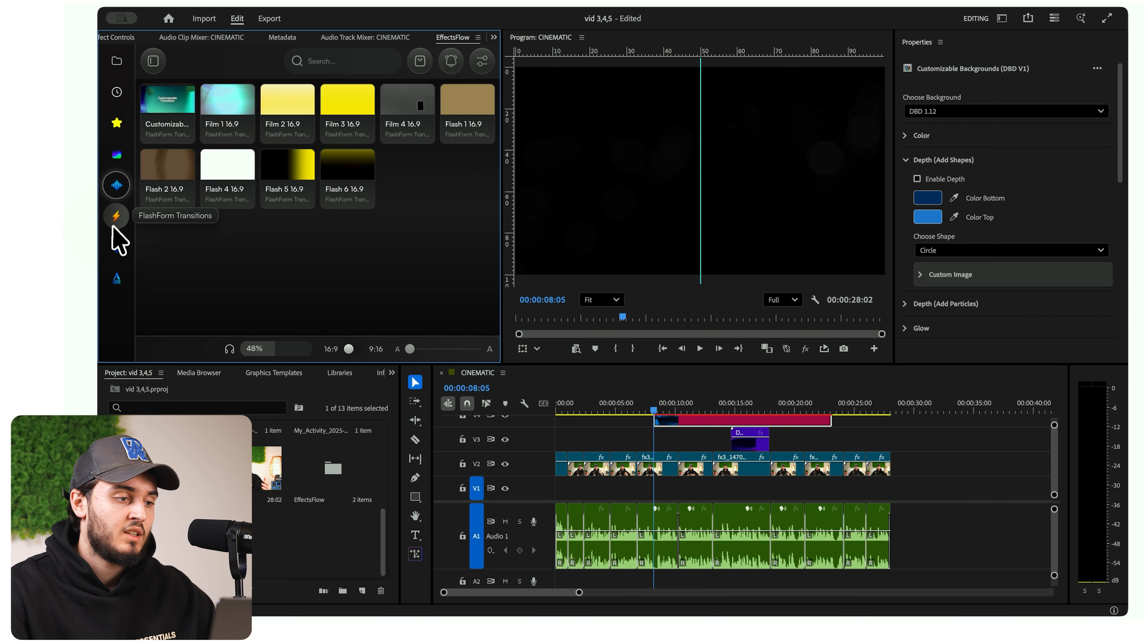
click(113, 247)
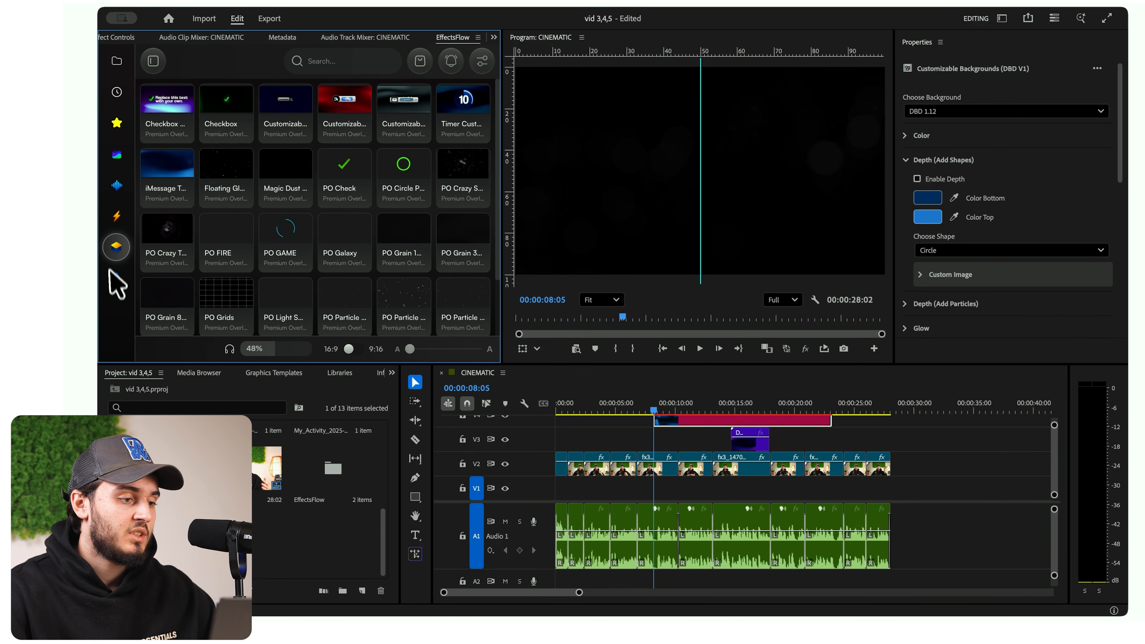
click(114, 280)
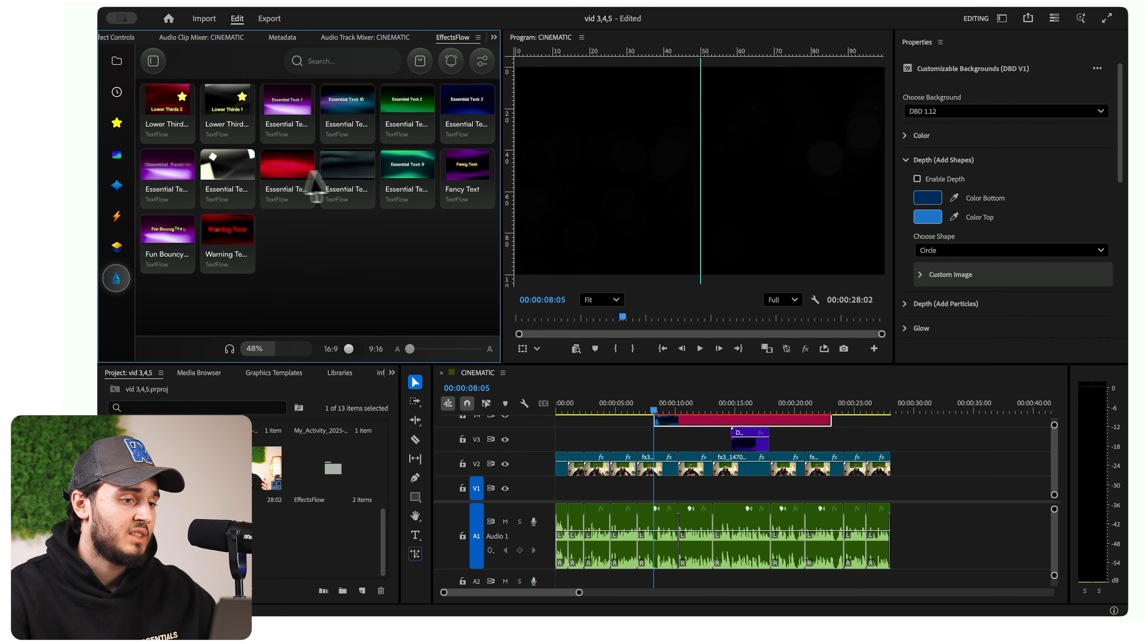
- Insert the first TextFlow lower third on a new V5 track at 00:00:04:13 and play it back
scroll(644, 408, up, 3)
click(582, 409)
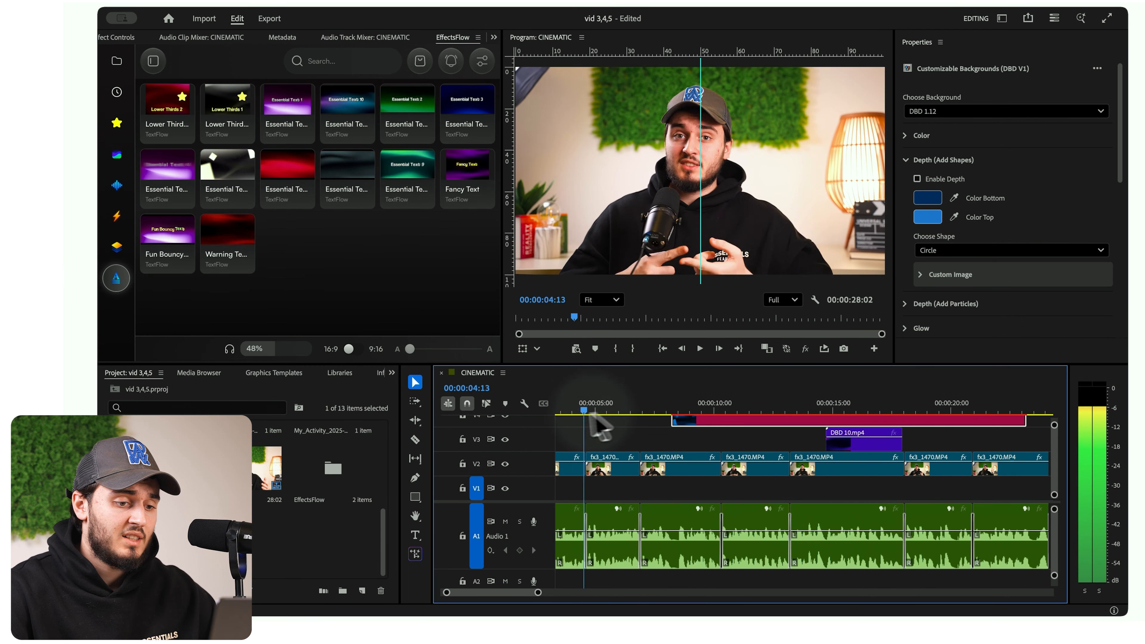
scroll(584, 415, left, 2)
scroll(586, 428, left, 1)
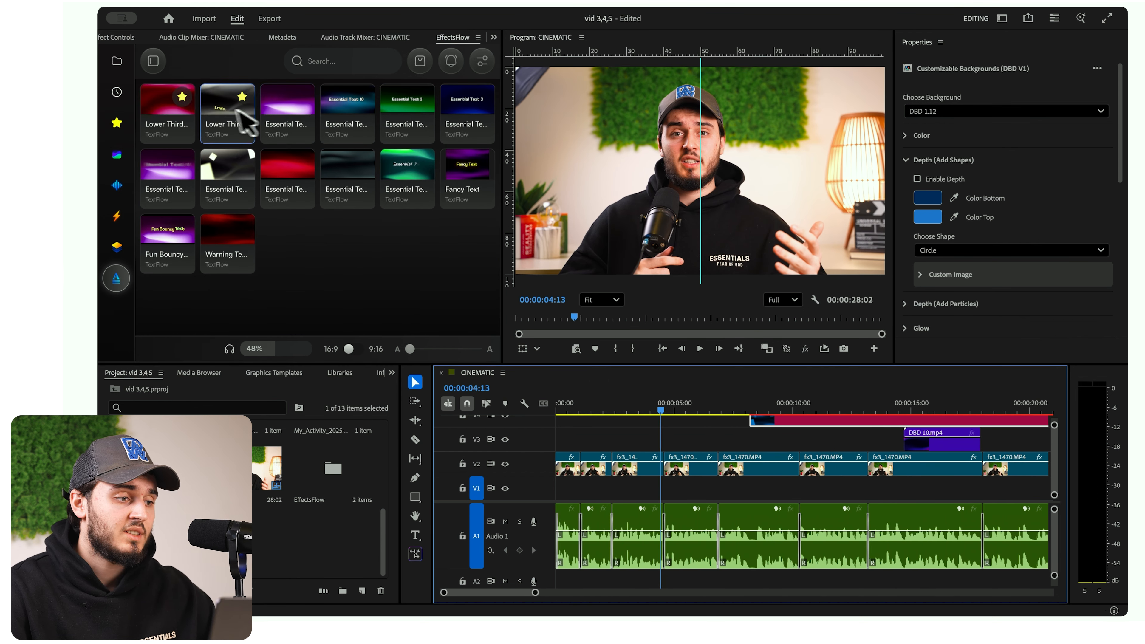
double_click(222, 108)
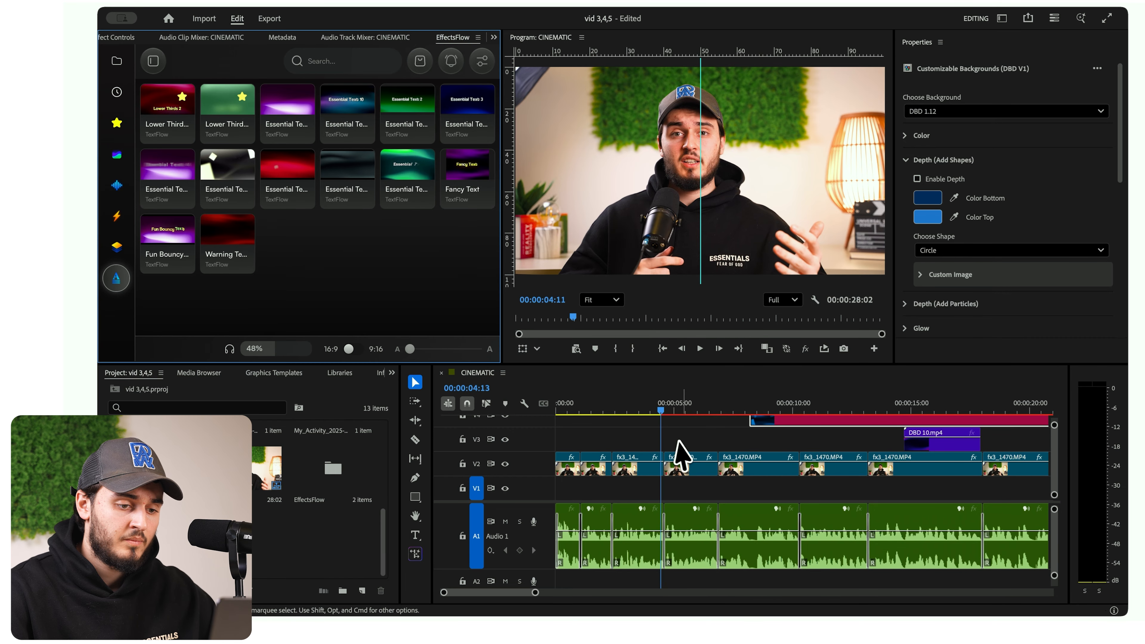
key(space)
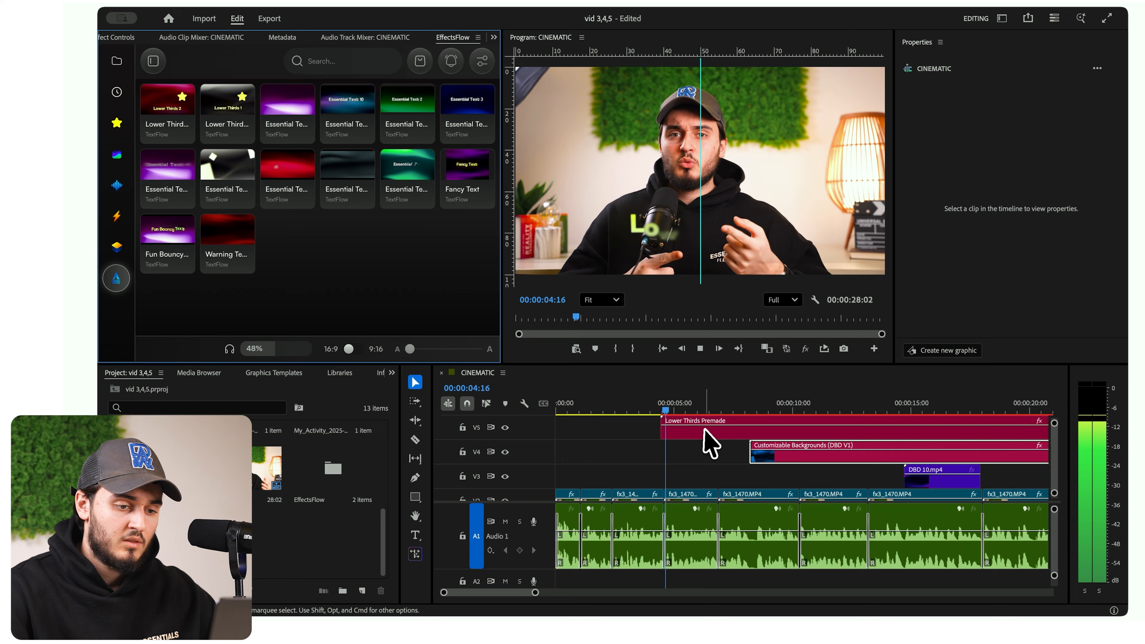
- Move the Lower Thirds Premade clip on V5 to the start of the sequence
click(709, 442)
triple_click(950, 116)
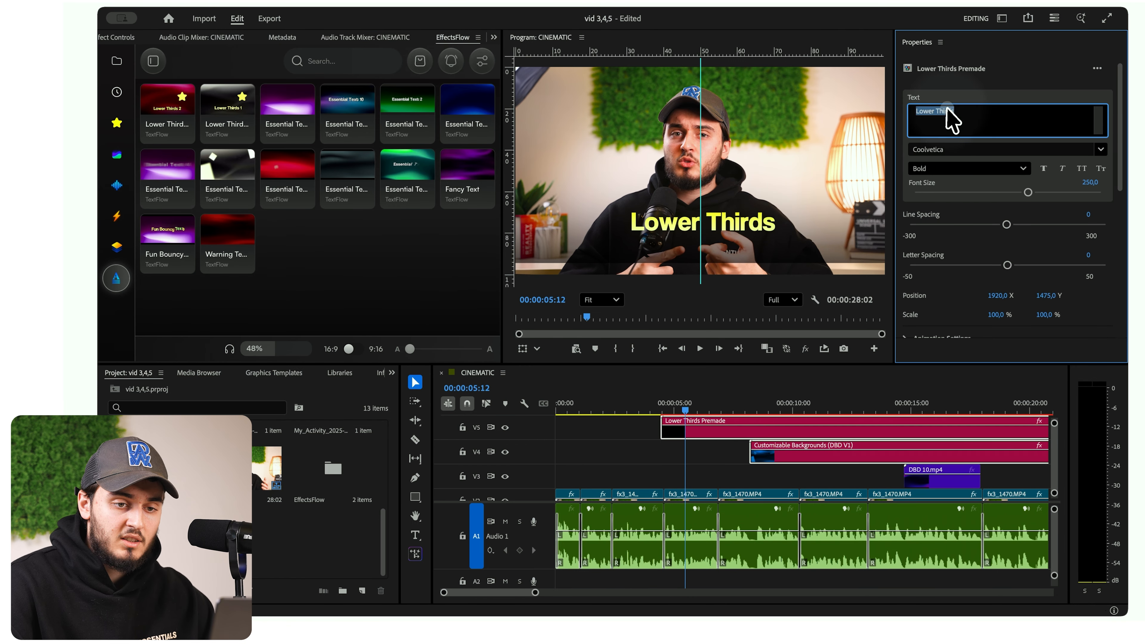
click(644, 429)
drag(613, 401, 513, 416)
key(space)
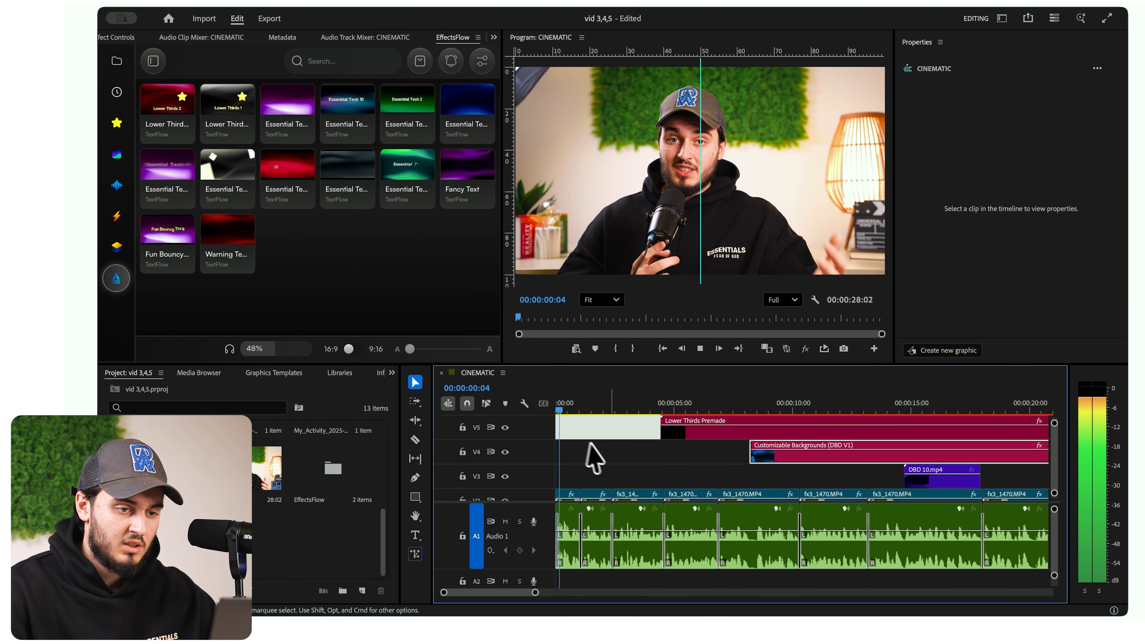
click(646, 457)
drag(683, 431, 545, 433)
- Play the lower third from the start and set its vertical motion position to 1203
key(Home)
click(120, 38)
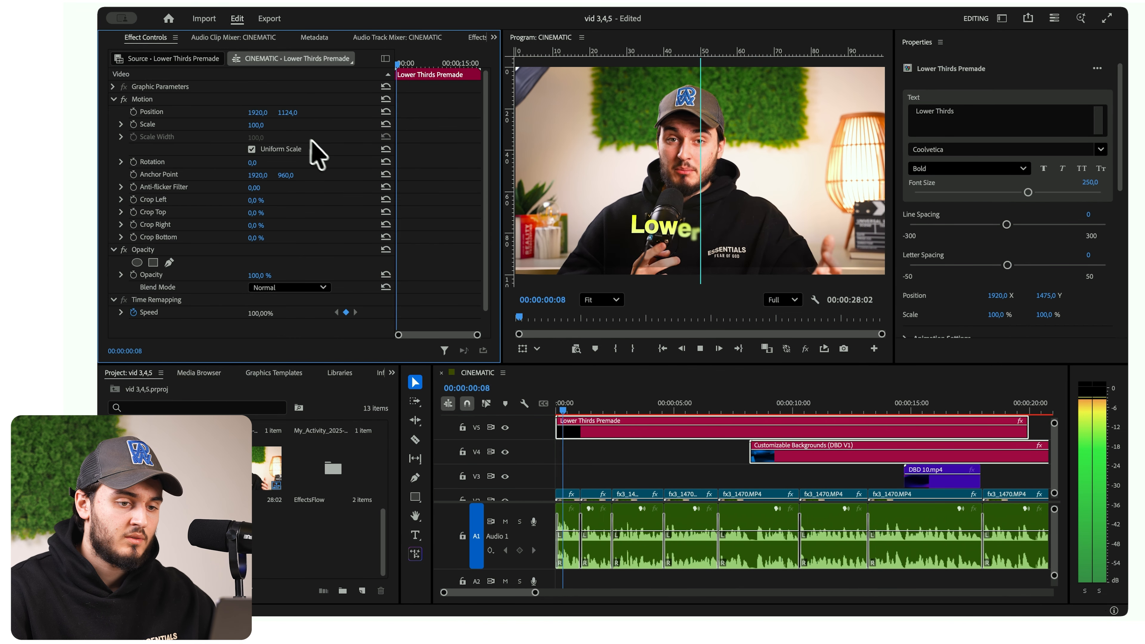
key(space)
drag(287, 112, 293, 115)
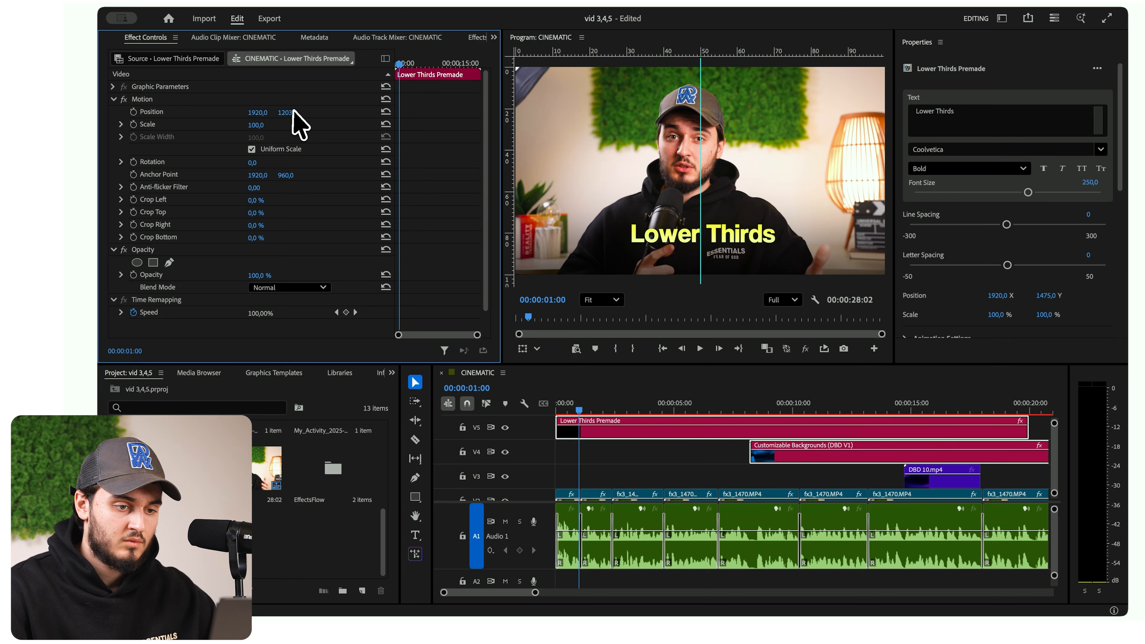
- Change the lower third text to "CINEMATIC VIDEOS" and set its font to SF Pro Display Semibold Italic
click(938, 115)
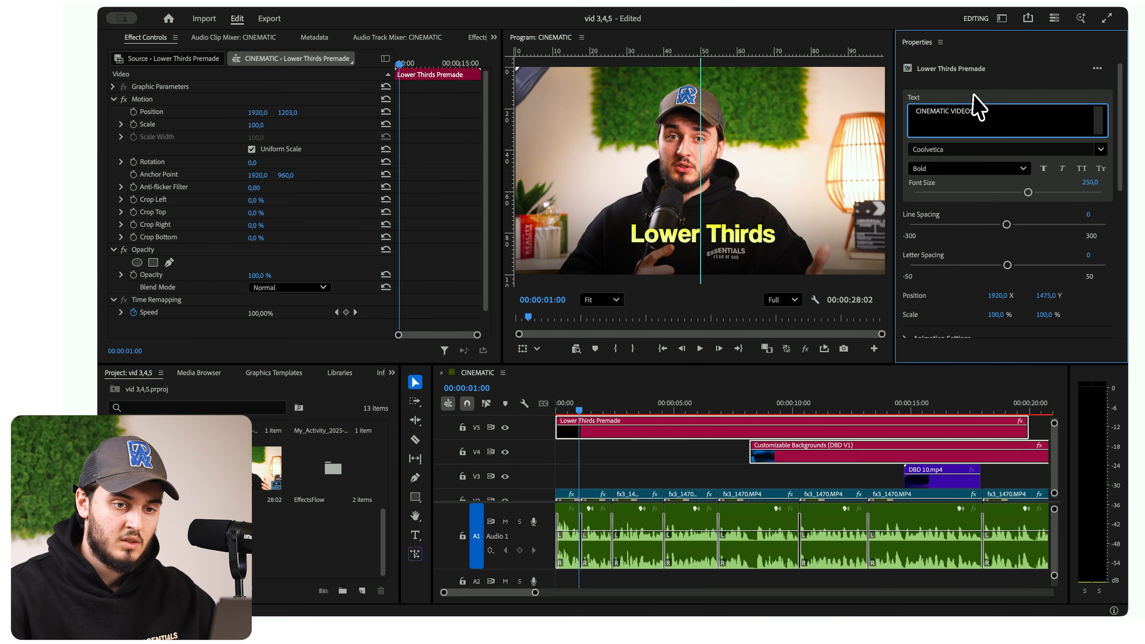
click(946, 151)
text(sf)
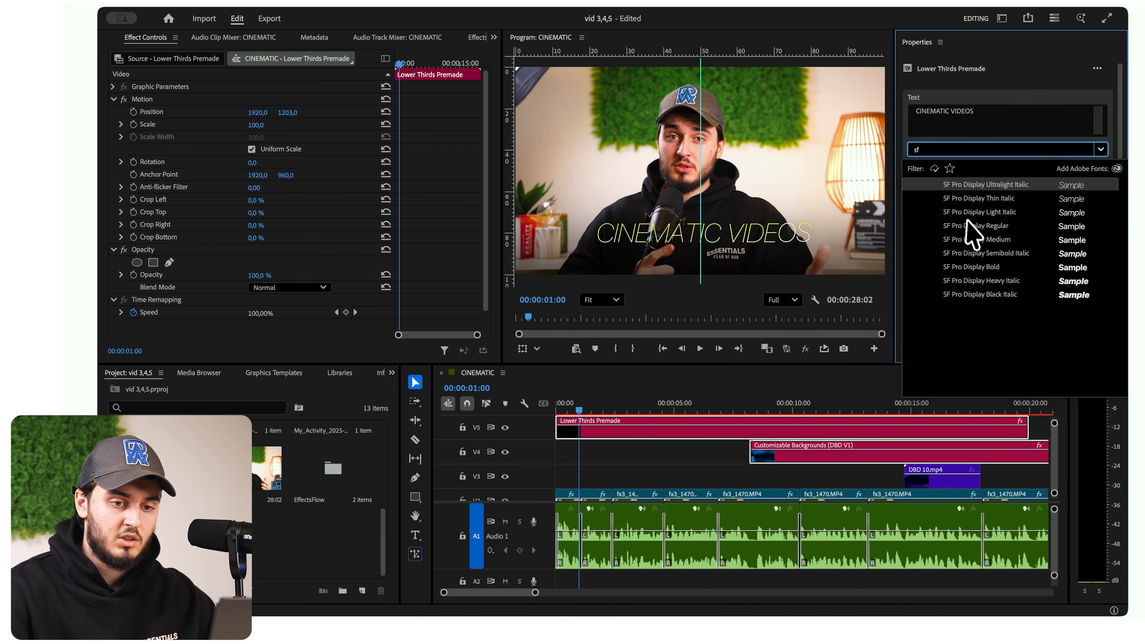
click(971, 240)
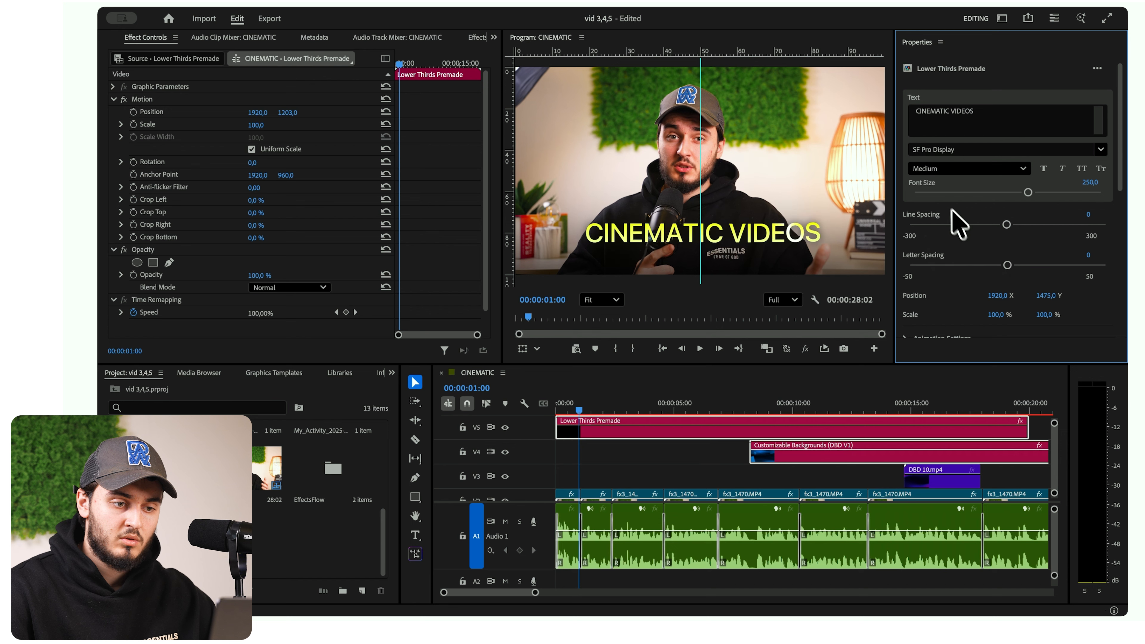
click(939, 168)
click(947, 261)
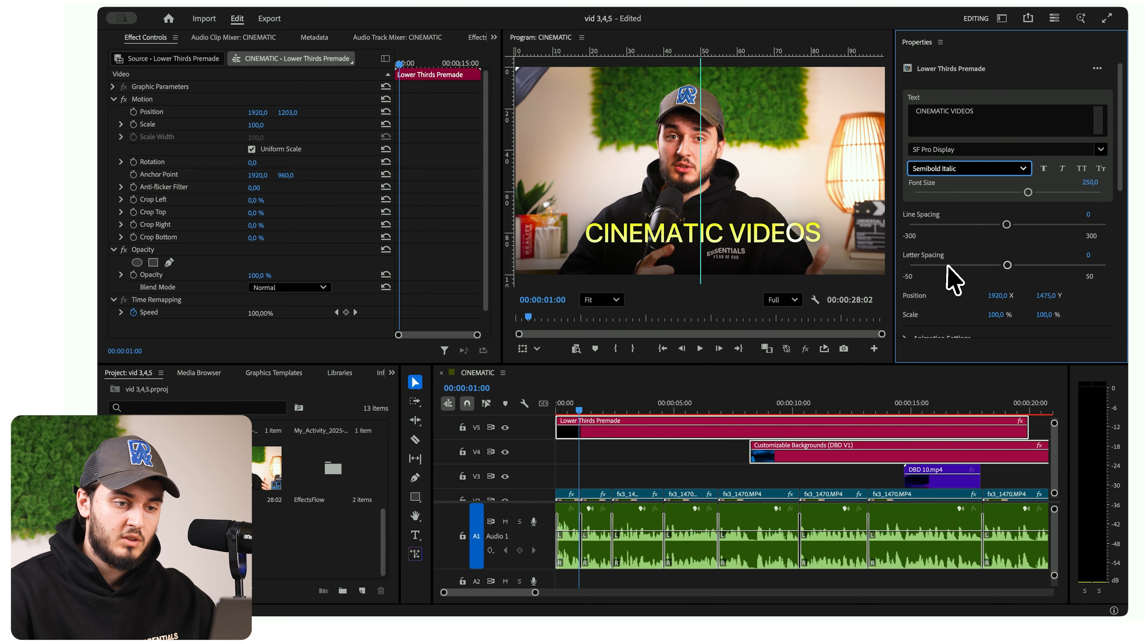
- Play the sequence from the start and split the lower third on V5 at 00:00:01:02
click(591, 451)
key(Home)
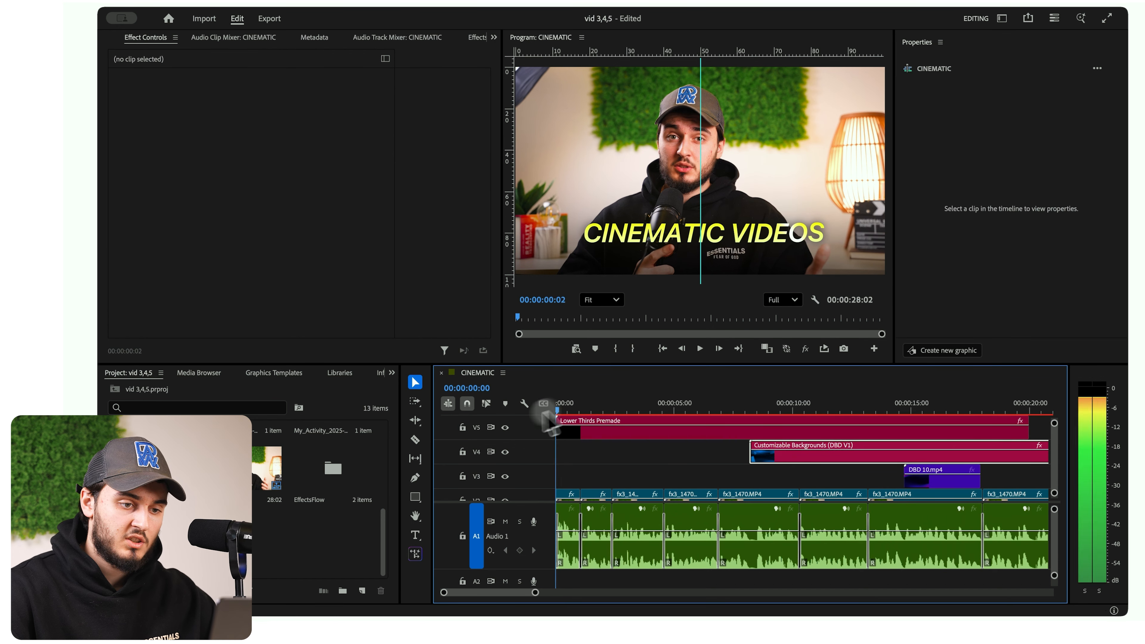
key(space)
click(571, 428)
- Insert the FlashForm transition Film 2 16.9 on V6 and centre it over the lower third cut
click(116, 216)
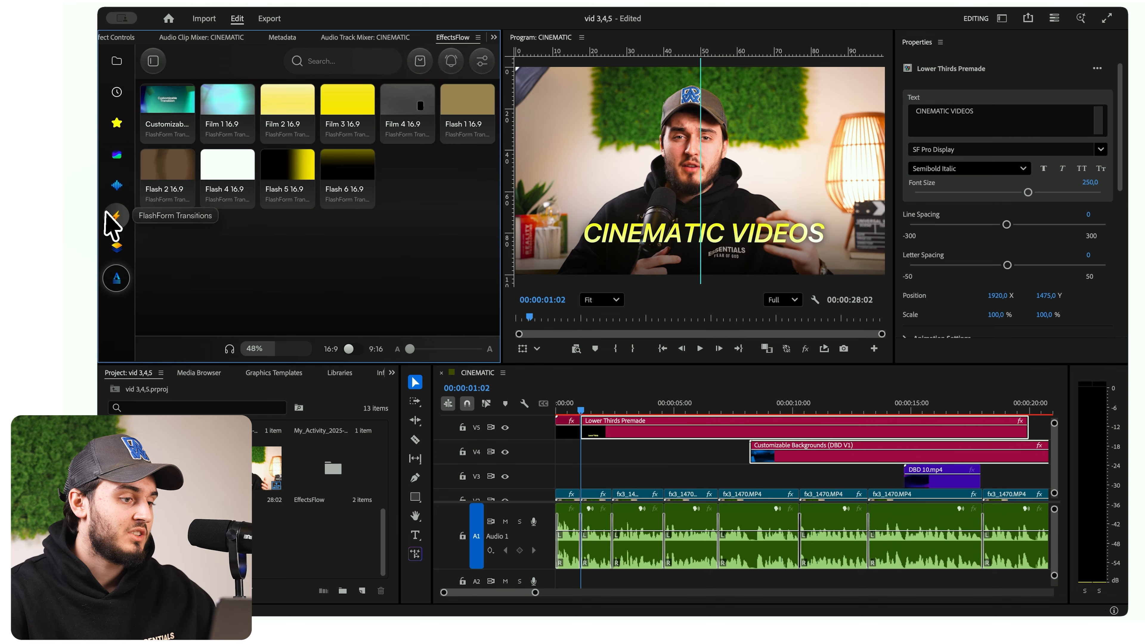
click(286, 115)
click(607, 583)
scroll(620, 545, up, 2)
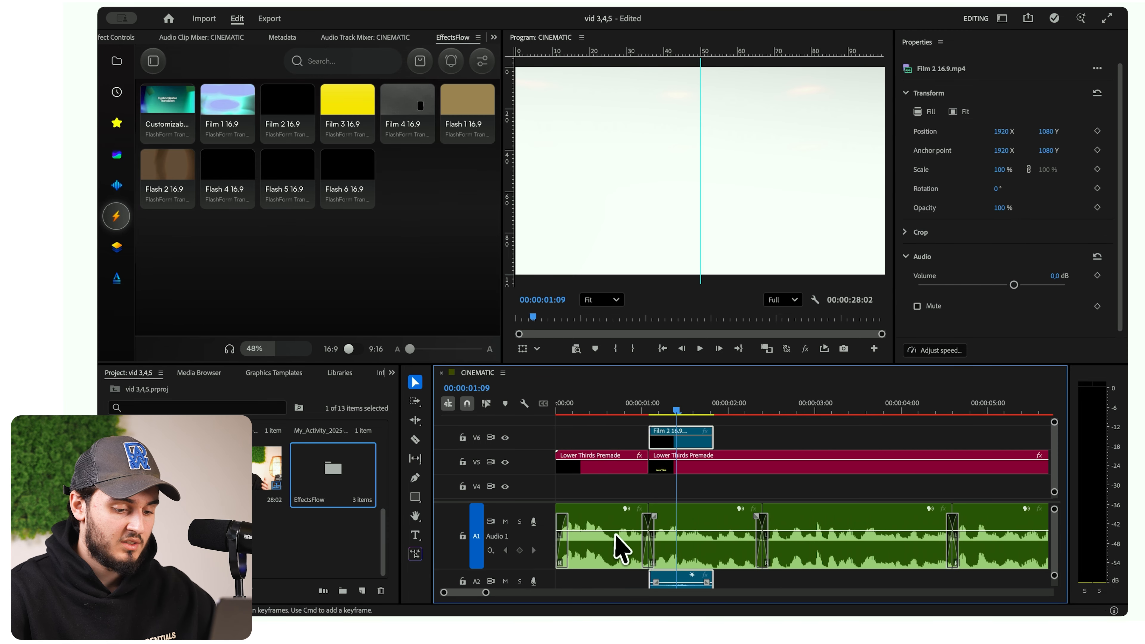
drag(687, 442, 659, 441)
- Set the blend mode of the Film 2 16.9 transition clip to Screen
click(652, 408)
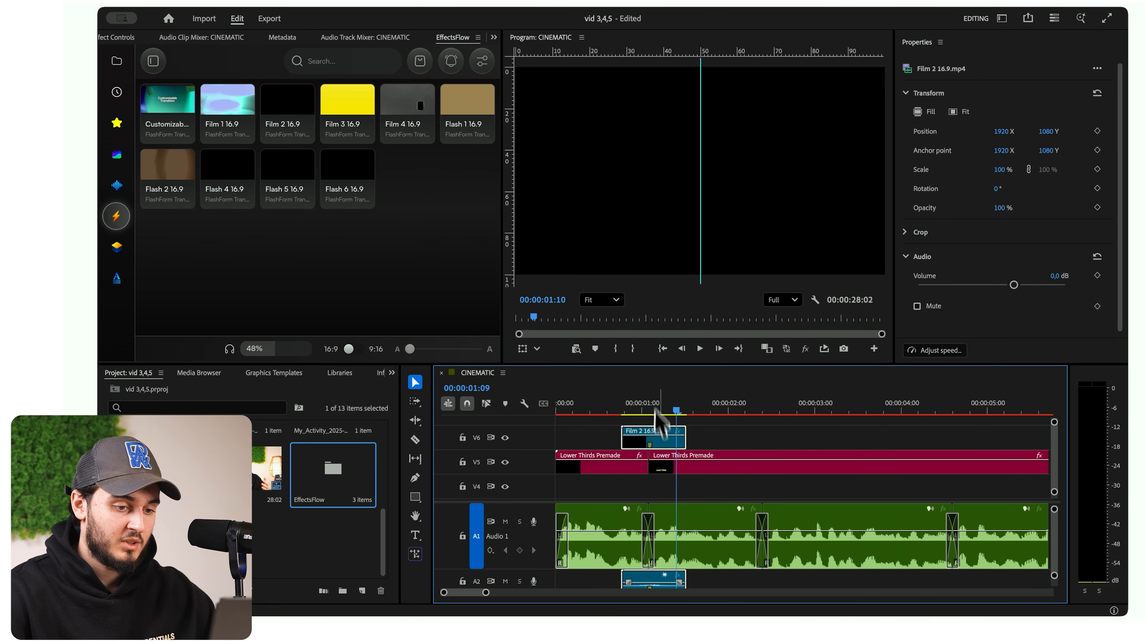
key(shift+5)
click(306, 275)
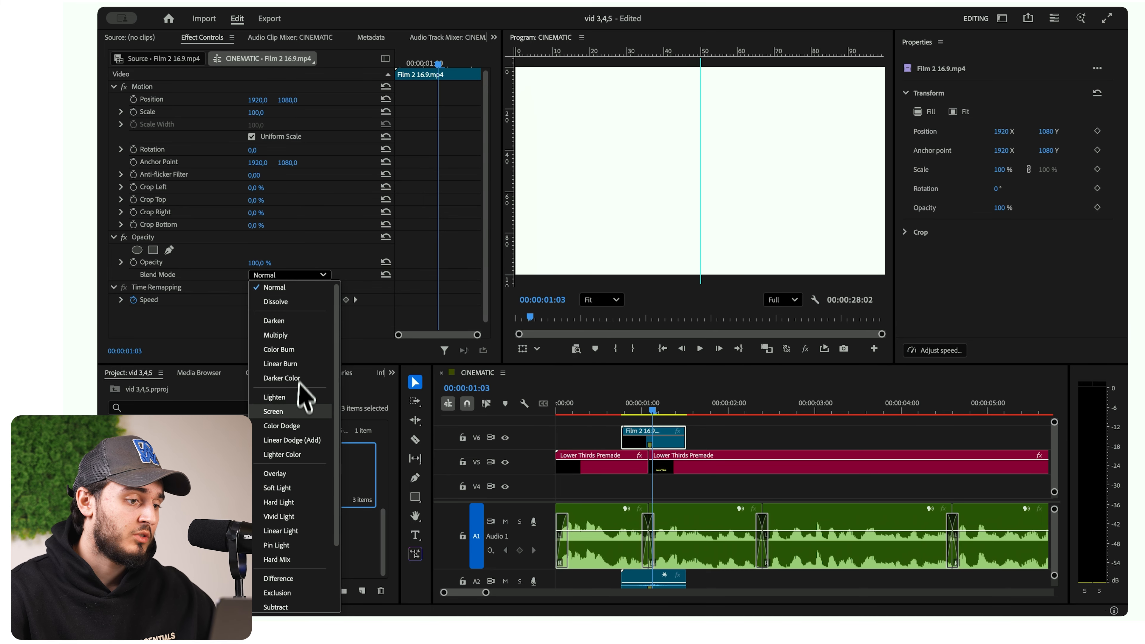
click(273, 411)
- Play back the opening of the sequence to check the title and film transition
click(686, 469)
key(Home)
click(681, 476)
key(space)
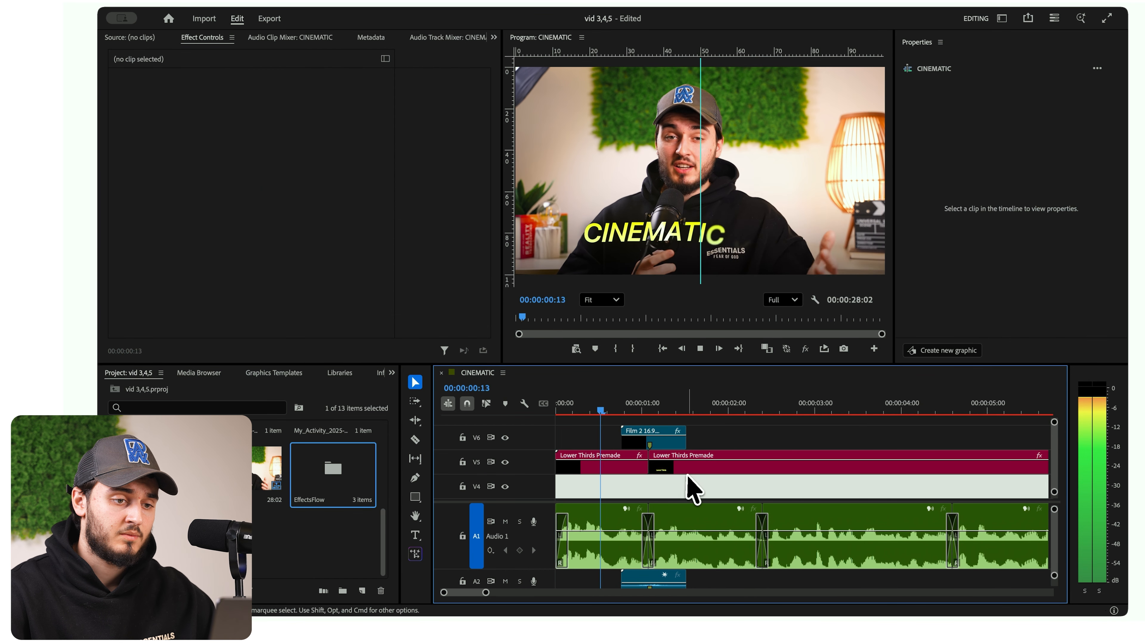
key(space)
- Remove the lower third on V5 after the cut and place the Customizable Backgrounds (DBD V1) clip there on V4
click(706, 464)
key(c)
click(797, 463)
key(v)
drag(861, 489, 764, 449)
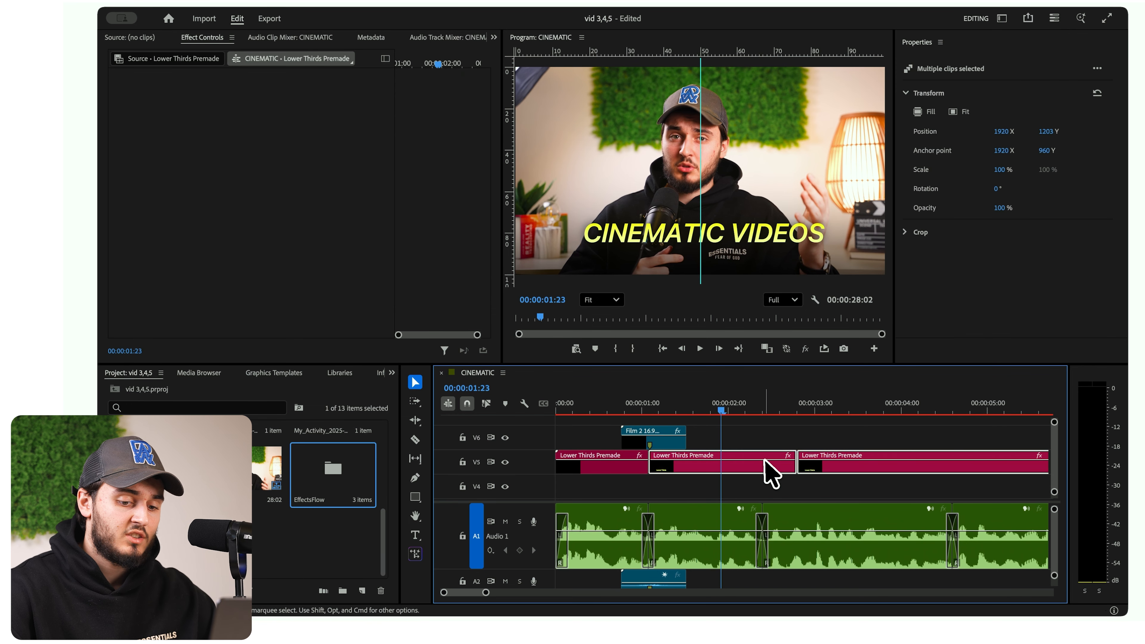
key(Delete)
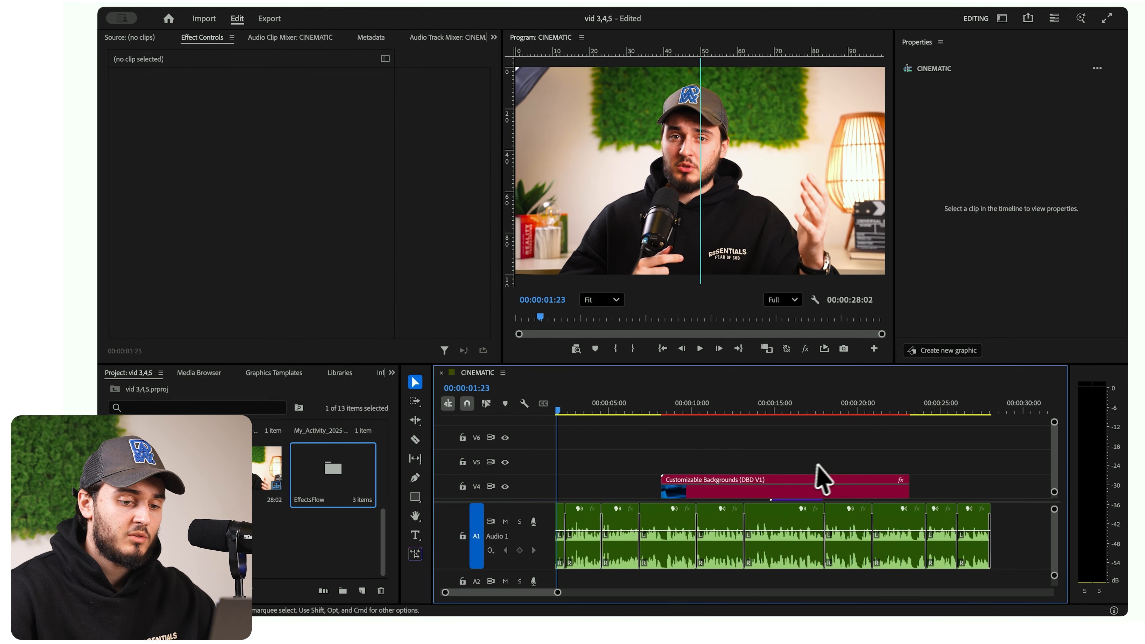
drag(824, 480, 590, 491)
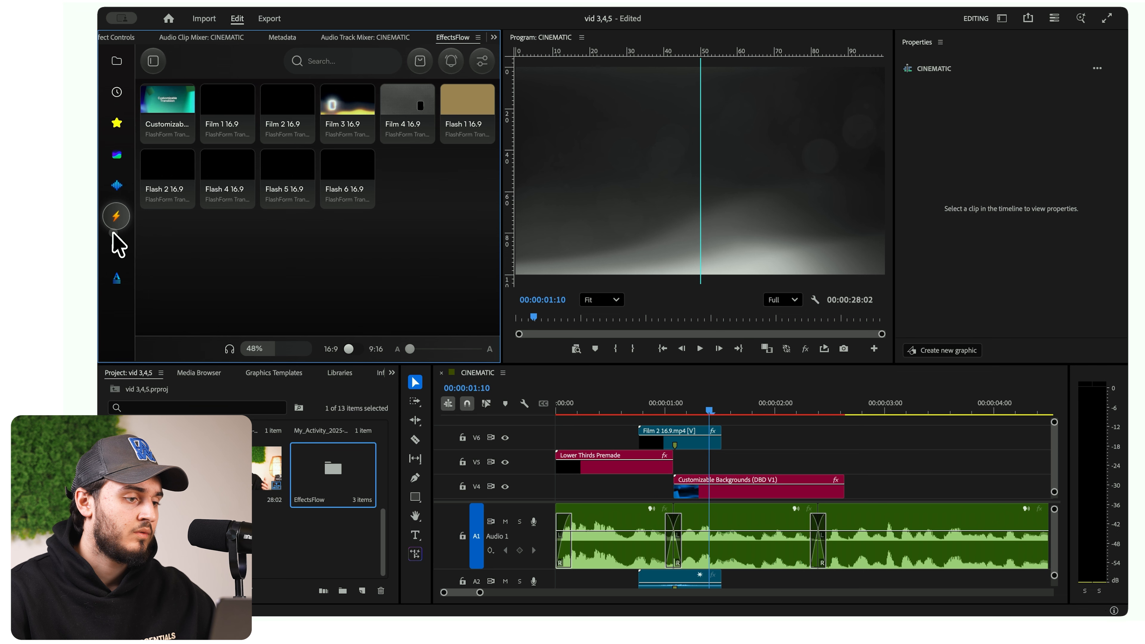
- Insert the EffectsFlow premium overlay Checkbox With Text on V5, starting at the cut above the Customizable Backgrounds clip
click(115, 252)
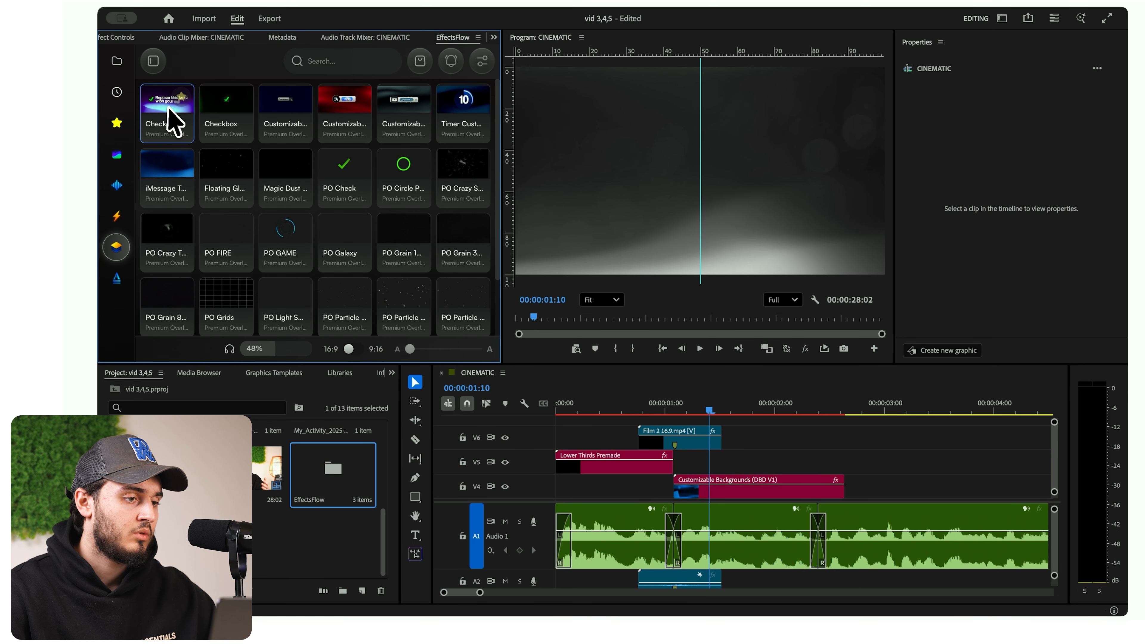
drag(166, 113, 706, 467)
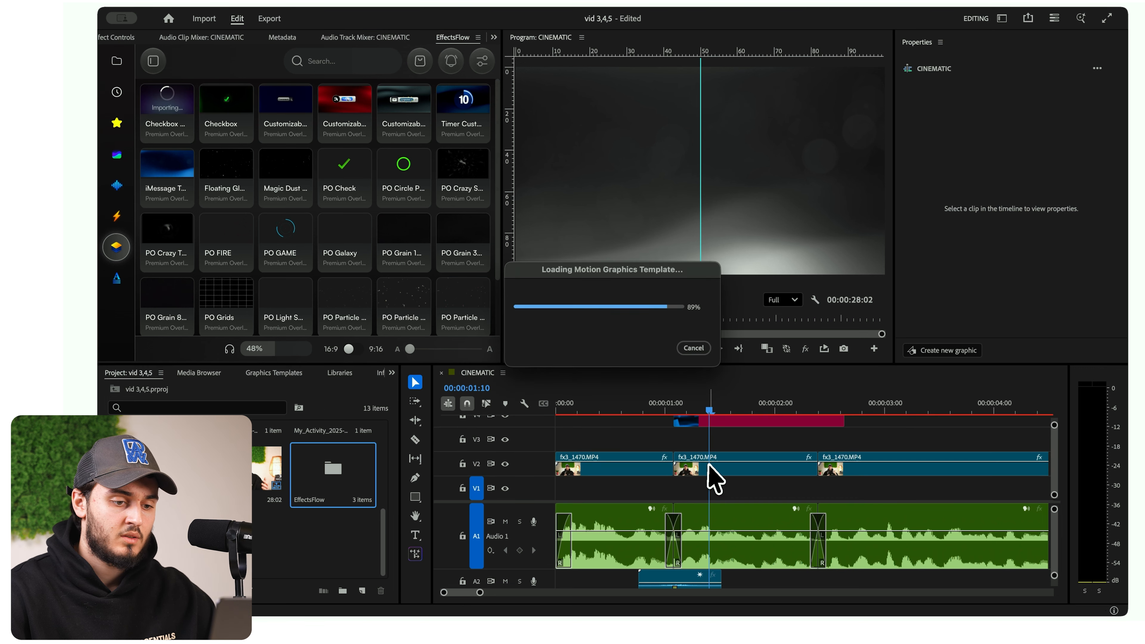
scroll(740, 451, up, 3)
drag(740, 425, 710, 470)
- Split the Checkbox Preset clip at the end of the background clip and delete the excess part
key(c)
click(844, 469)
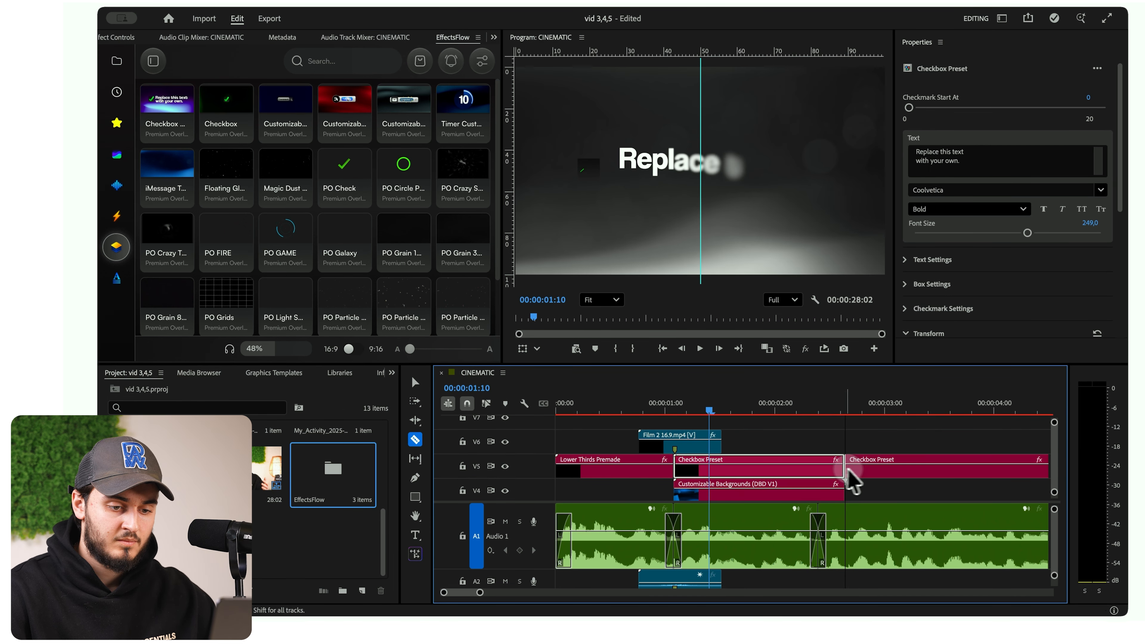
key(v)
click(887, 470)
key(Delete)
- Change the Checkbox Preset text to "everyone wants to have cinematic videos" on two lines and expand its text settings
click(832, 469)
click(928, 174)
text(everyone wants to have)
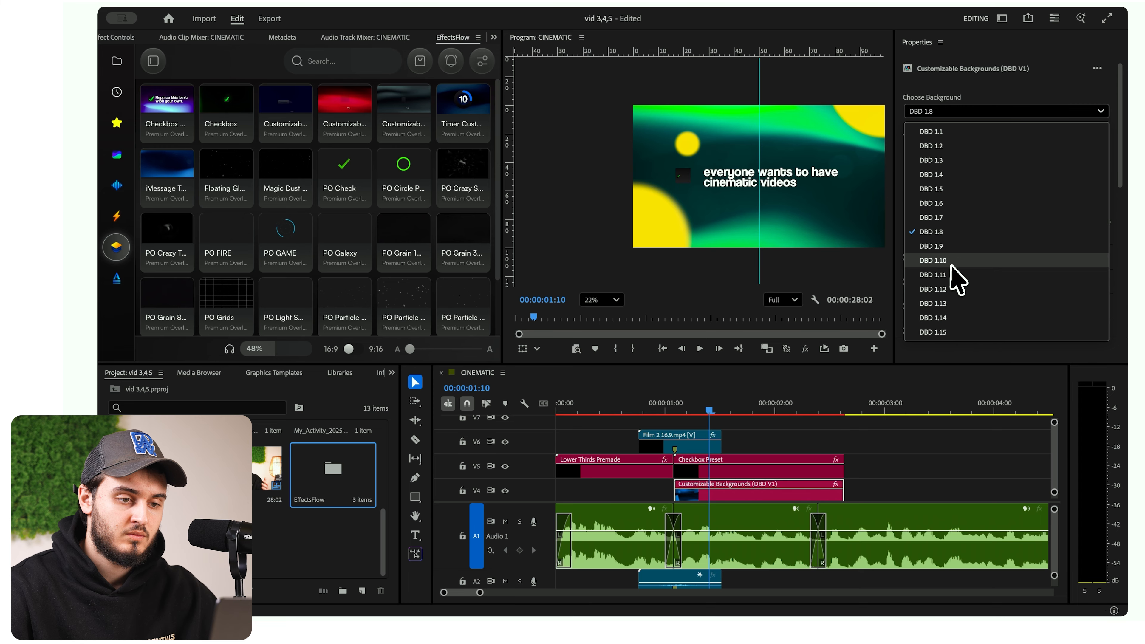
click(952, 265)
click(890, 458)
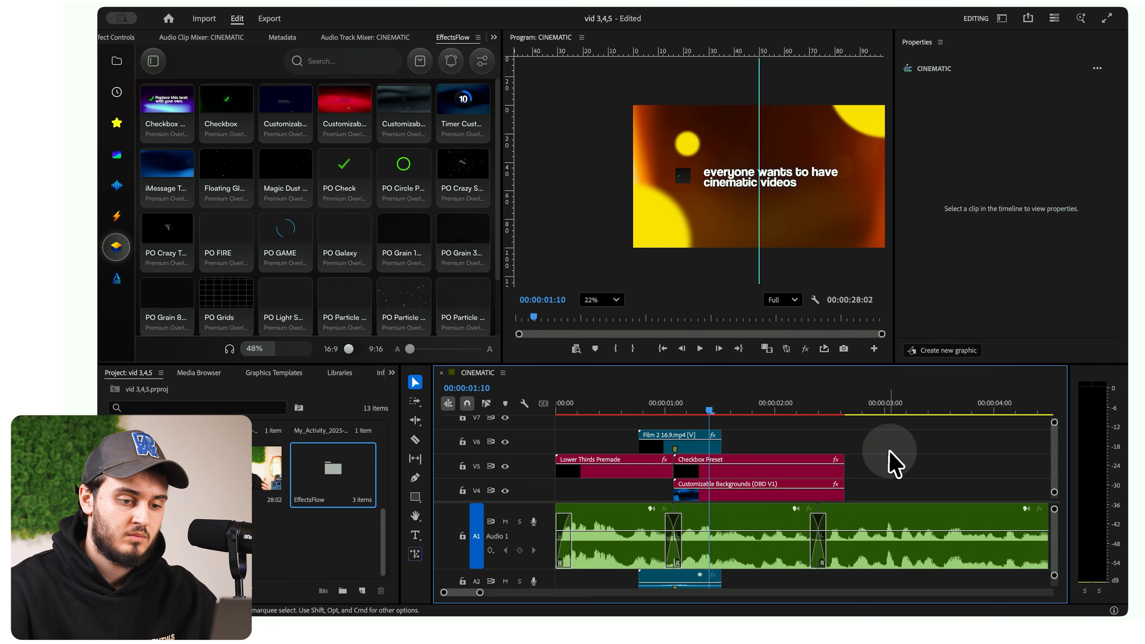
- Examine the background choices and colour settings of the Customizable Backgrounds (DBD V1) clip on V4
click(774, 485)
click(874, 476)
click(782, 485)
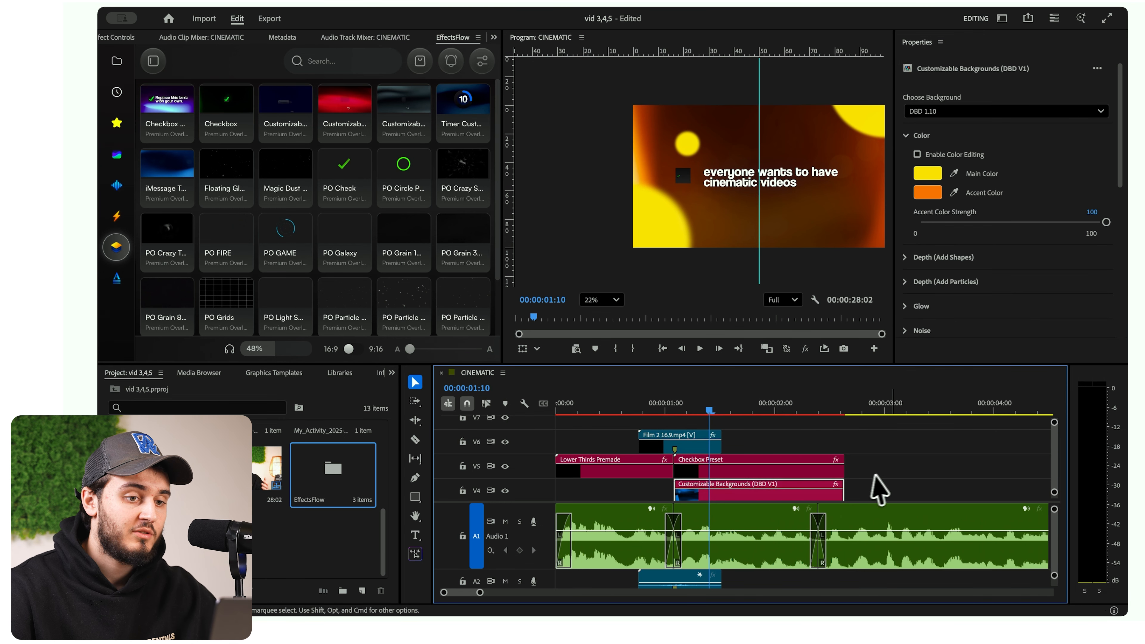
click(877, 473)
click(790, 484)
click(941, 112)
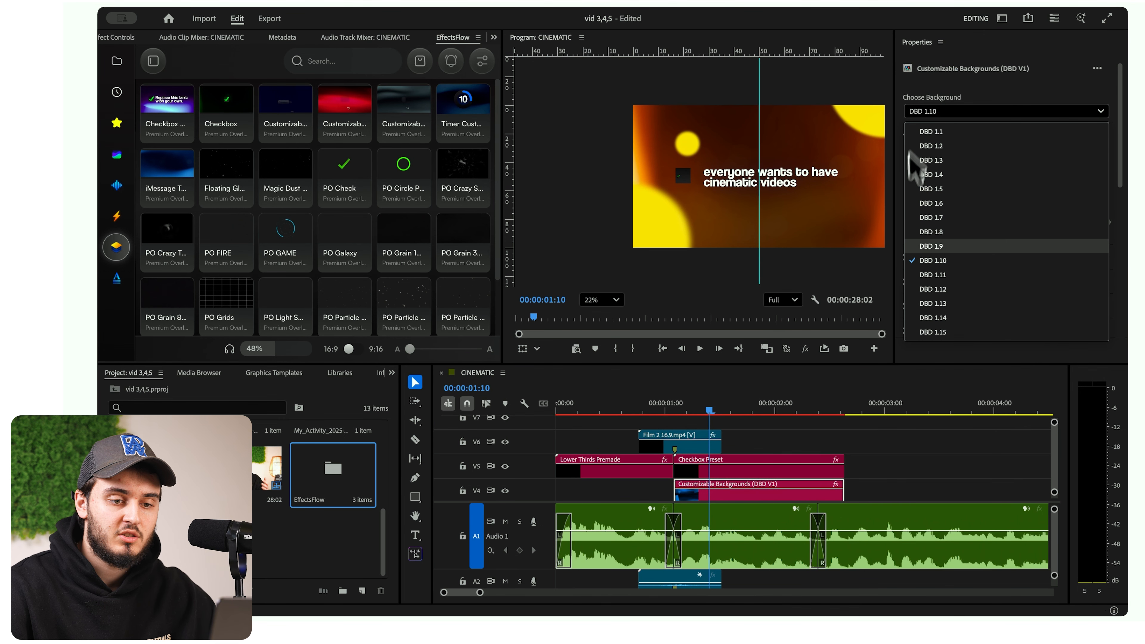
drag(856, 531, 856, 522)
click(857, 455)
- Mark an out point just past the end of the checkbox clip, then render and play the marked opening range
click(845, 409)
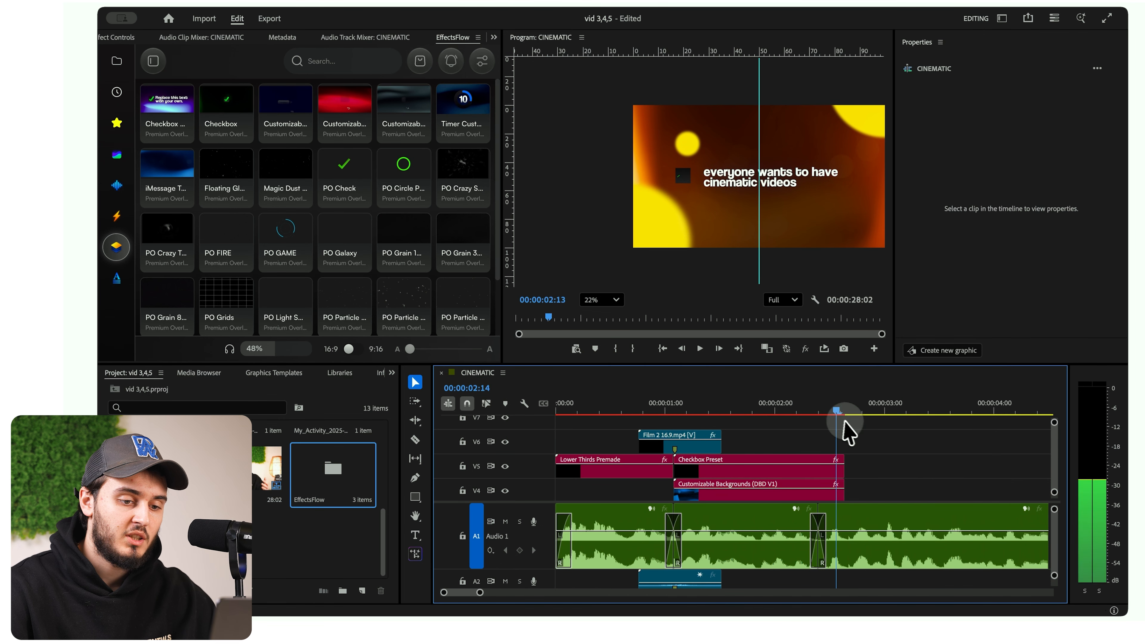
click(631, 349)
click(642, 403)
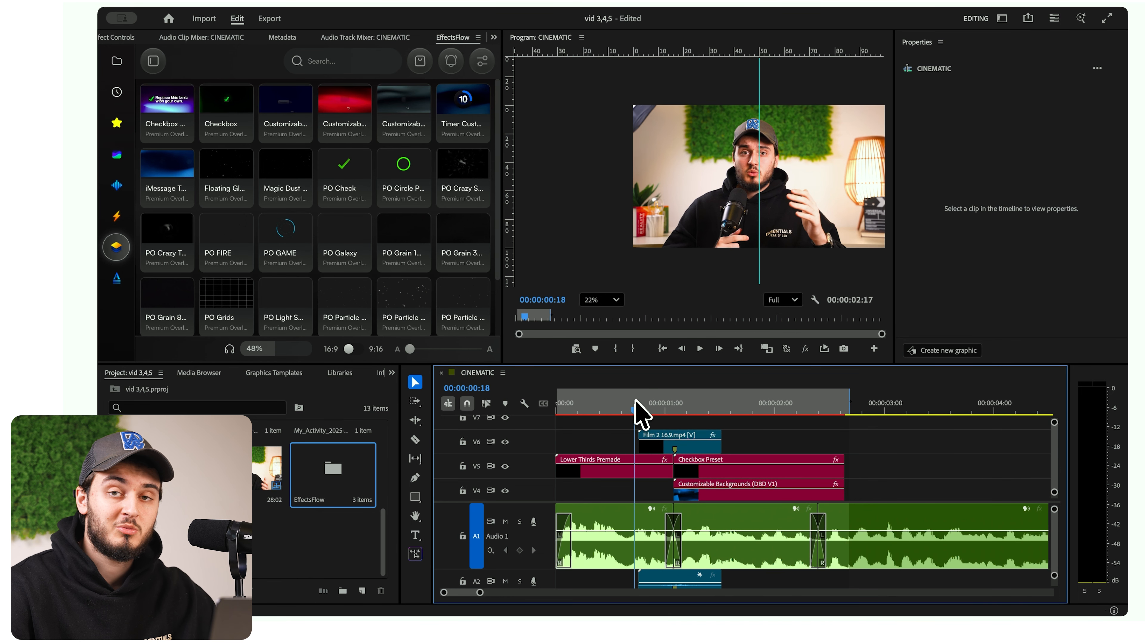
key(Return)
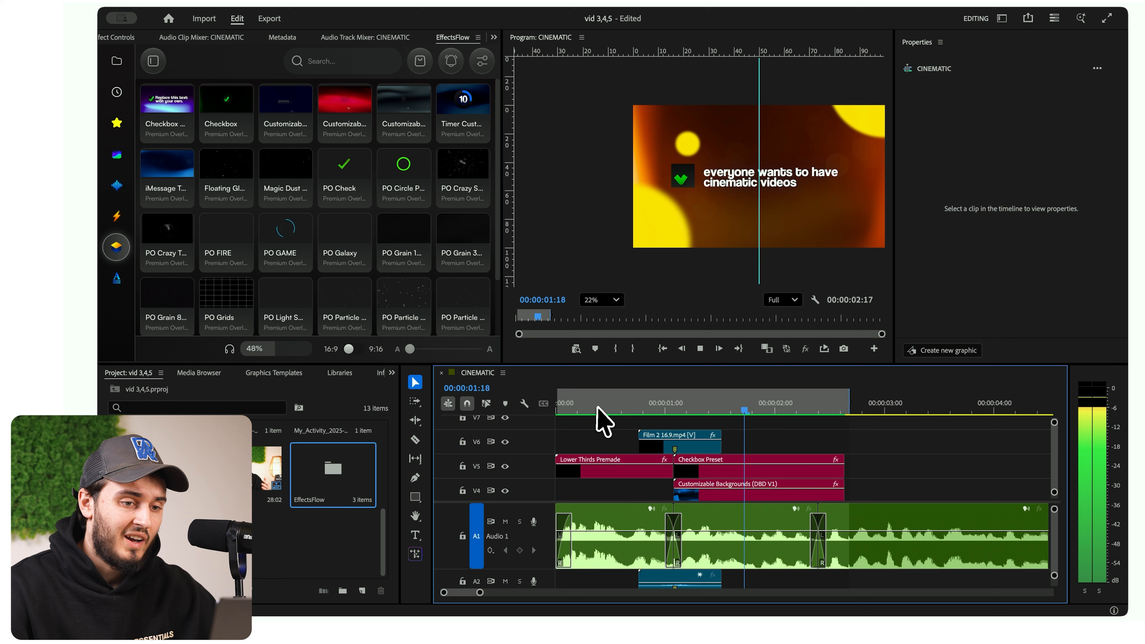
- Select the Checkbox Preset graphic and set the Program Monitor zoom level to Fit
click(861, 222)
click(615, 300)
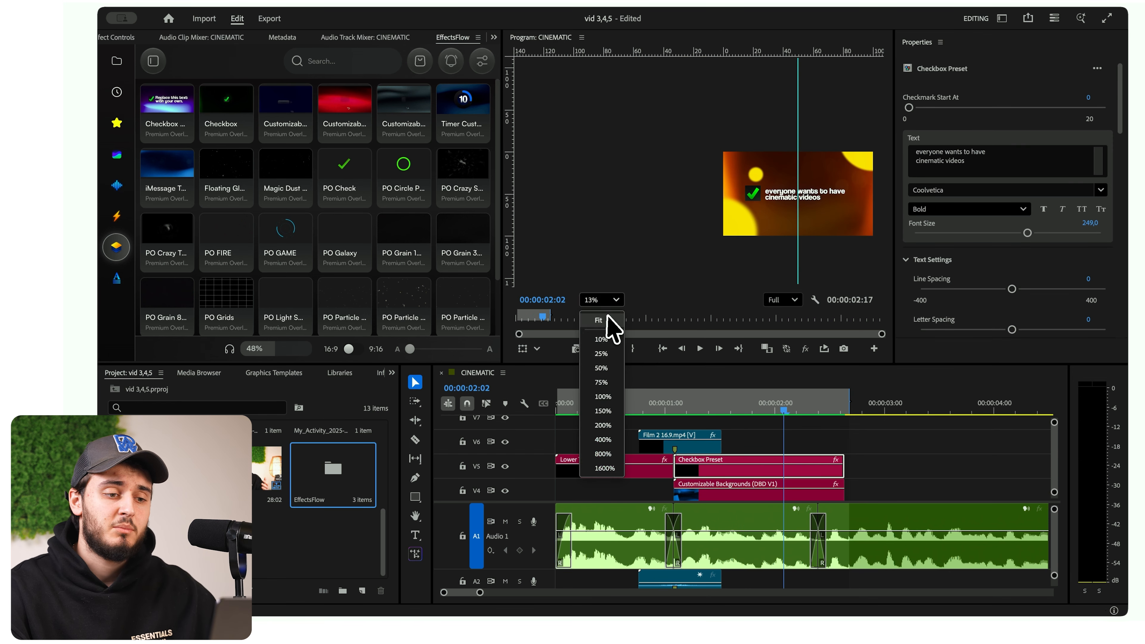
click(606, 332)
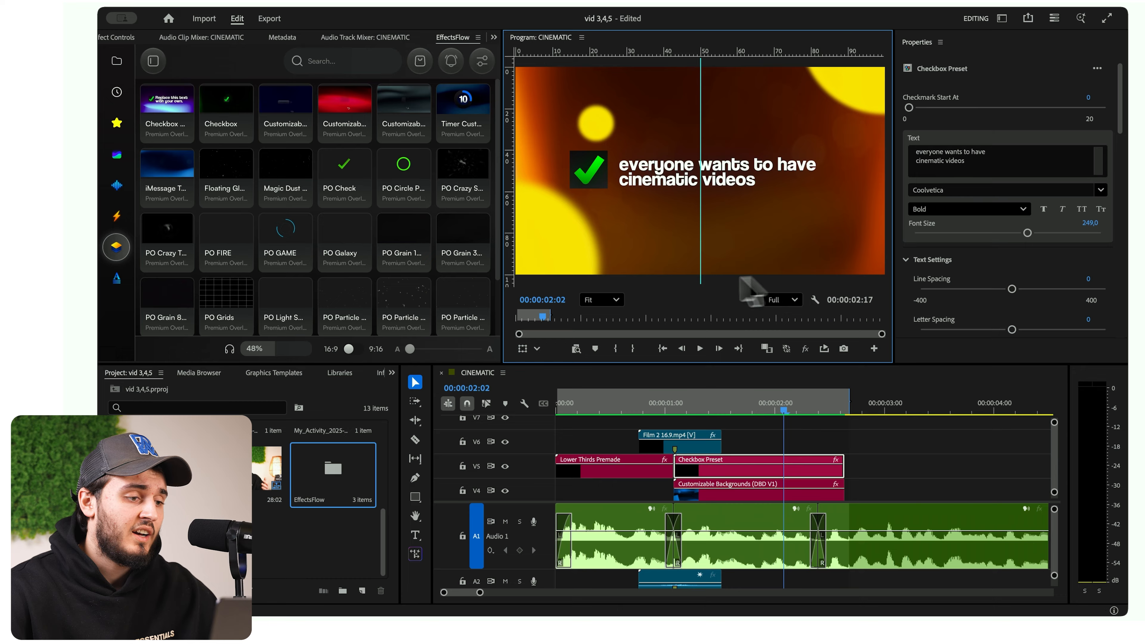
- Enlarge the EffectsFlow preset thumbnails and open the FlashForm Transitions category
click(432, 349)
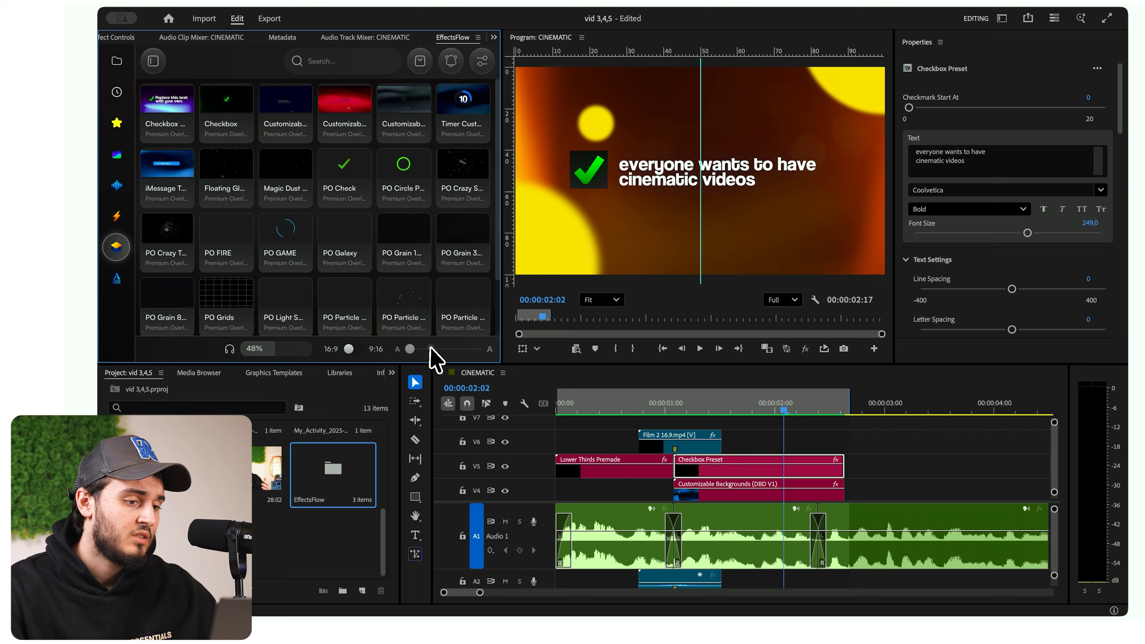
drag(431, 349, 414, 352)
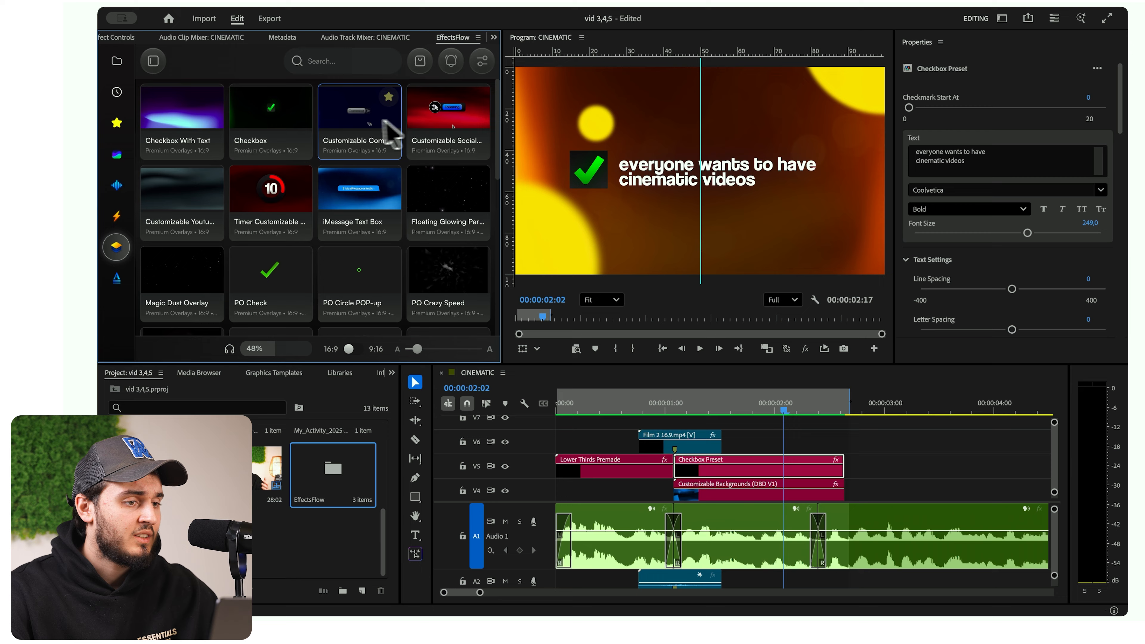
click(117, 216)
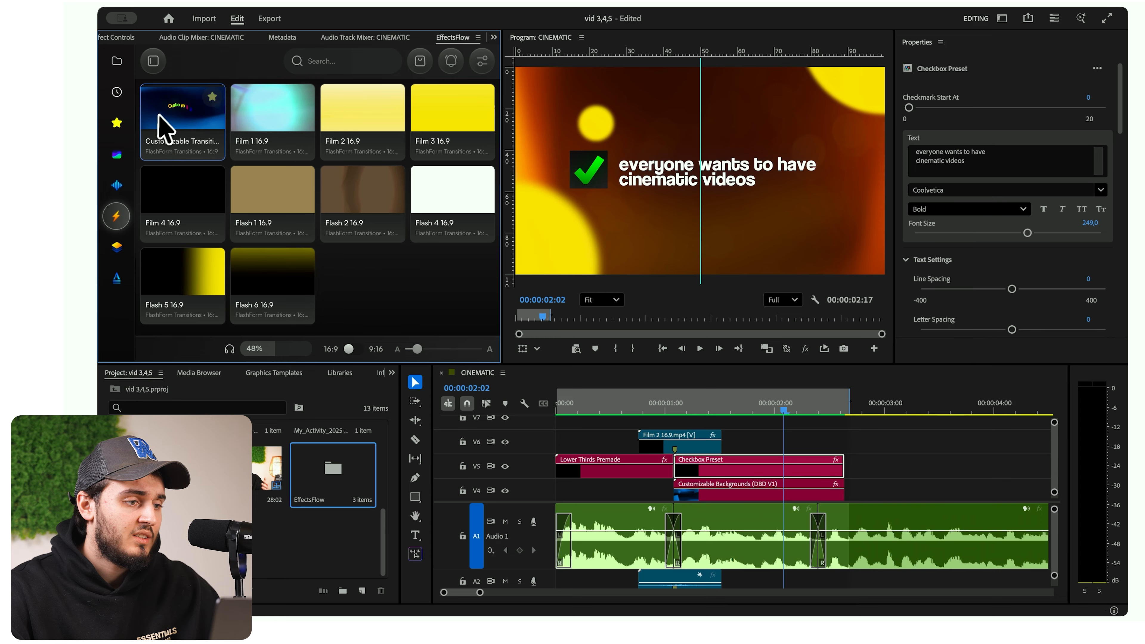